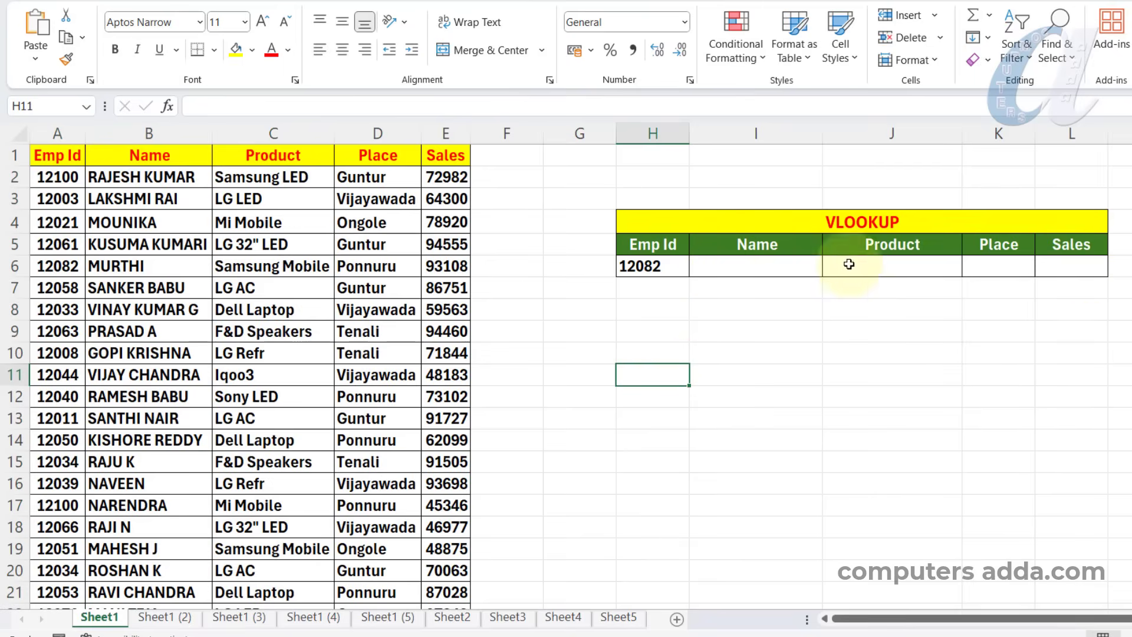
Start a VLOOKUP formula in the Name cell I6 with the employee ID in H6 as the lookup value
{"action": "left_click", "coordinate": [715, 269]}
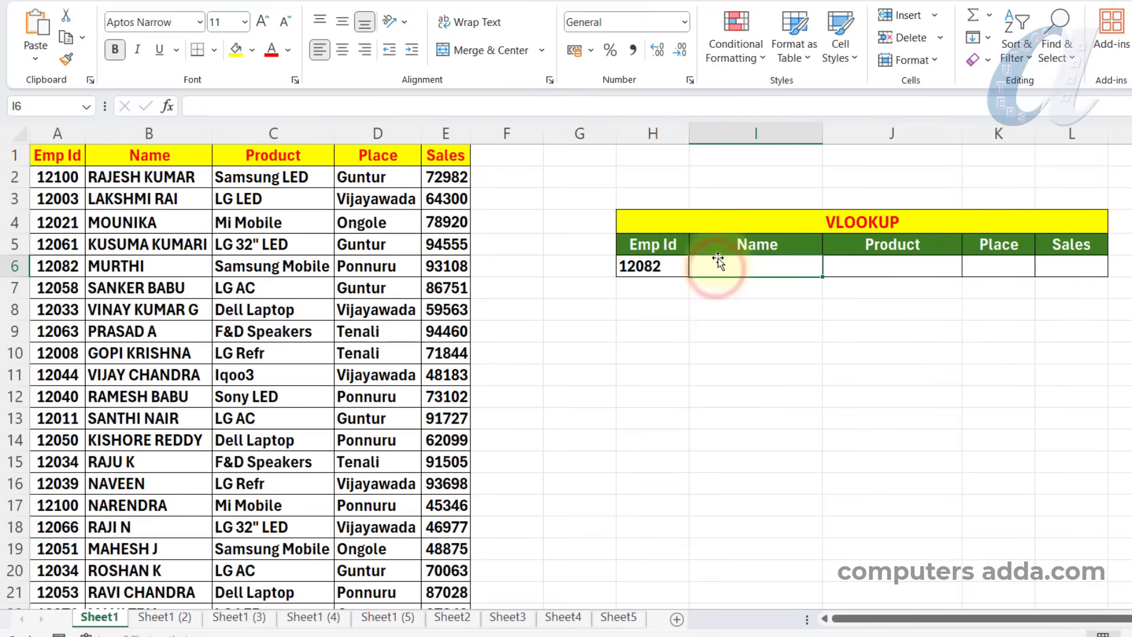
{"action": "type", "text": "="}
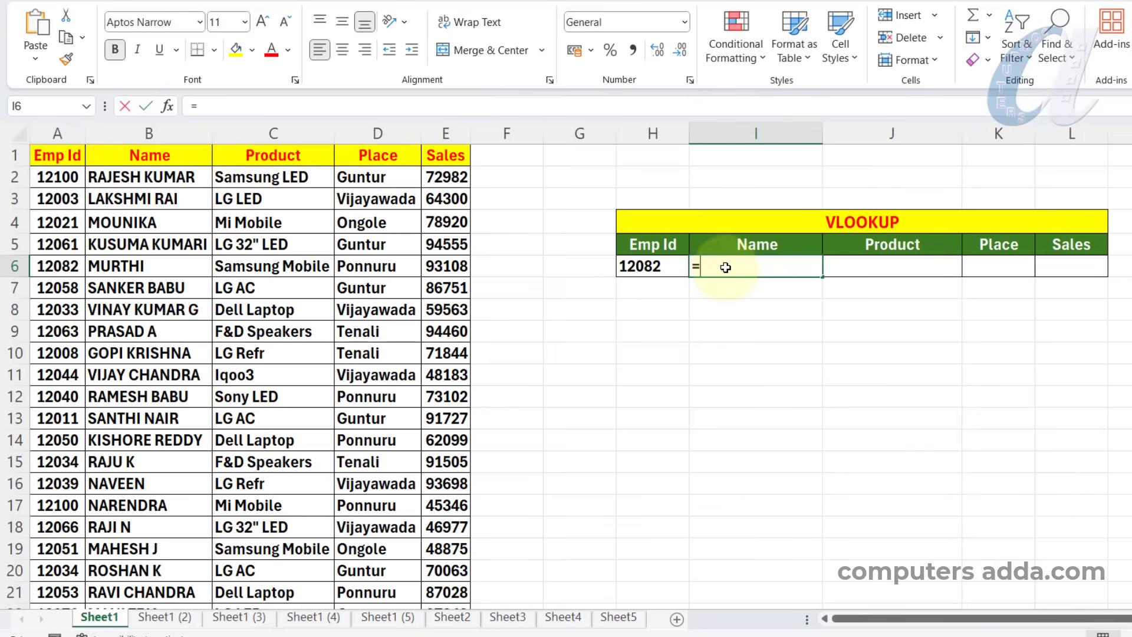
{"action": "type", "text": "vlo"}
{"action": "key", "text": "Tab"}
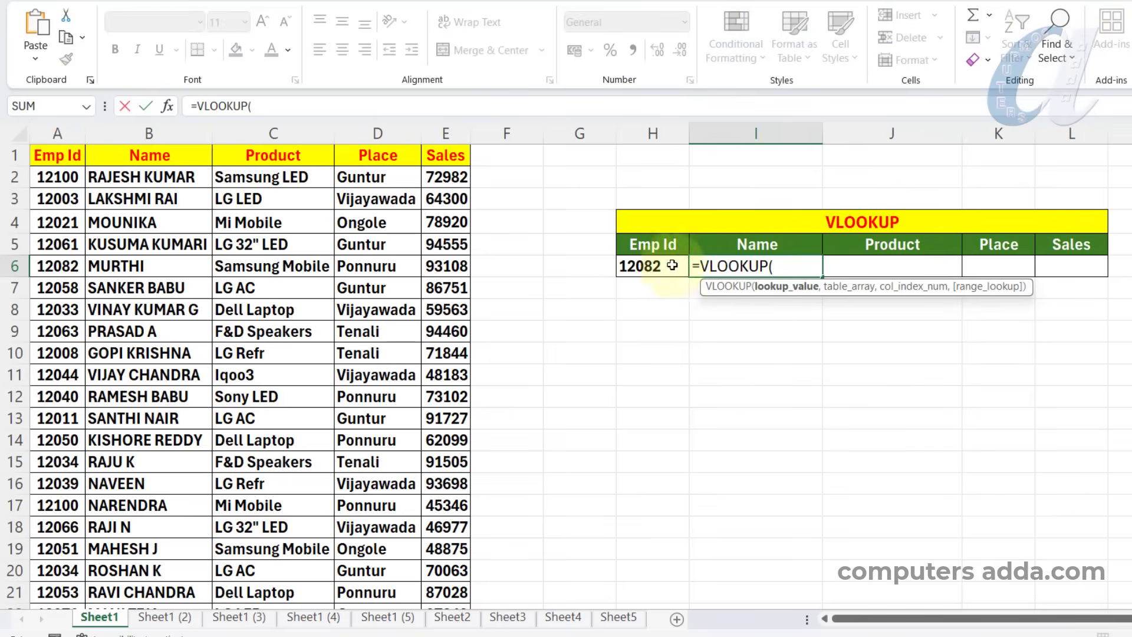
{"action": "left_click", "coordinate": [648, 266]}
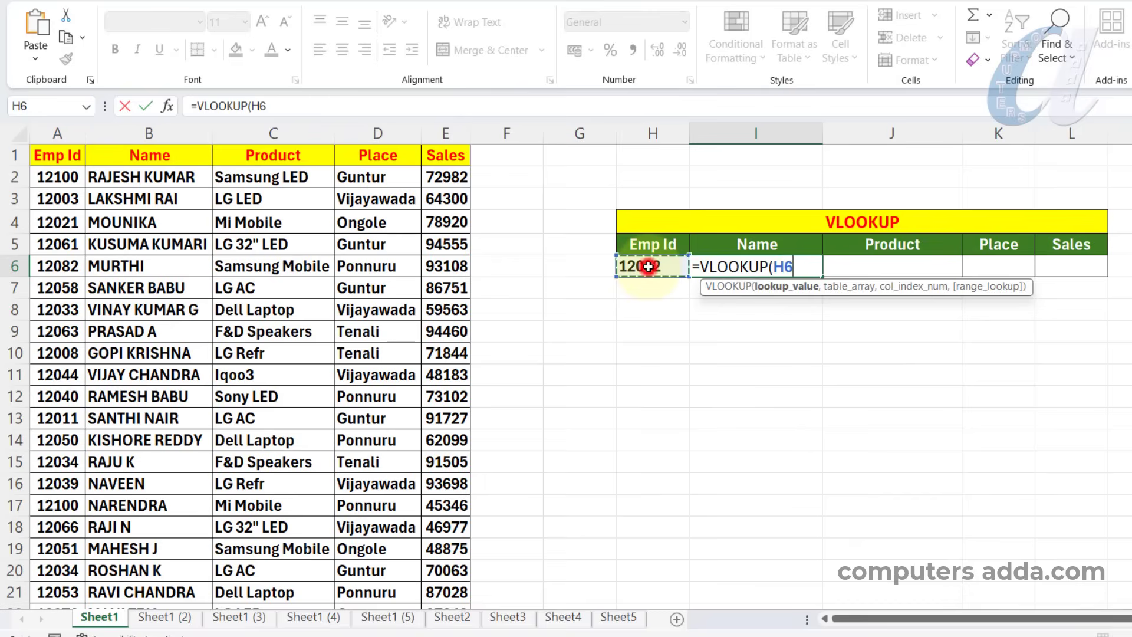
{"action": "type", "text": ","}
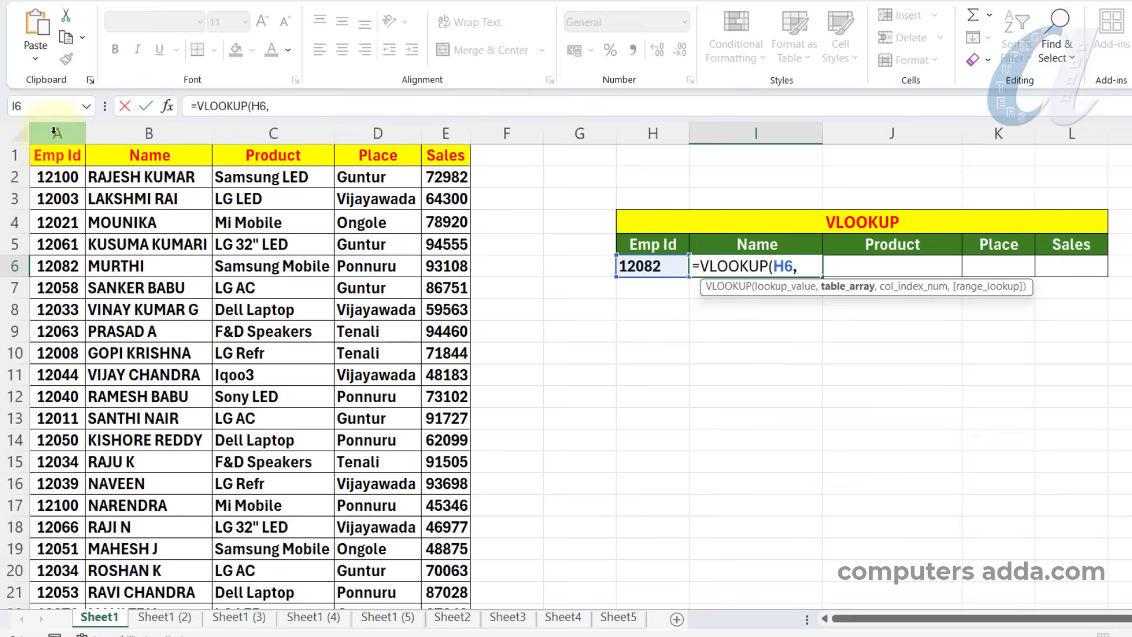
{"action": "left_click_drag", "start_coordinate": [54, 131], "coordinate": [432, 135]}
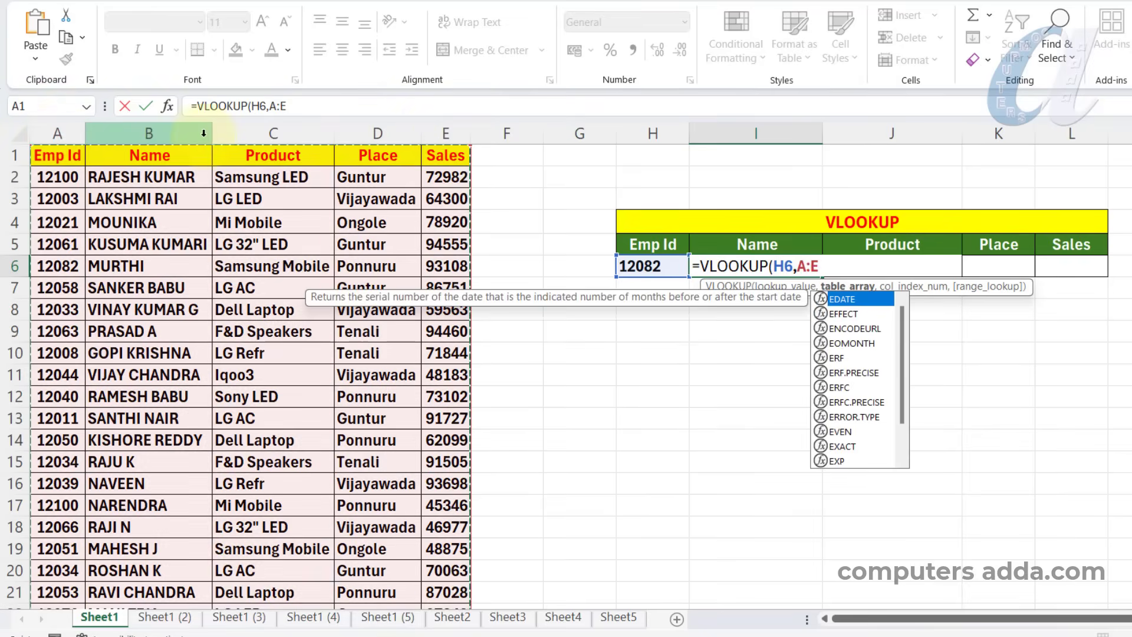
{"action": "key", "text": "BackSpace"}
{"action": "key", "text": "BackSpace"}
{"action": "key", "text": "BackSpace"}
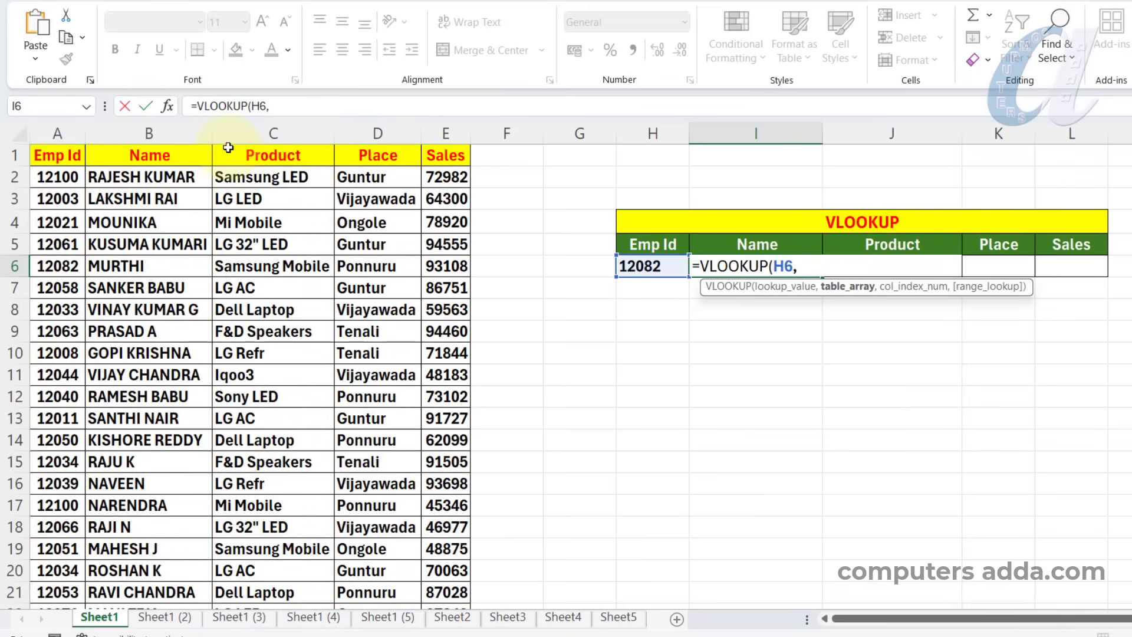
{"action": "left_click_drag", "start_coordinate": [55, 155], "coordinate": [445, 560]}
{"action": "key", "text": "BackSpace"}
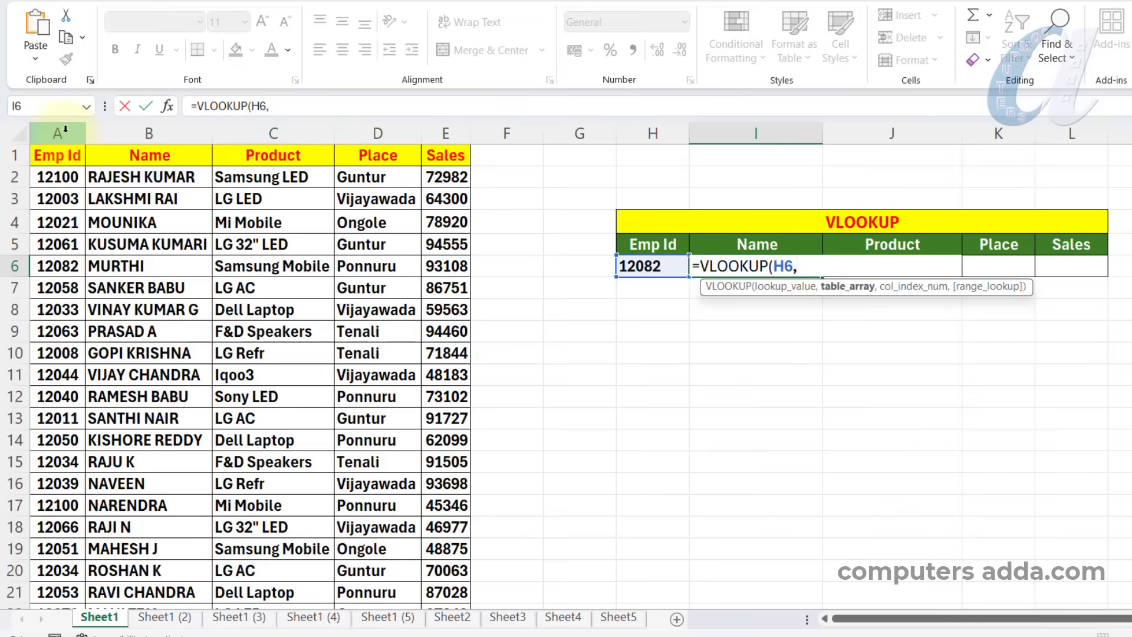
Complete the I6 VLOOKUP formula with table array A:E, column index 2 and range lookup 0
{"action": "left_click_drag", "start_coordinate": [54, 132], "coordinate": [445, 132]}
{"action": "type", "text": ","}
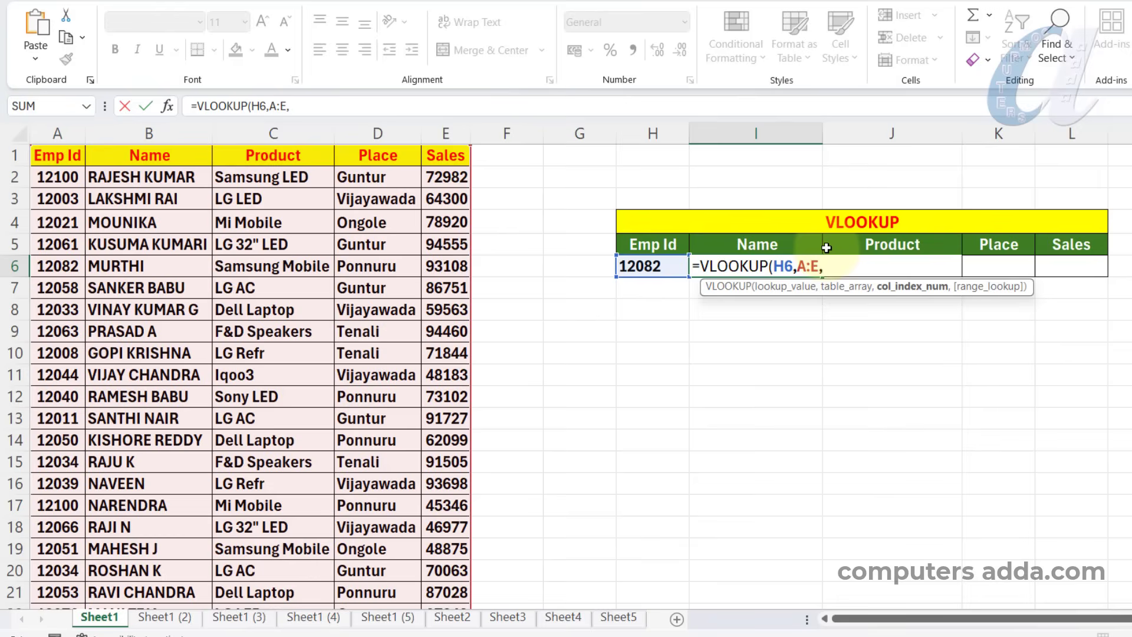
{"action": "type", "text": ","}
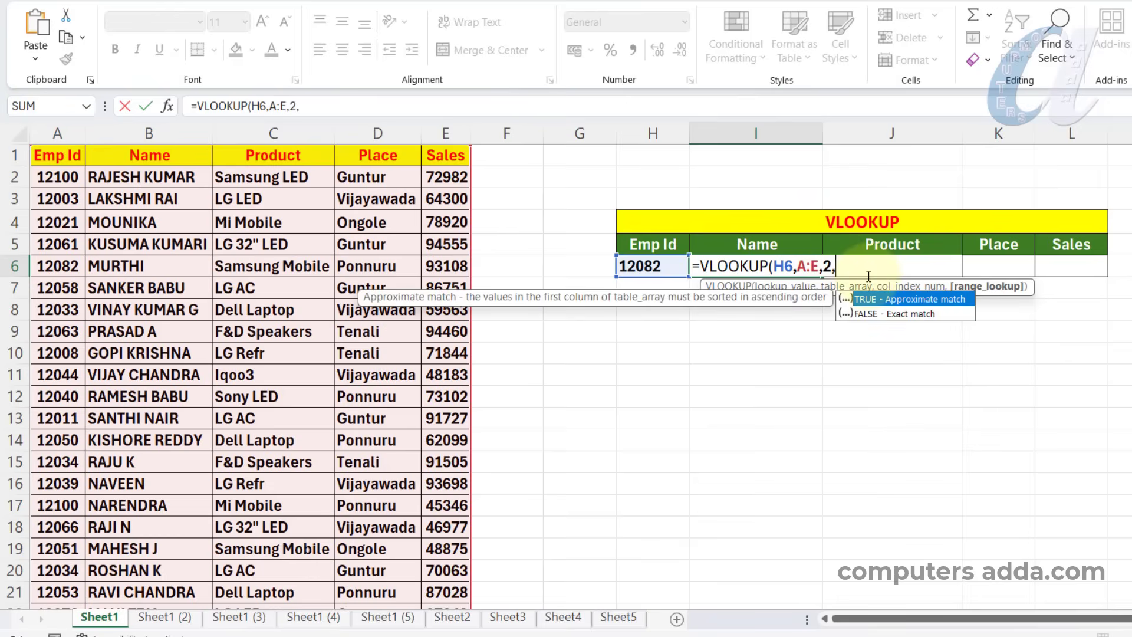
{"action": "left_click", "coordinate": [869, 313]}
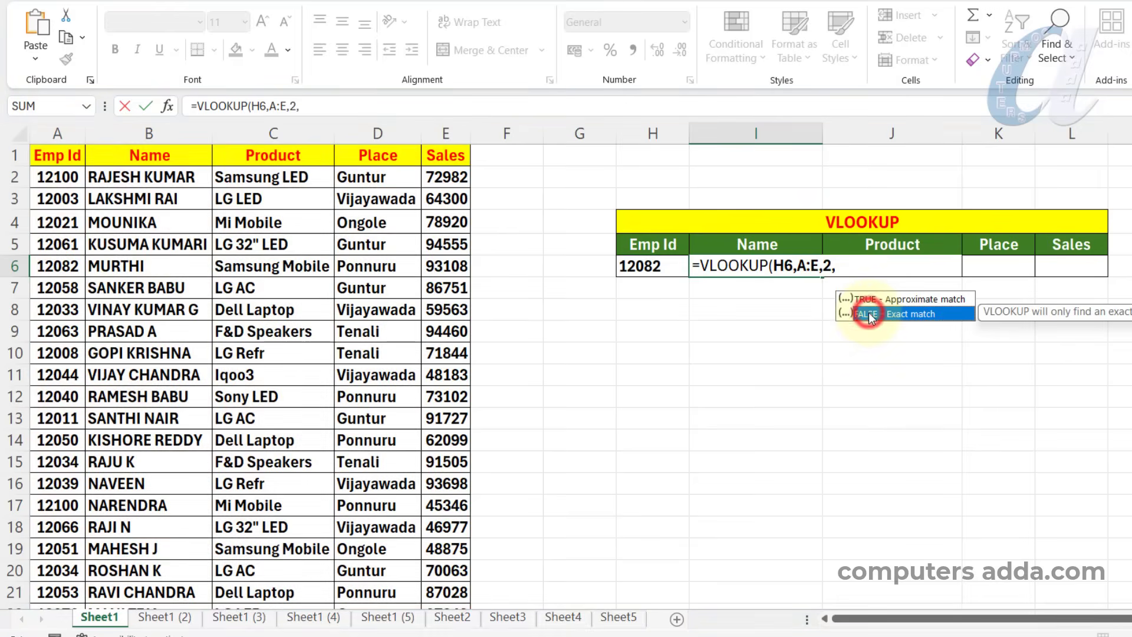
{"action": "left_click", "coordinate": [841, 264]}
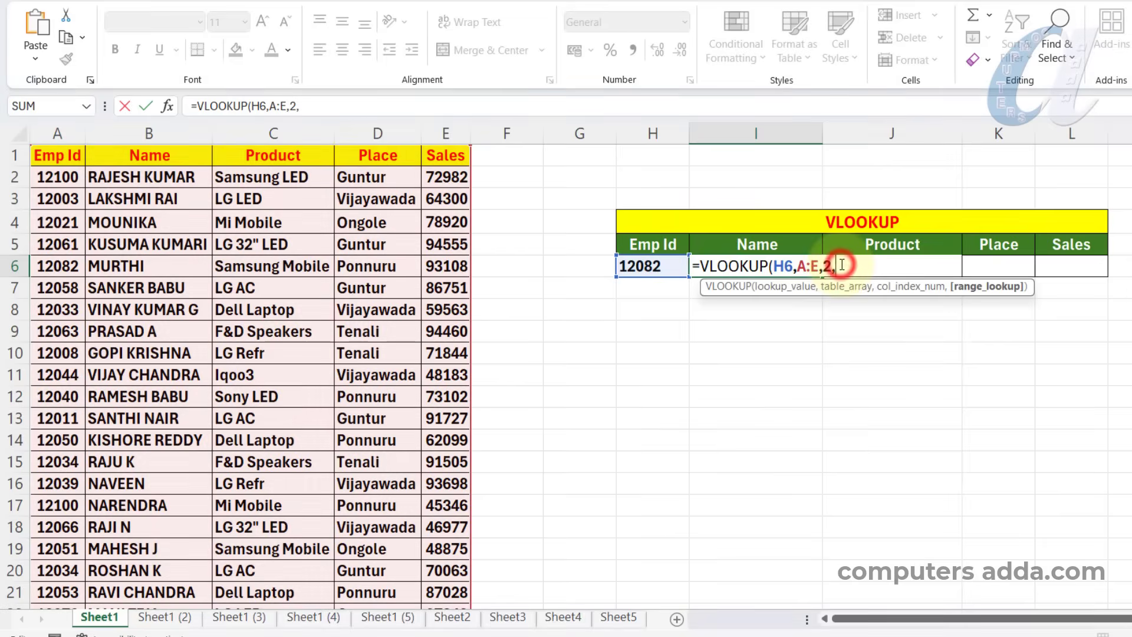
{"action": "type", "text": "0"}
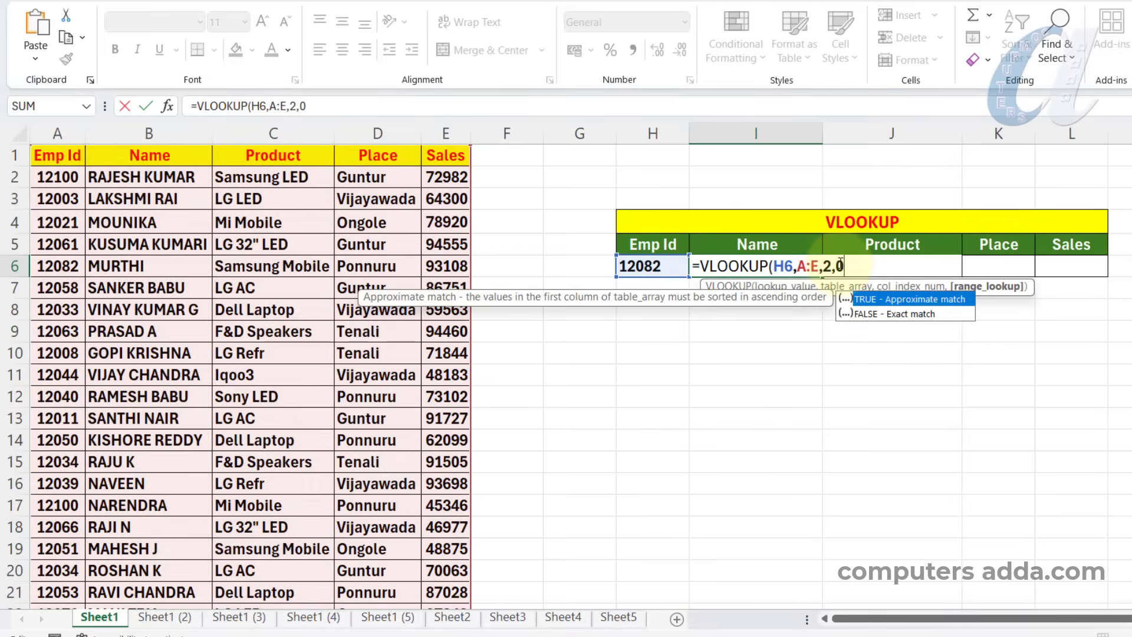
{"action": "type", "text": ")"}
{"action": "key", "text": "Return"}
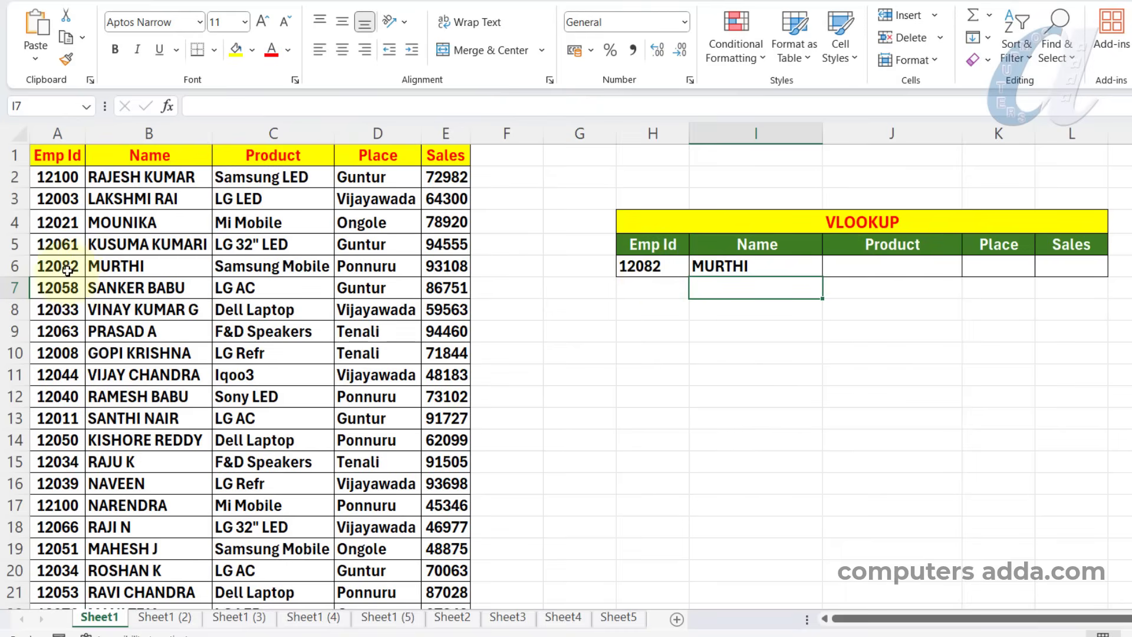
Fill the I6 VLOOKUP formula across the Product, Place and Sales cells J6:L6
{"action": "left_click", "coordinate": [770, 266]}
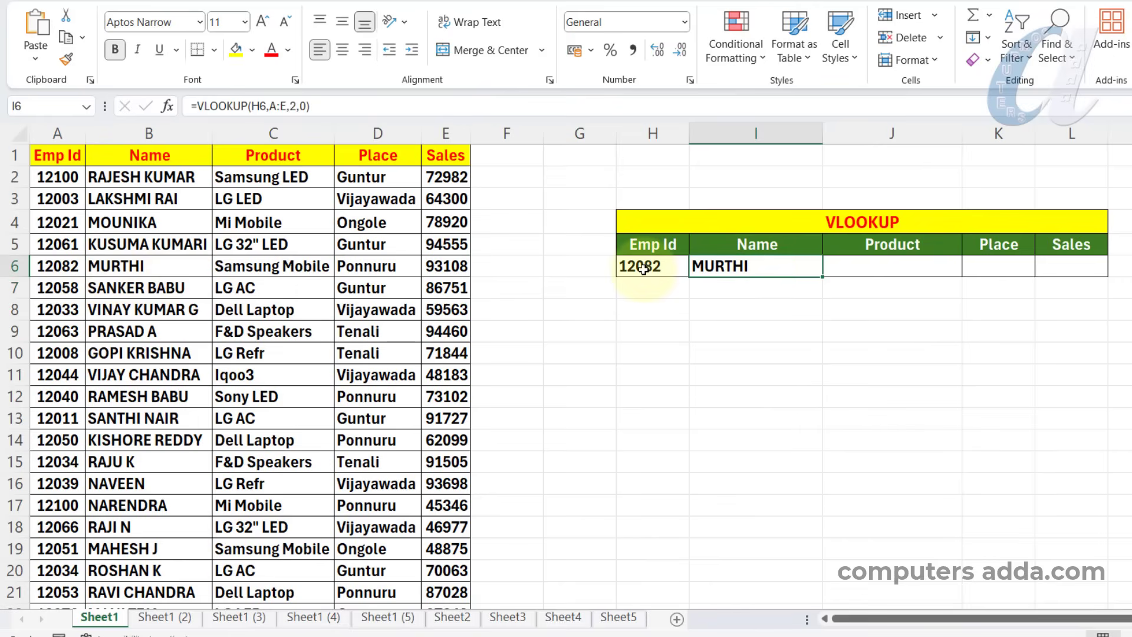
{"action": "left_click", "coordinate": [923, 267]}
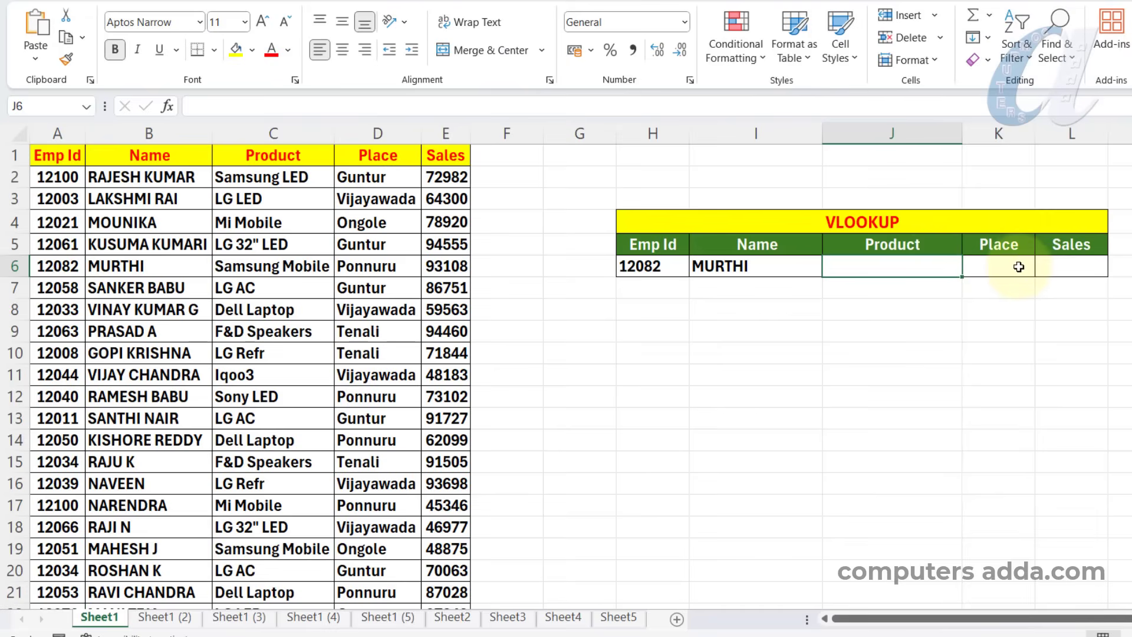
{"action": "left_click", "coordinate": [1015, 264]}
{"action": "left_click", "coordinate": [1084, 264]}
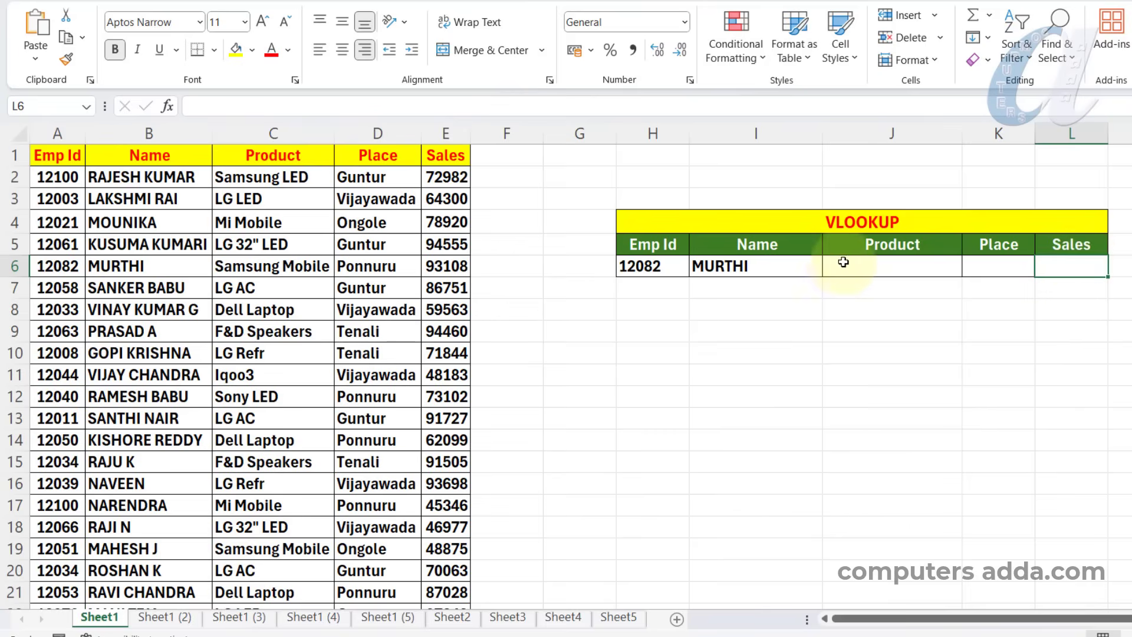
{"action": "left_click", "coordinate": [783, 269]}
{"action": "left_click_drag", "start_coordinate": [821, 277], "coordinate": [1108, 273]}
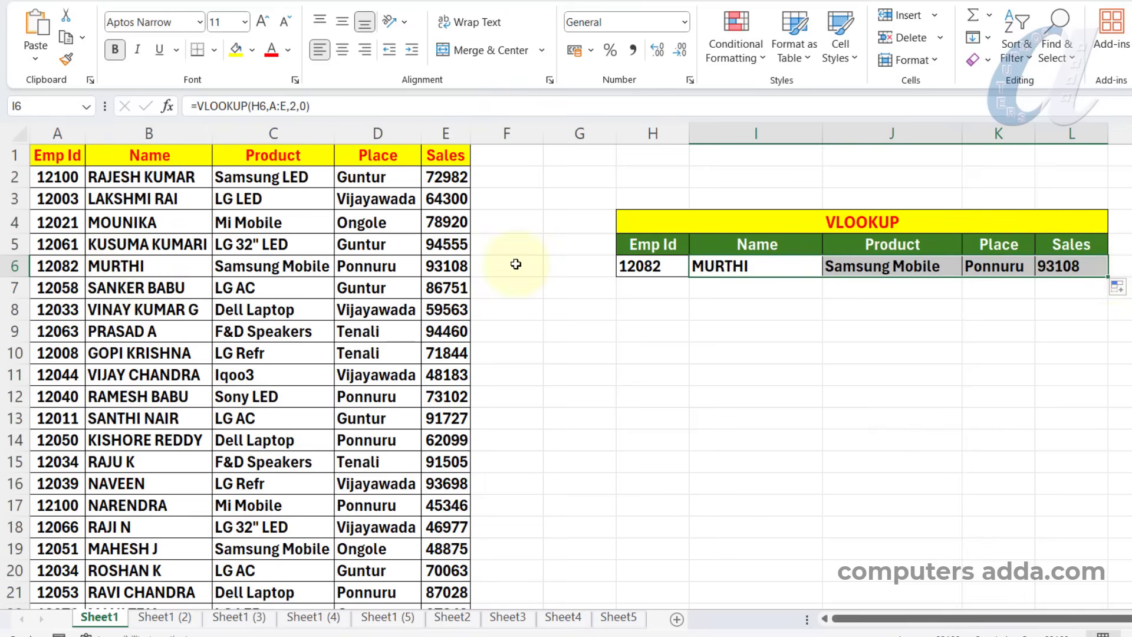
Inspect the cell references in the copied Product formula and clear the copied formulas from J6:L6
{"action": "left_click", "coordinate": [861, 270]}
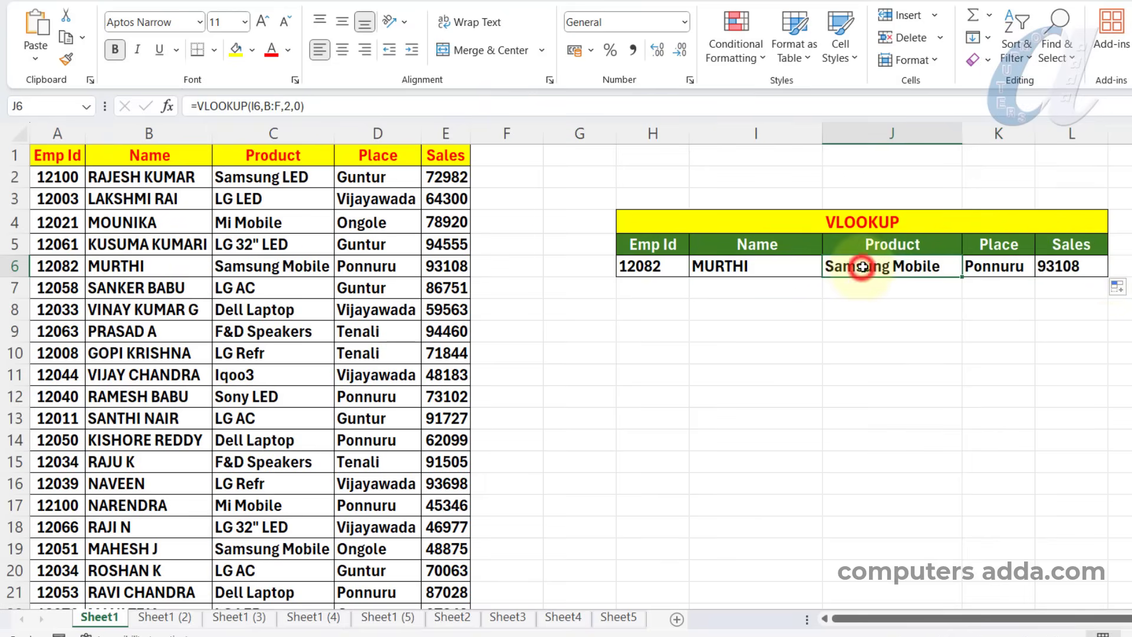
{"action": "double_click", "coordinate": [913, 266]}
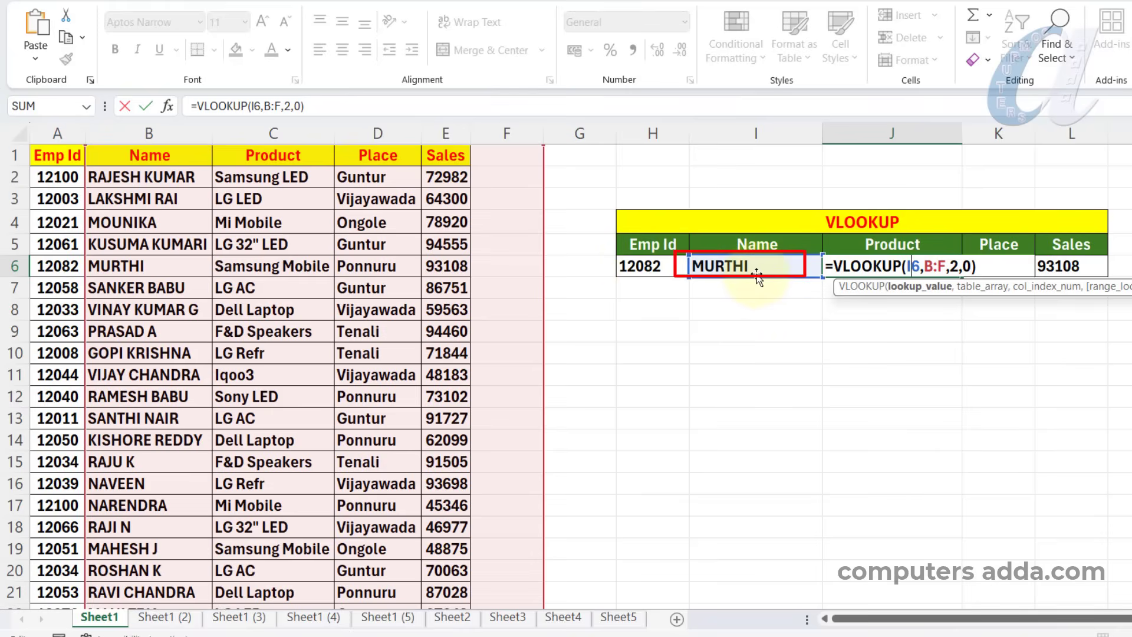
{"action": "key", "text": "Return"}
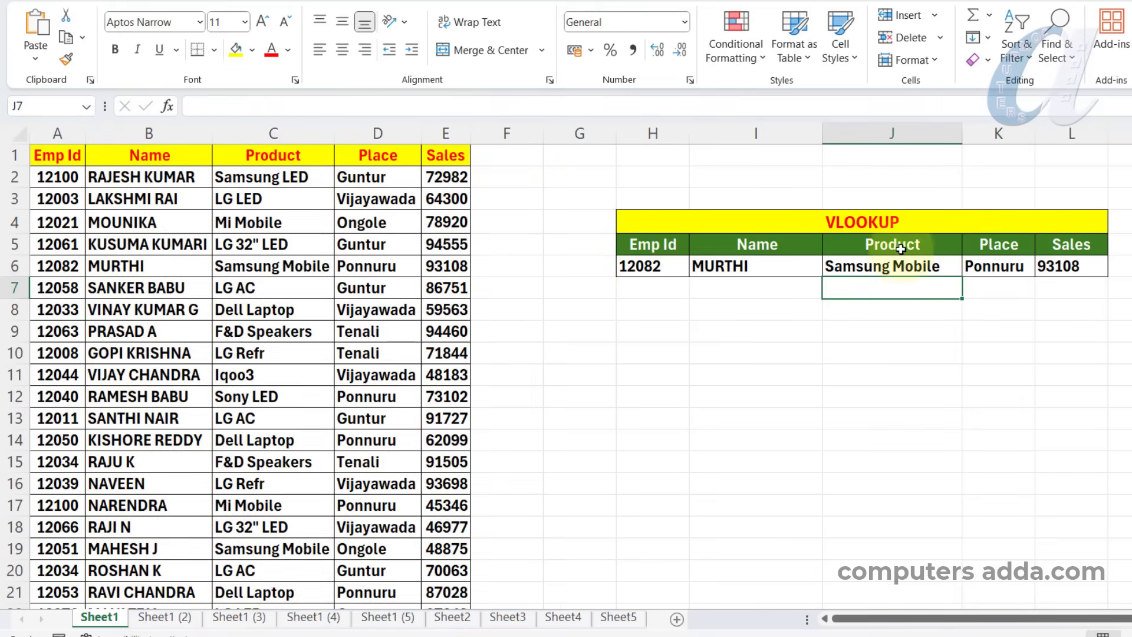
{"action": "left_click_drag", "start_coordinate": [895, 268], "coordinate": [1058, 267]}
{"action": "key", "text": "Delete"}
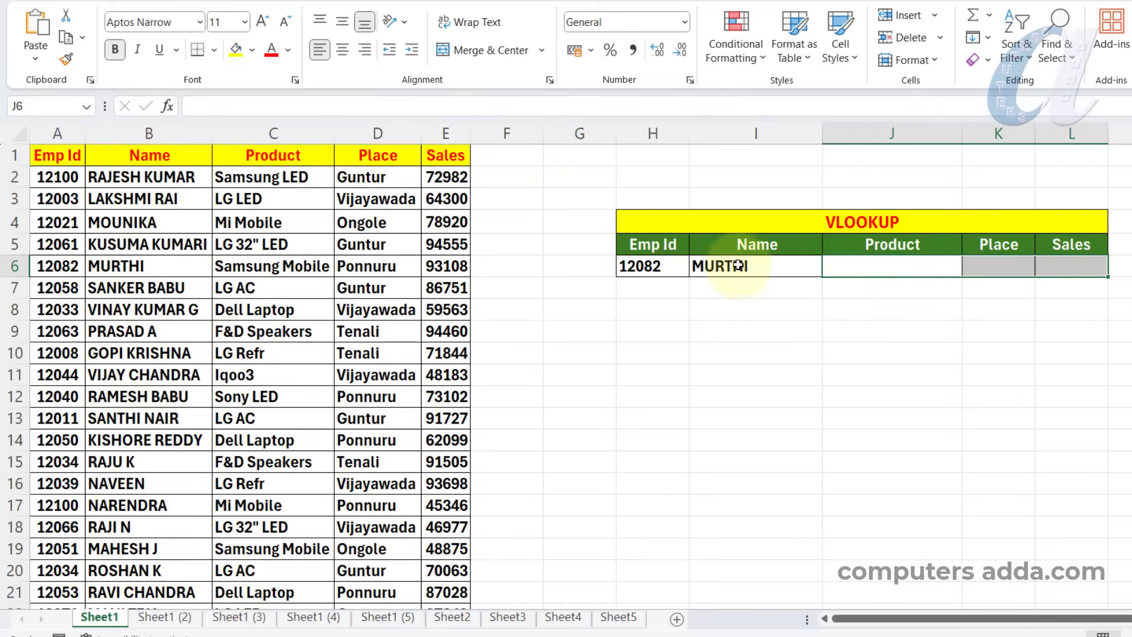
Make the lookup value $H$6 and table array $A:$E absolute in the I6 formula and fill it across to L6
{"action": "left_click", "coordinate": [740, 266]}
{"action": "double_click", "coordinate": [740, 266]}
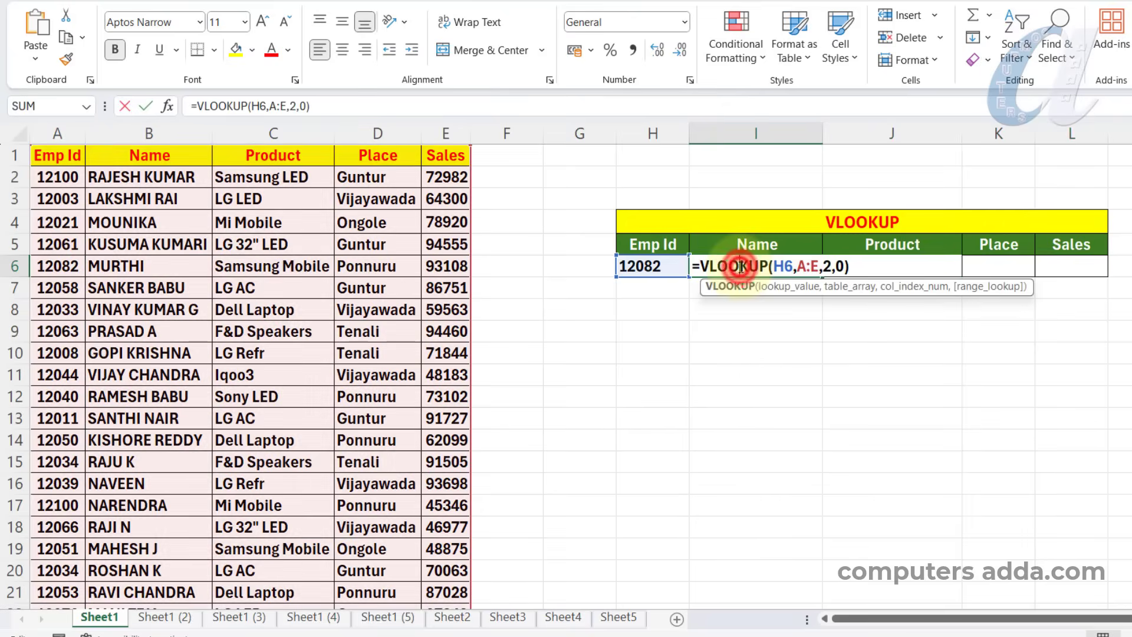
{"action": "left_click", "coordinate": [781, 267]}
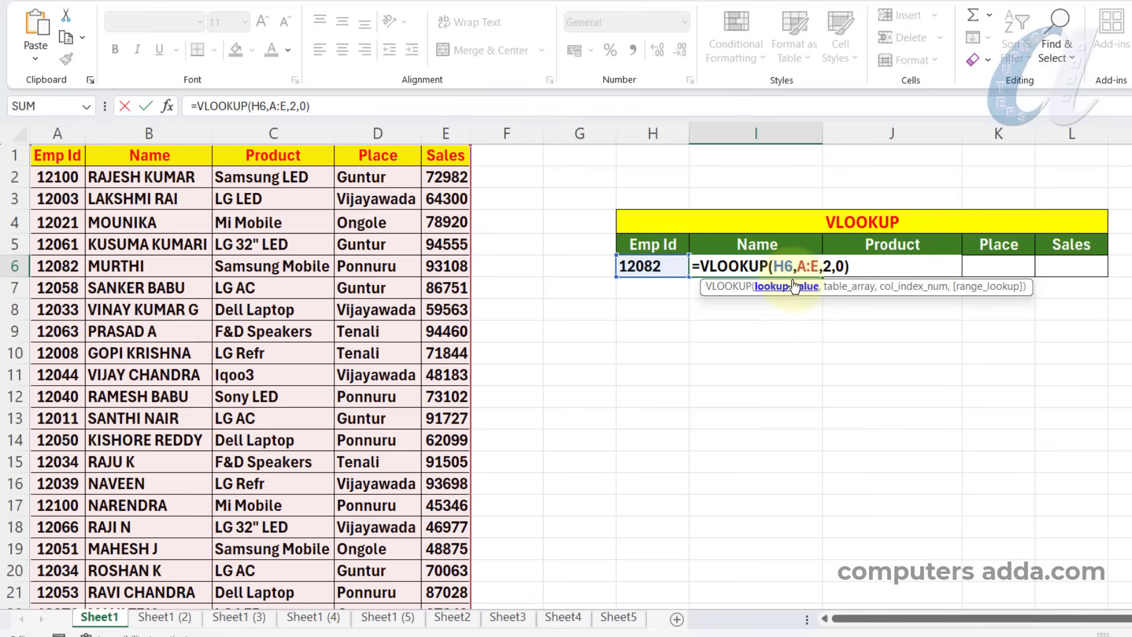
{"action": "key", "text": "F4"}
{"action": "left_click", "coordinate": [818, 267]}
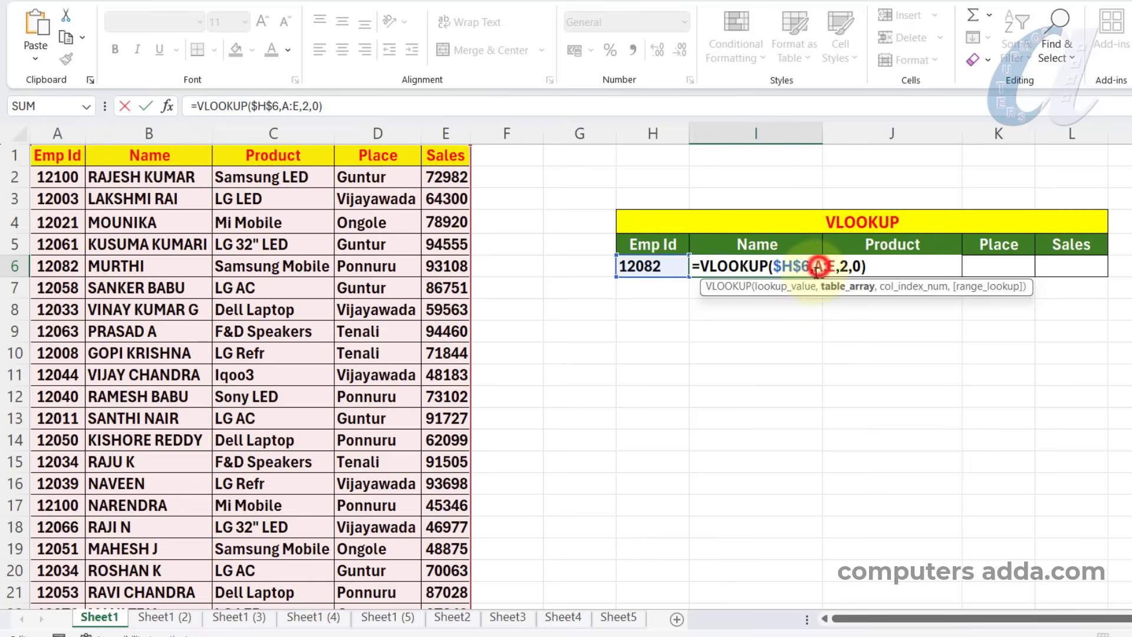
{"action": "left_click_drag", "start_coordinate": [815, 267], "coordinate": [836, 267]}
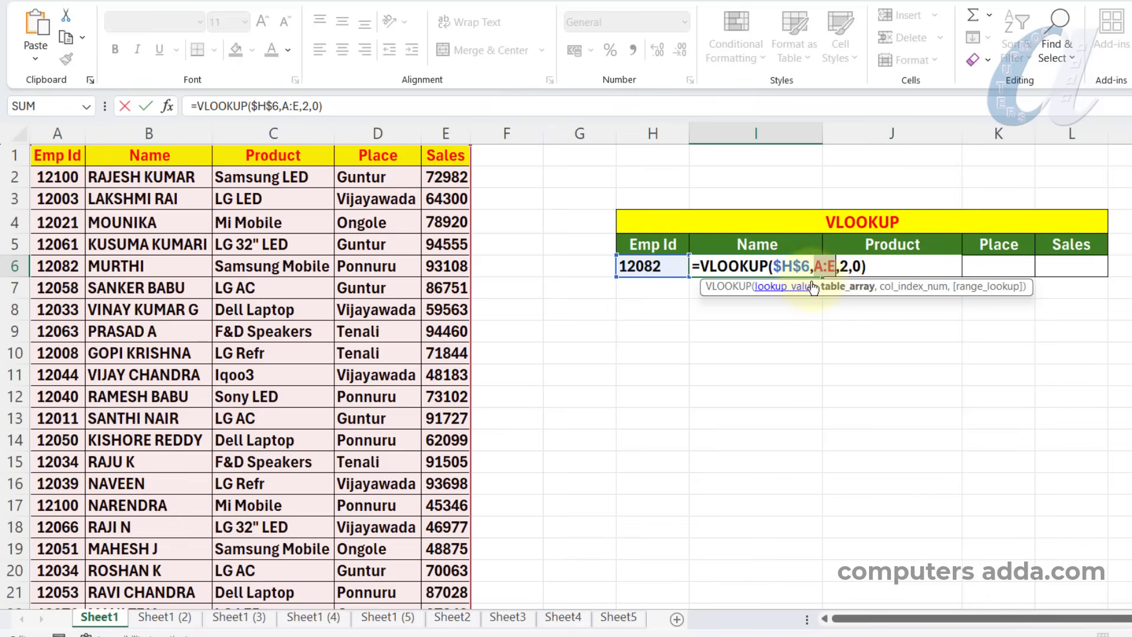
{"action": "key", "text": "F4"}
{"action": "key", "text": "Return"}
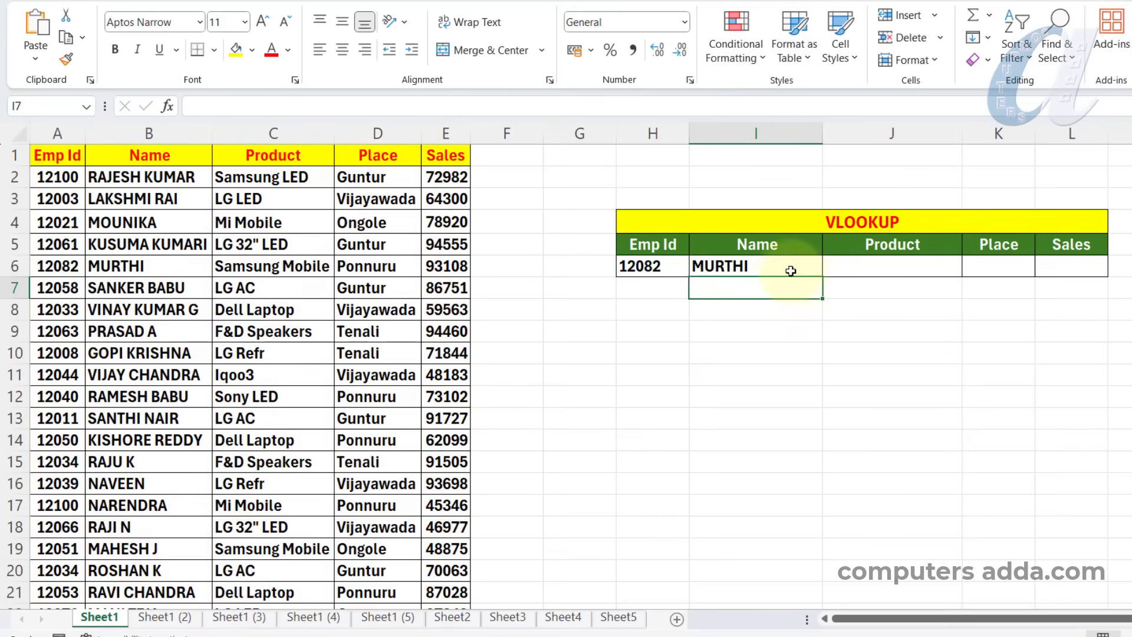
{"action": "left_click", "coordinate": [789, 267]}
{"action": "left_click_drag", "start_coordinate": [823, 276], "coordinate": [1074, 283]}
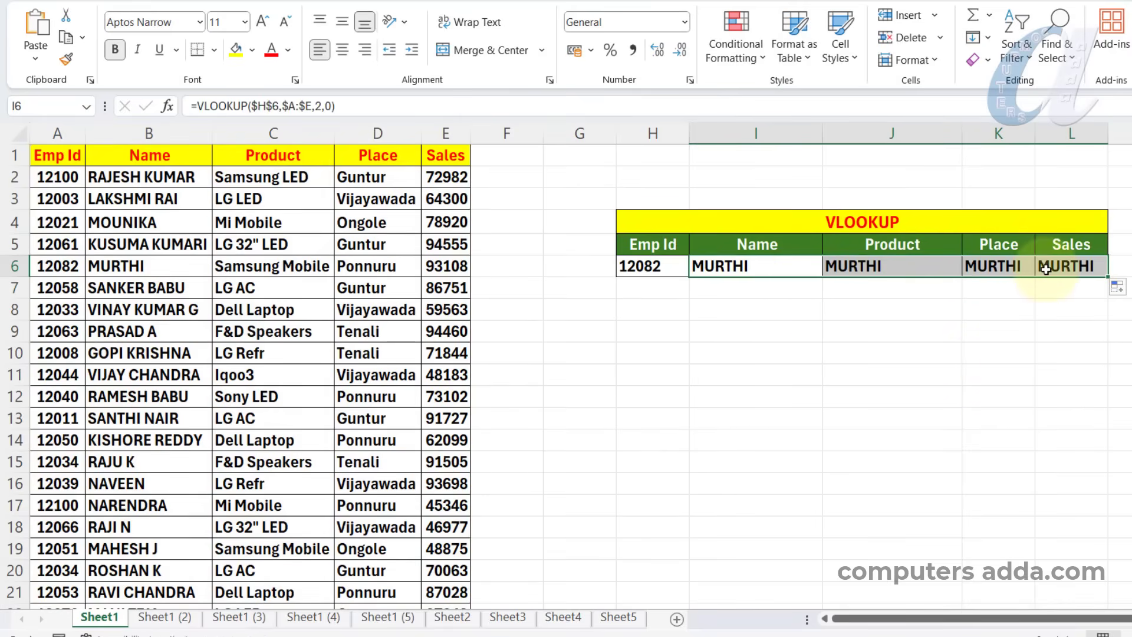
Change the column index in the J6 VLOOKUP formula to the table's third column, Product
{"action": "double_click", "coordinate": [923, 265]}
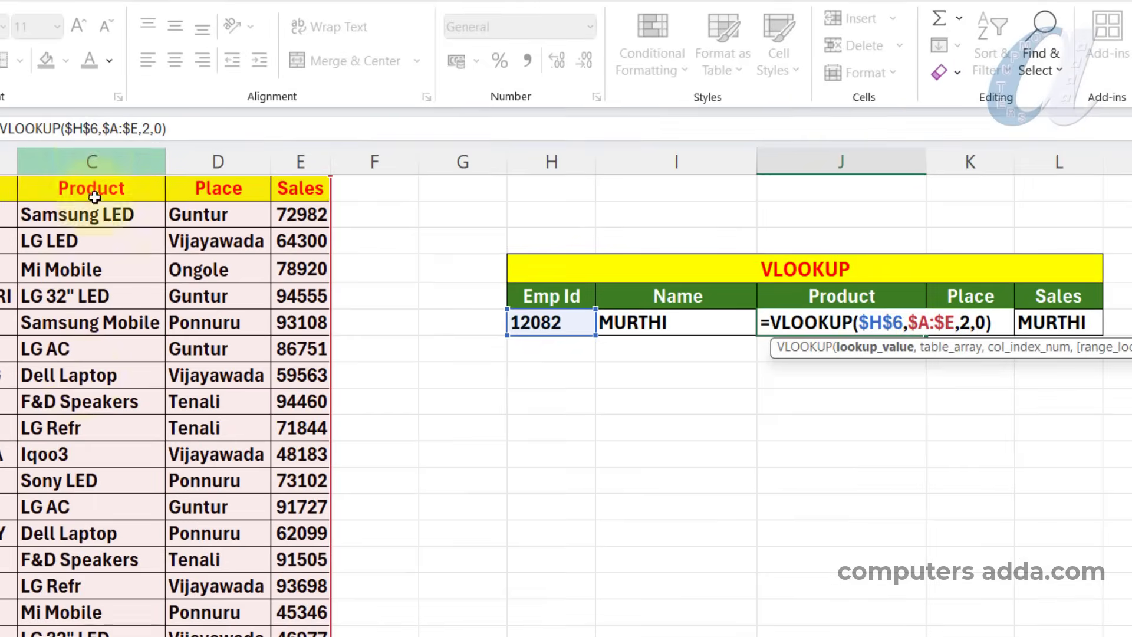
{"action": "left_click", "coordinate": [970, 323]}
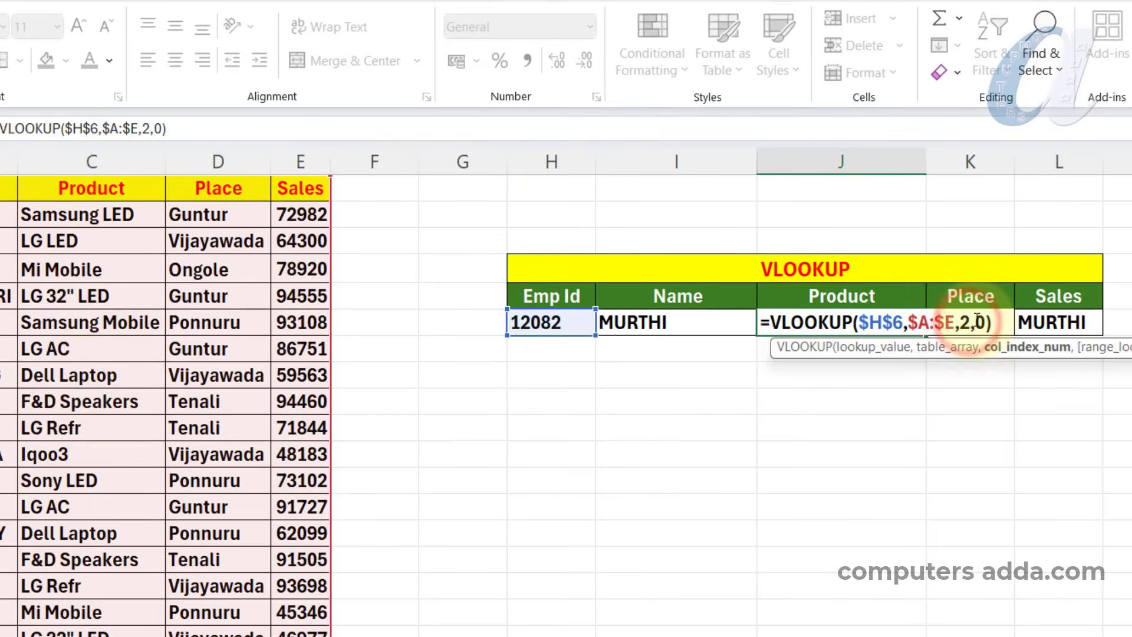
{"action": "key", "text": "BackSpace"}
{"action": "key", "text": "Return"}
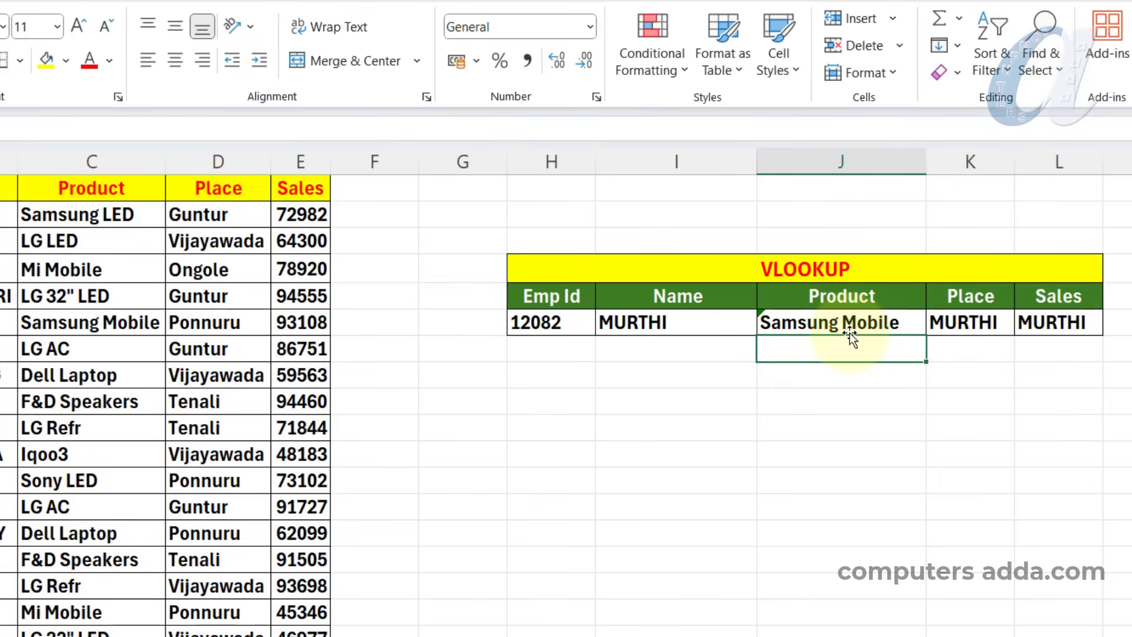
Set the column index in the Place cell's VLOOKUP formula (K6) to 4
{"action": "double_click", "coordinate": [987, 323]}
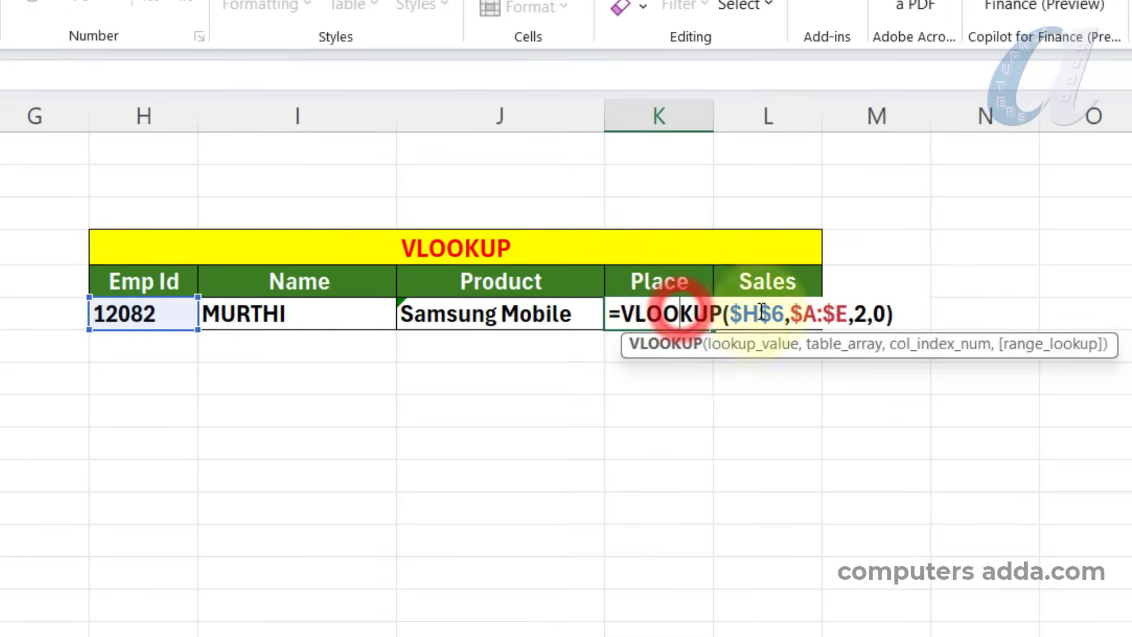
{"action": "double_click", "coordinate": [860, 313]}
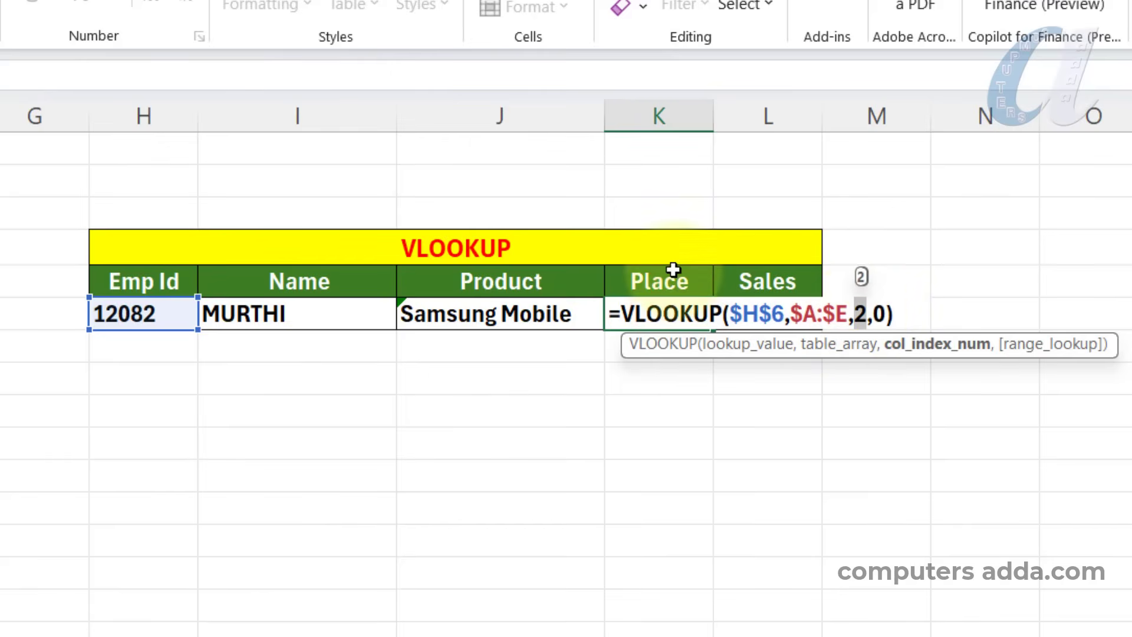
{"action": "type", "text": "4"}
{"action": "key", "text": "Return"}
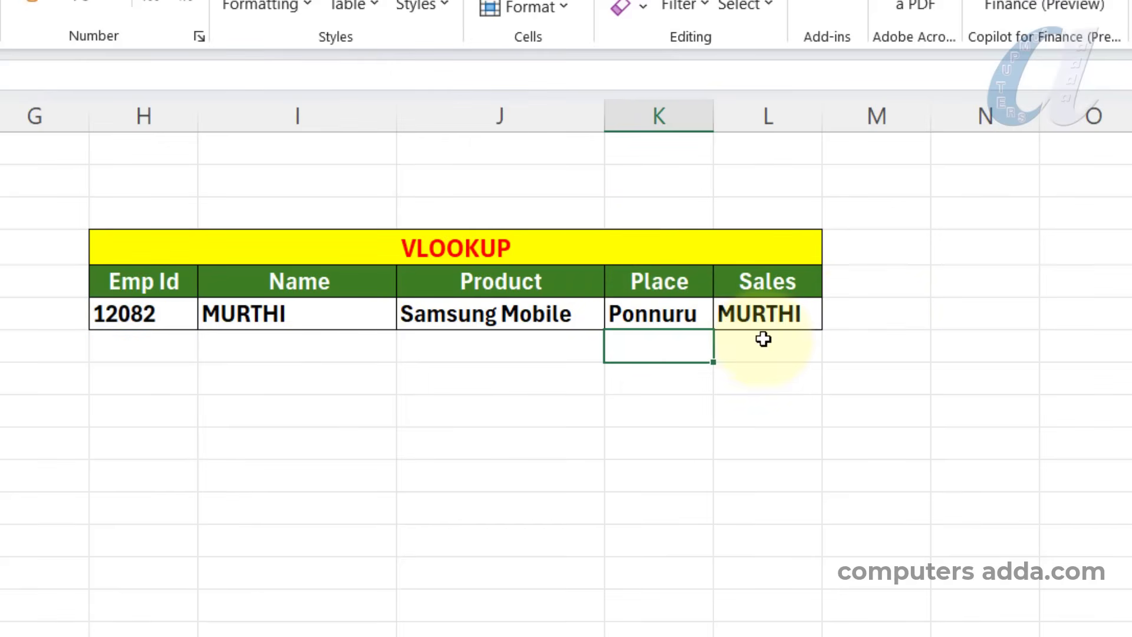
Set the column index in the Sales cell's VLOOKUP formula (L6) to 5
{"action": "double_click", "coordinate": [763, 315]}
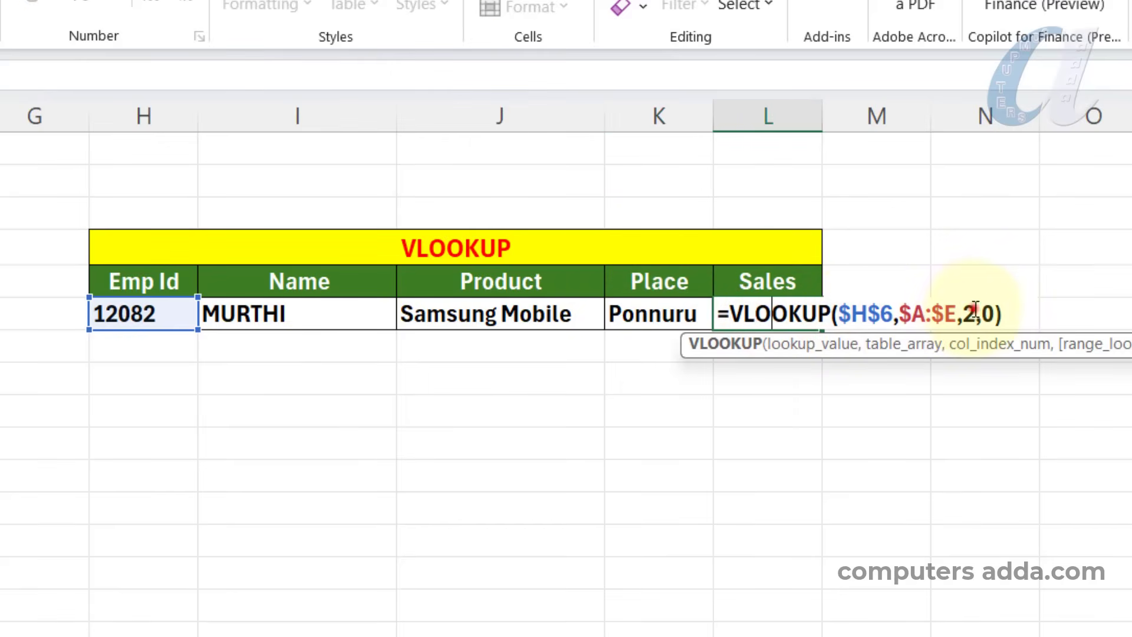
{"action": "double_click", "coordinate": [968, 313]}
{"action": "type", "text": "5"}
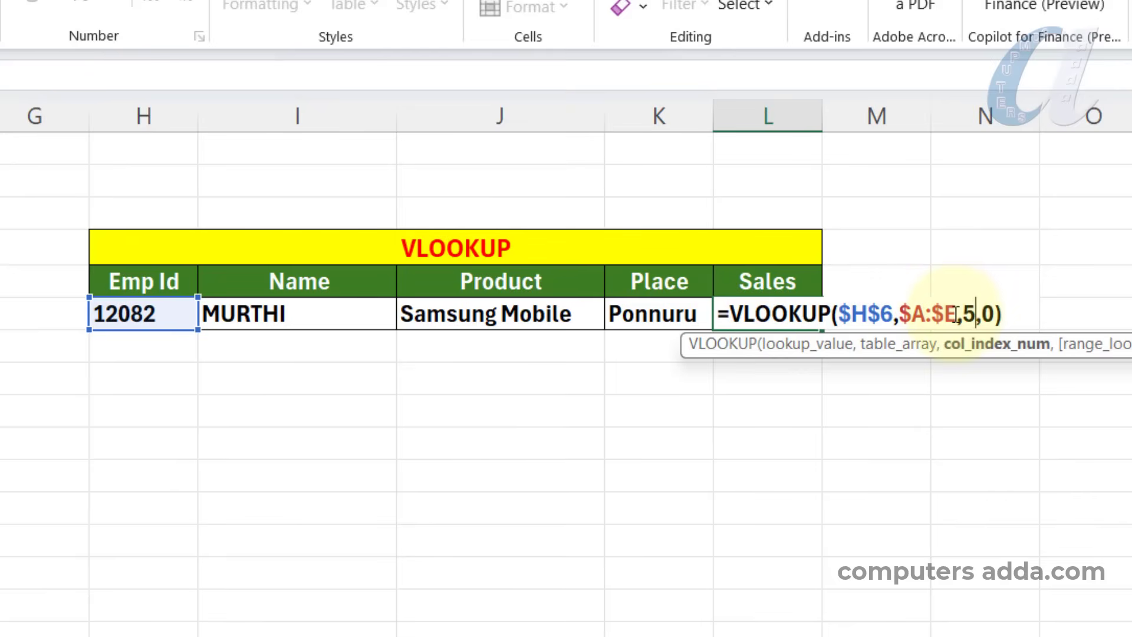
{"action": "key", "text": "Return"}
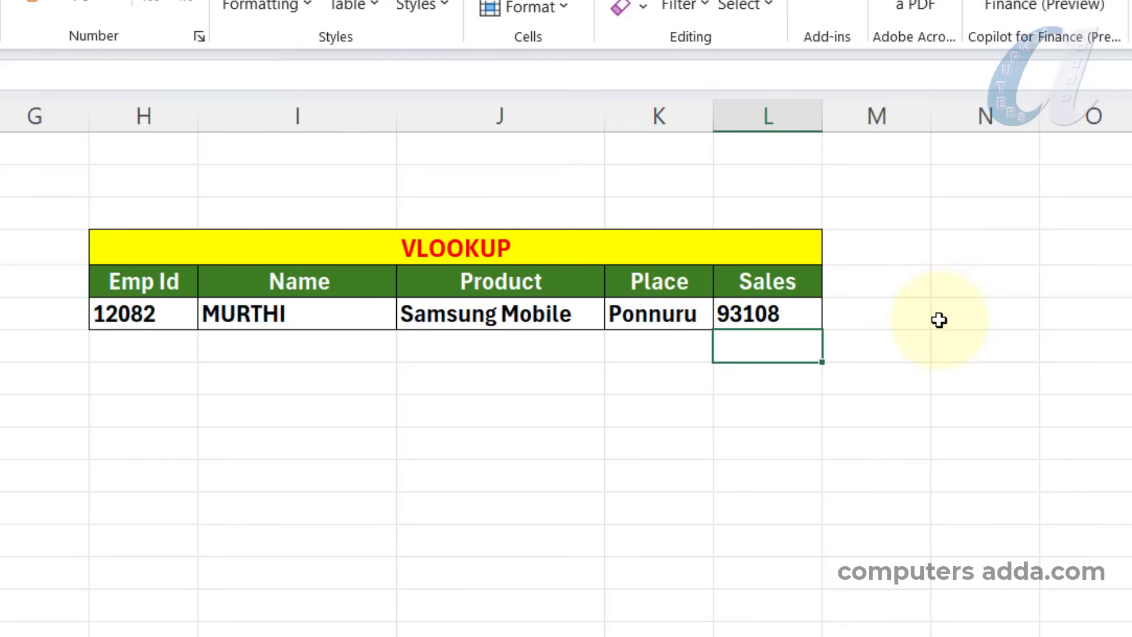
Review the VLOOKUP formulas in the Name and Product cells (I6 and J6), comparing their column index arguments
{"action": "double_click", "coordinate": [336, 321]}
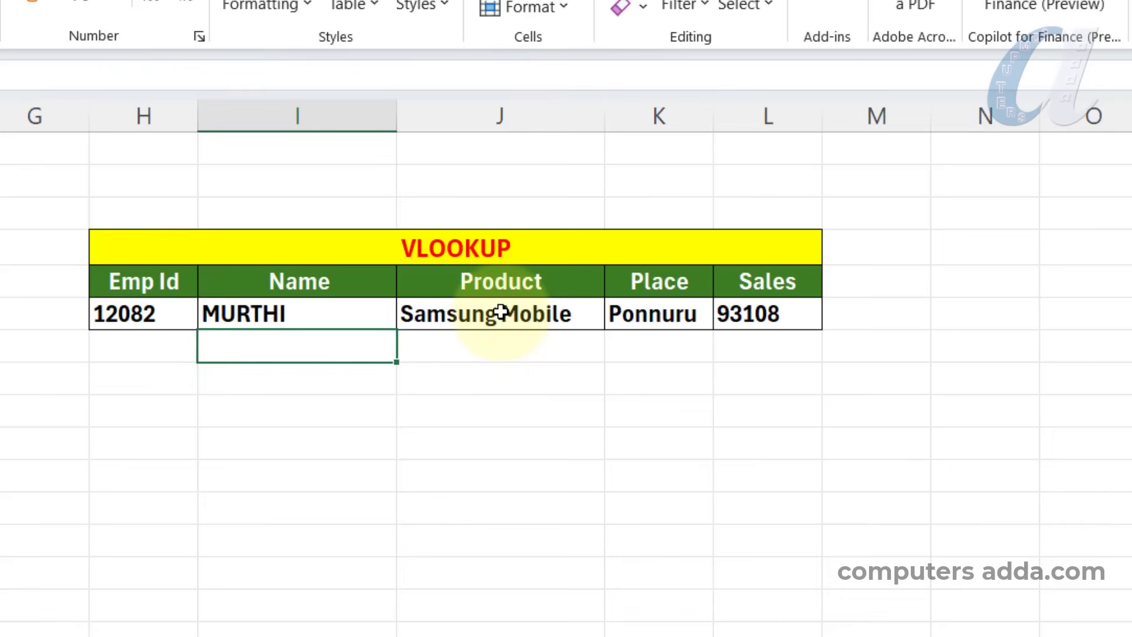
{"action": "key", "text": "Right"}
{"action": "double_click", "coordinate": [561, 313]}
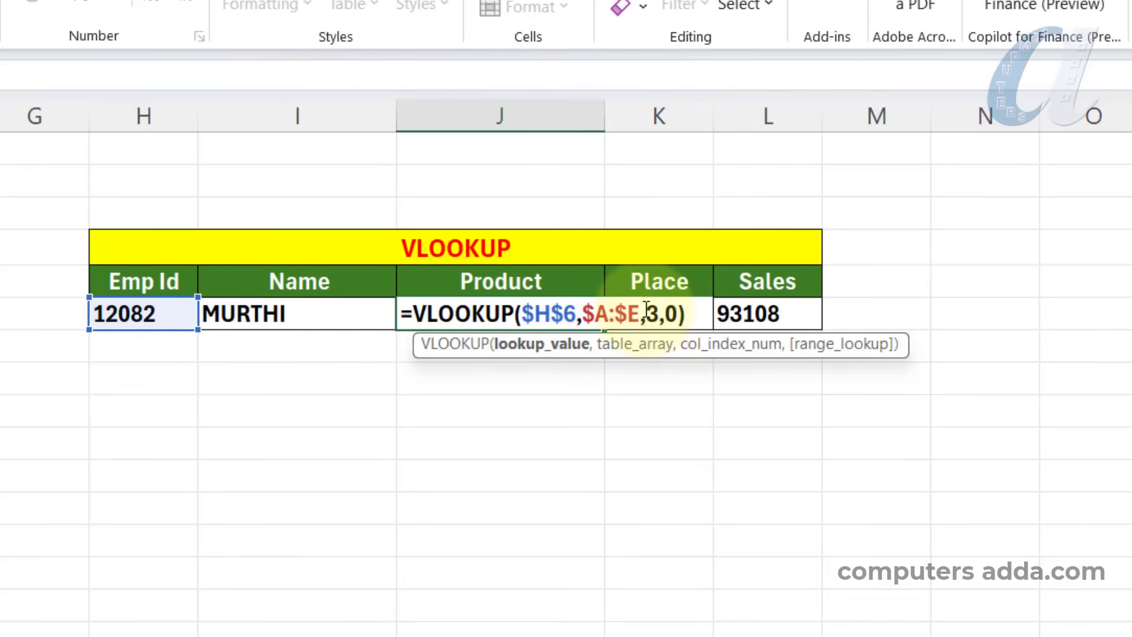
{"action": "key", "text": "Return"}
Fill the Name cell's VLOOKUP formula from I6 across to L6 and check the column index in the copied Product formula
{"action": "left_click", "coordinate": [222, 301]}
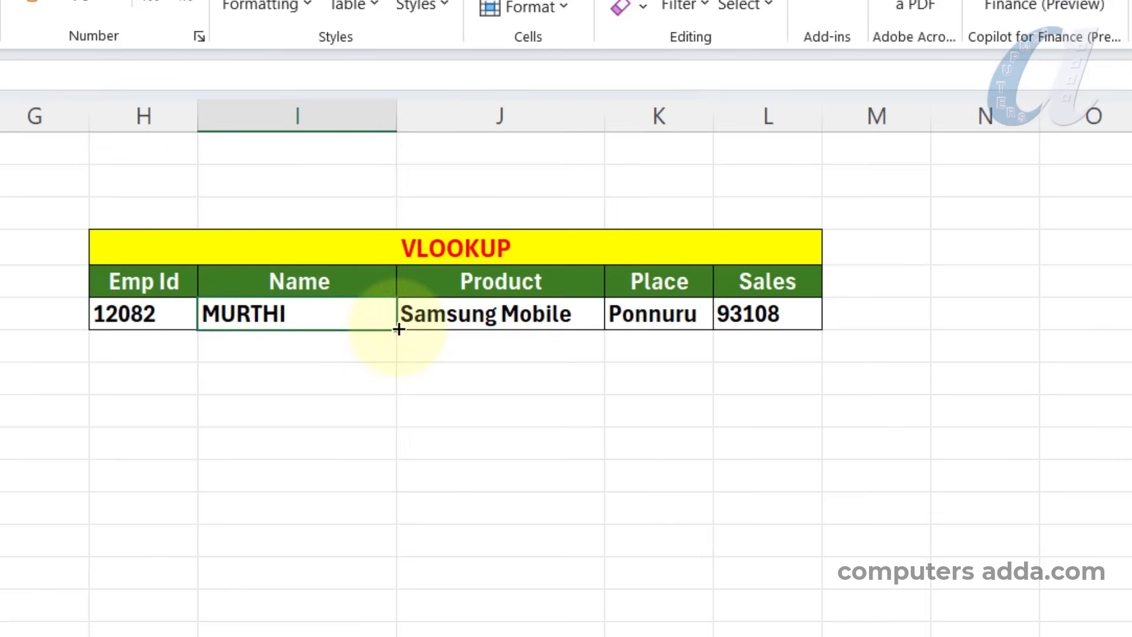
{"action": "left_click_drag", "start_coordinate": [399, 329], "coordinate": [800, 322]}
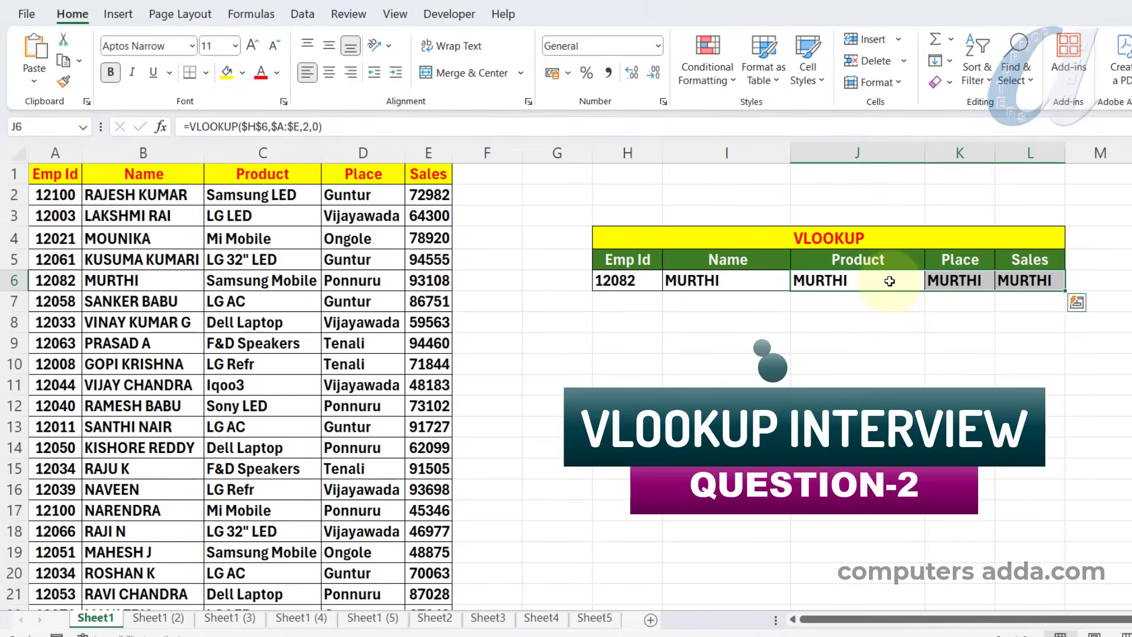
{"action": "double_click", "coordinate": [889, 282]}
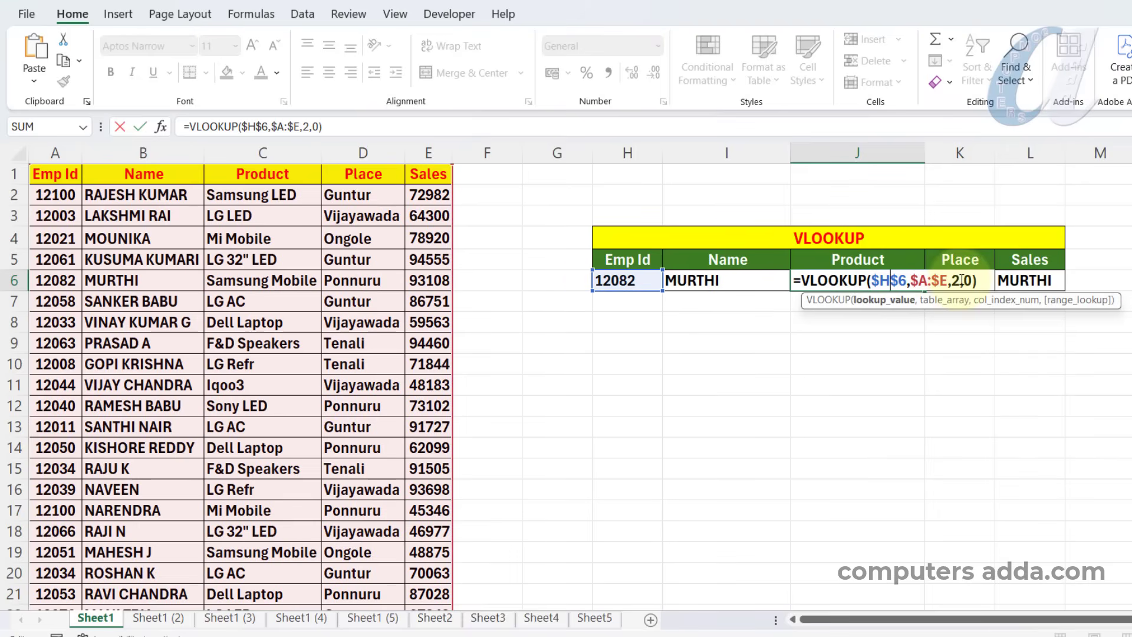
{"action": "key", "text": "Return"}
On Sheet1 (2), enter =MATCH(B1,A1:E1,0) in I8 to find the Name header's position in the data table
{"action": "left_click", "coordinate": [152, 617]}
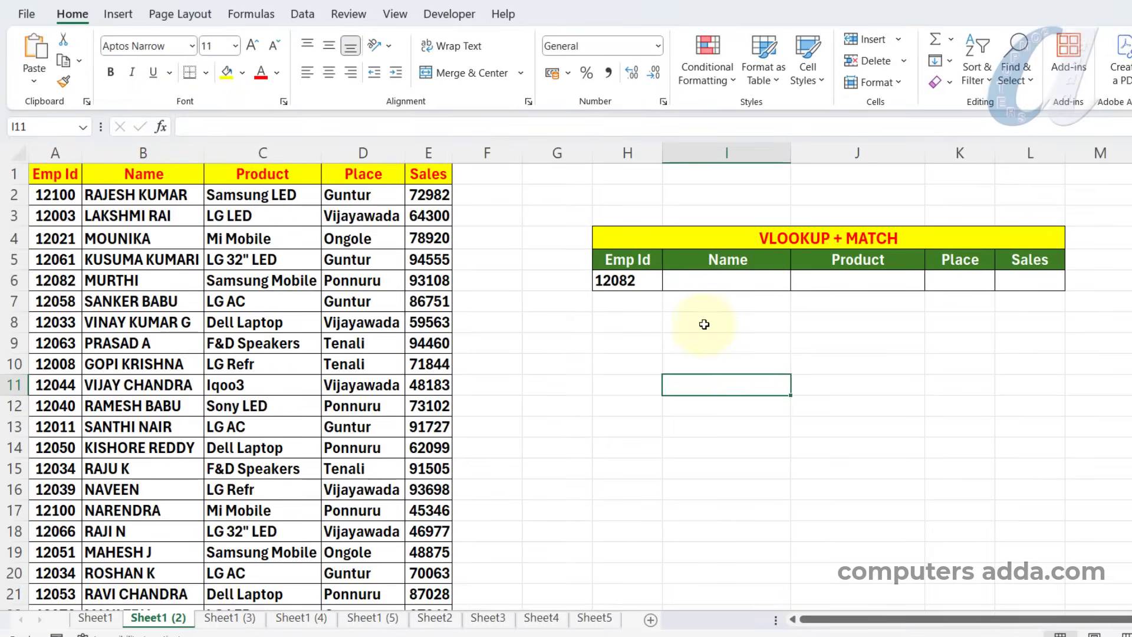
{"action": "left_click", "coordinate": [712, 320]}
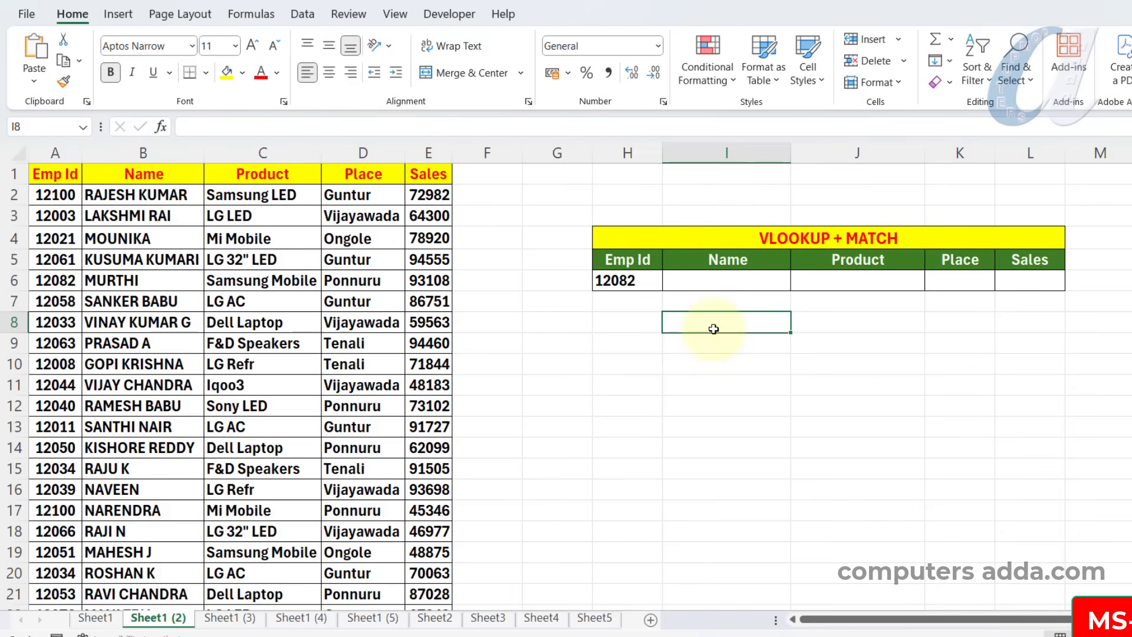
{"action": "type", "text": "="}
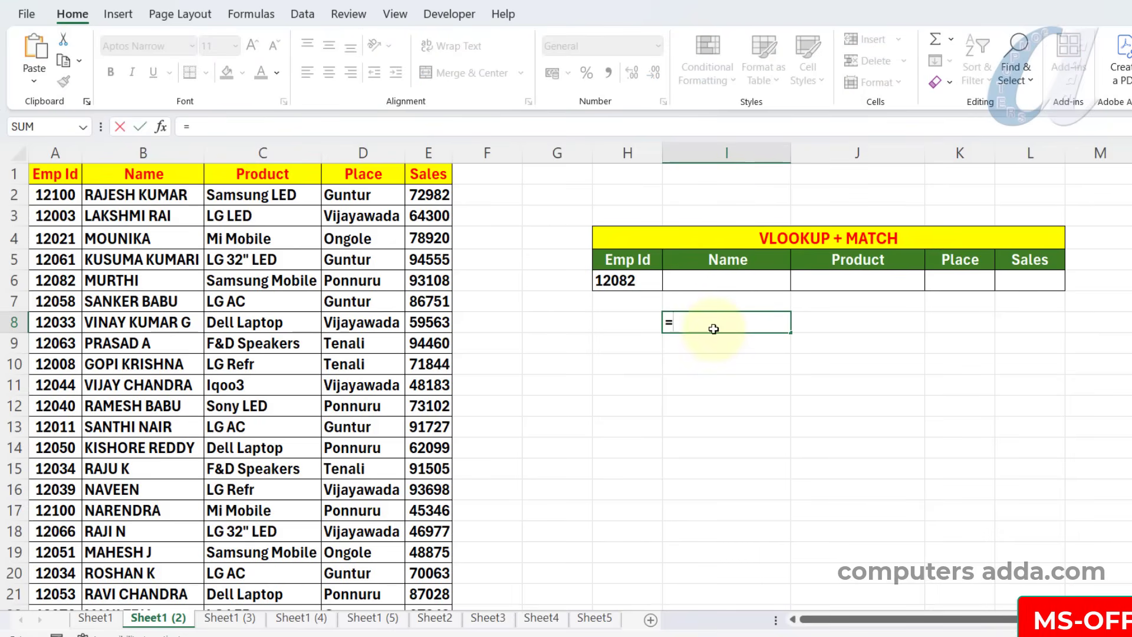
{"action": "type", "text": "mat"}
{"action": "key", "text": "Tab"}
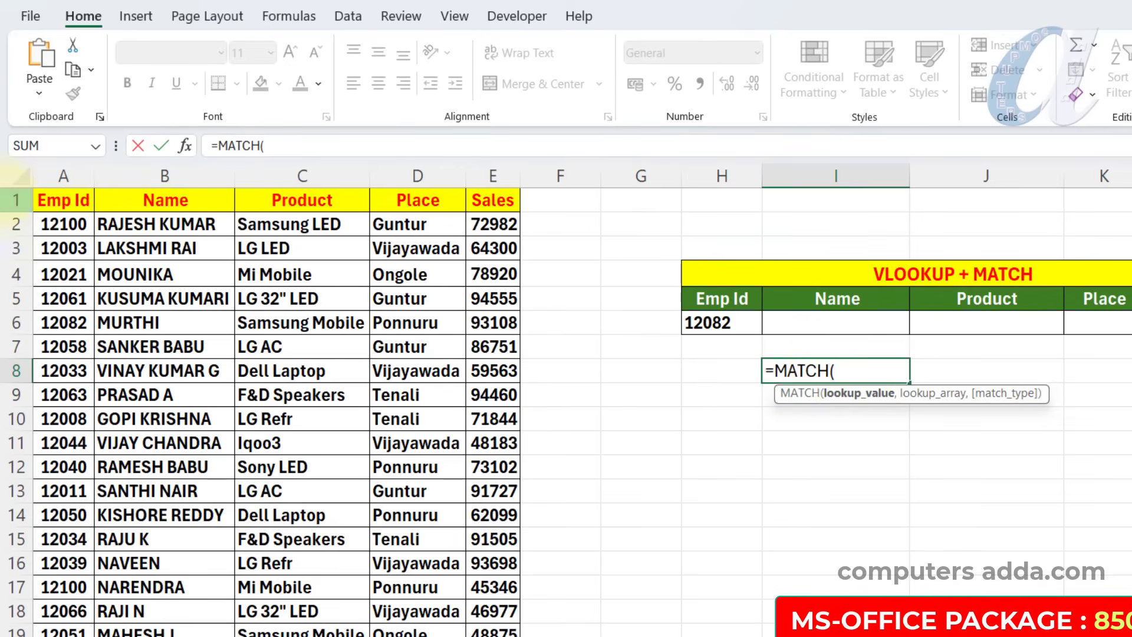
{"action": "left_click", "coordinate": [156, 201]}
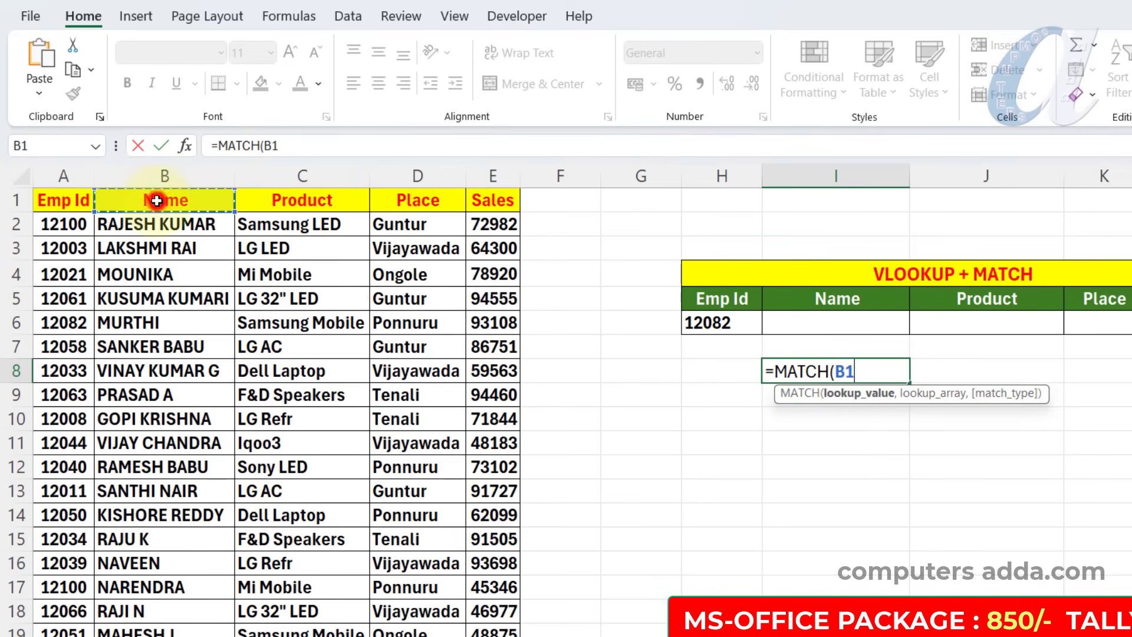
{"action": "type", "text": ","}
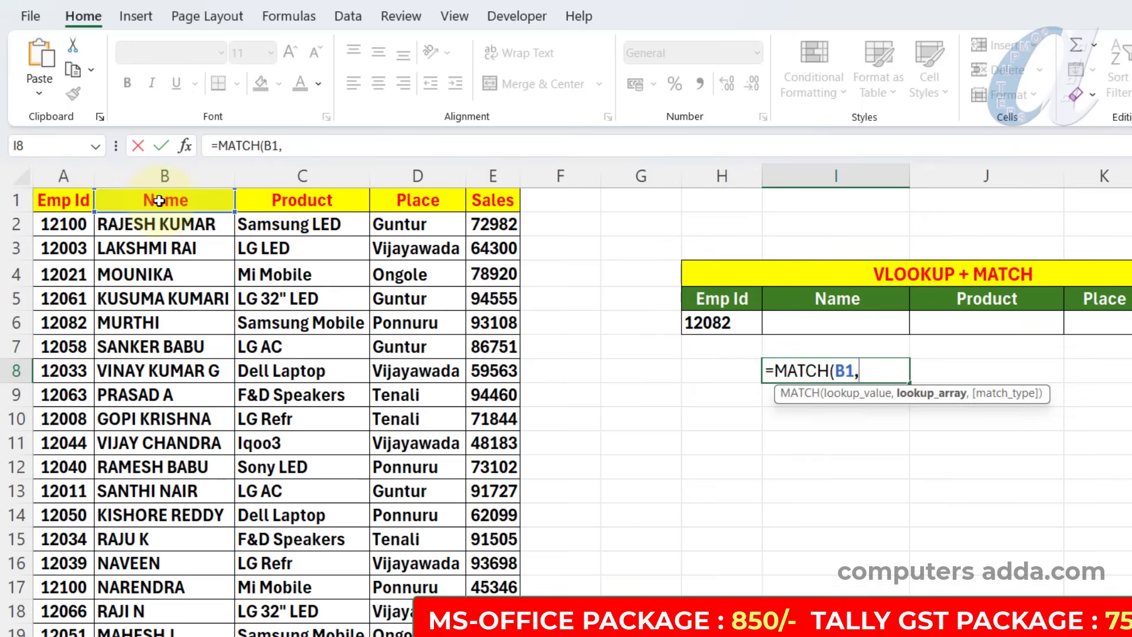
{"action": "left_click_drag", "start_coordinate": [59, 199], "coordinate": [483, 202]}
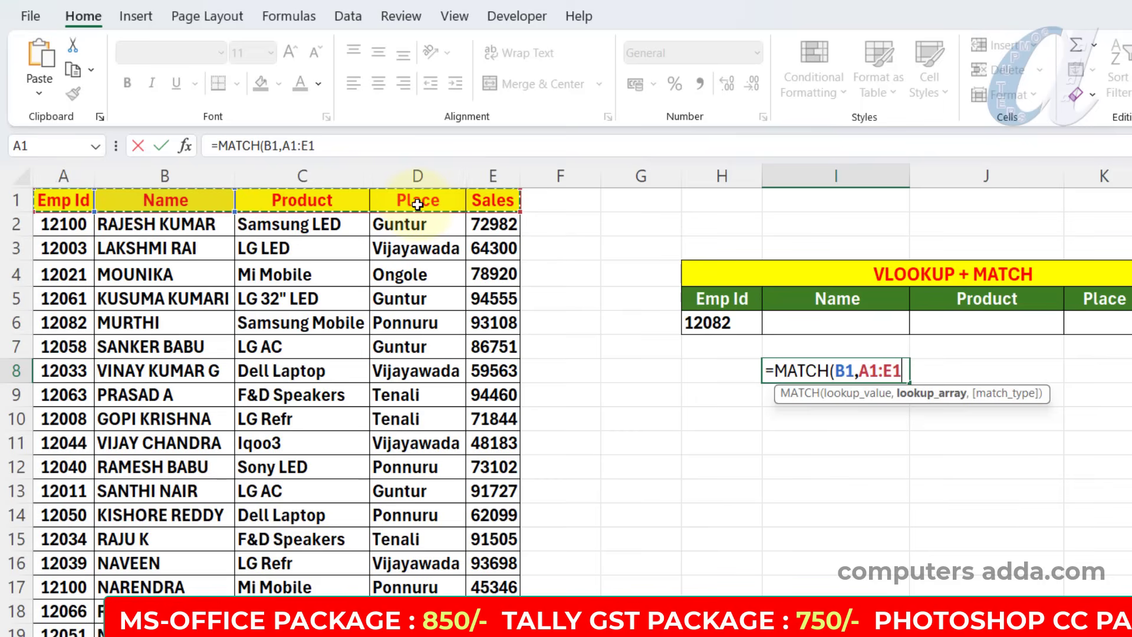
{"action": "type", "text": ","}
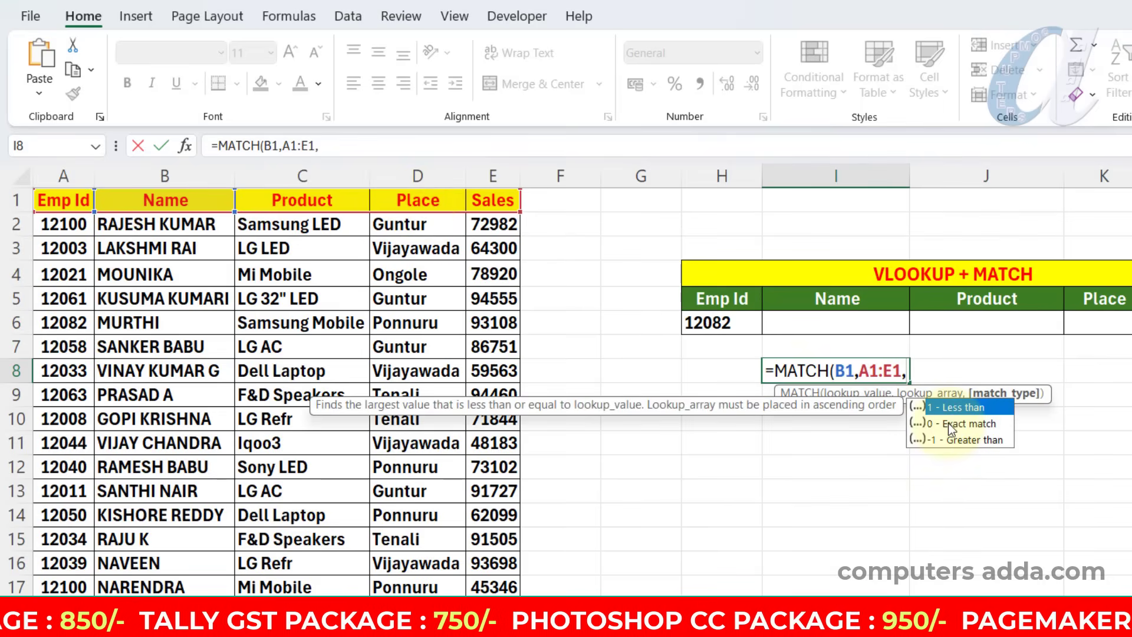
{"action": "type", "text": "0"}
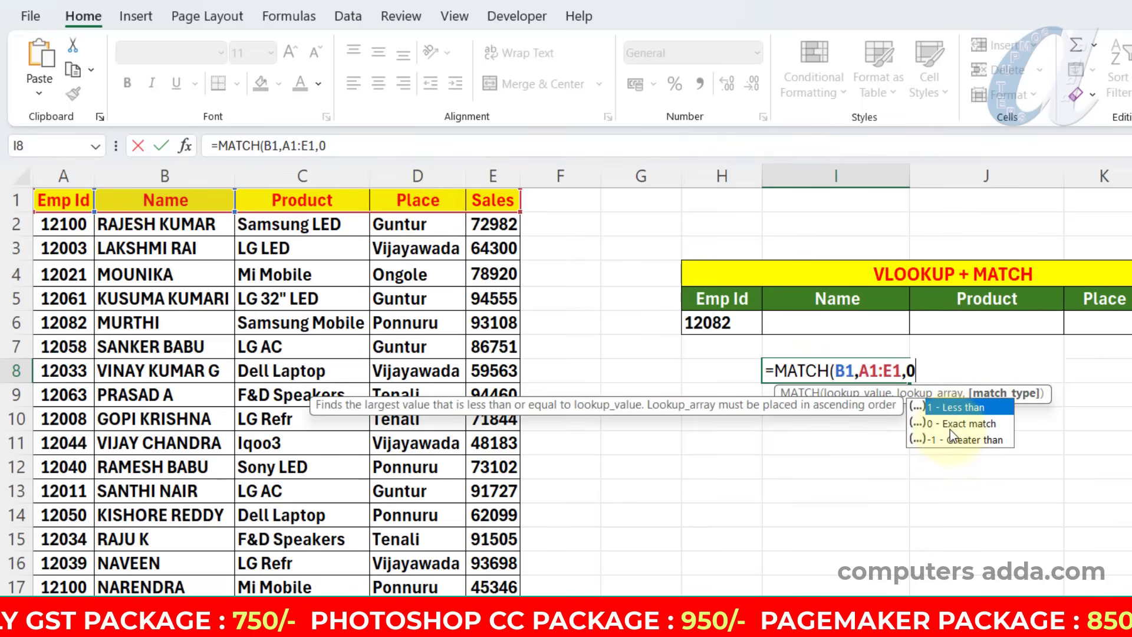
{"action": "type", "text": ")"}
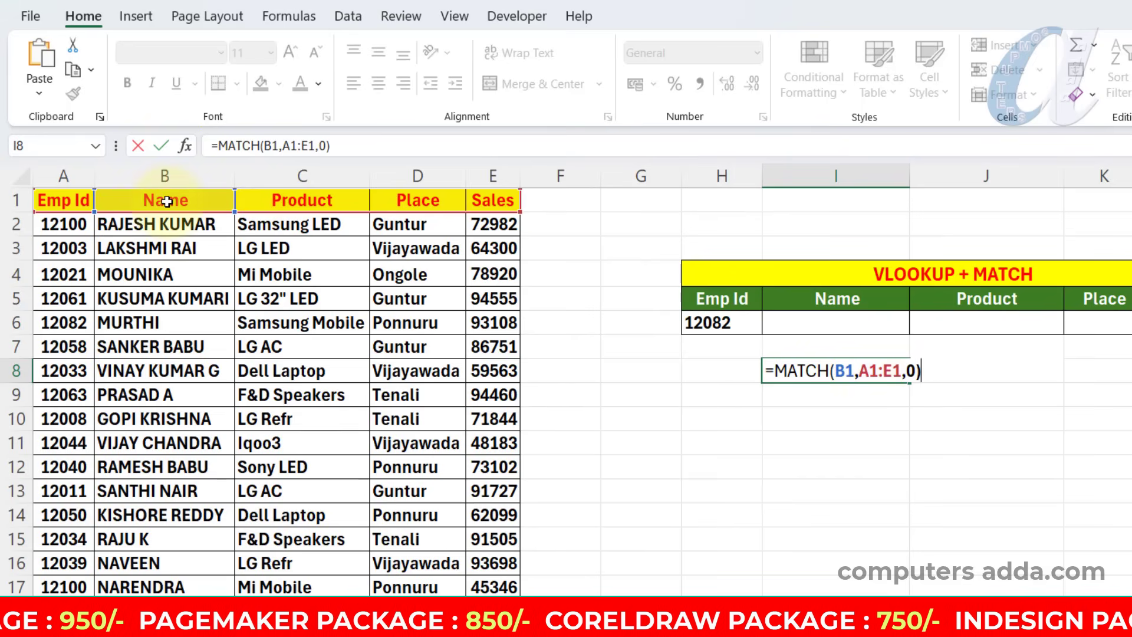
{"action": "key", "text": "Return"}
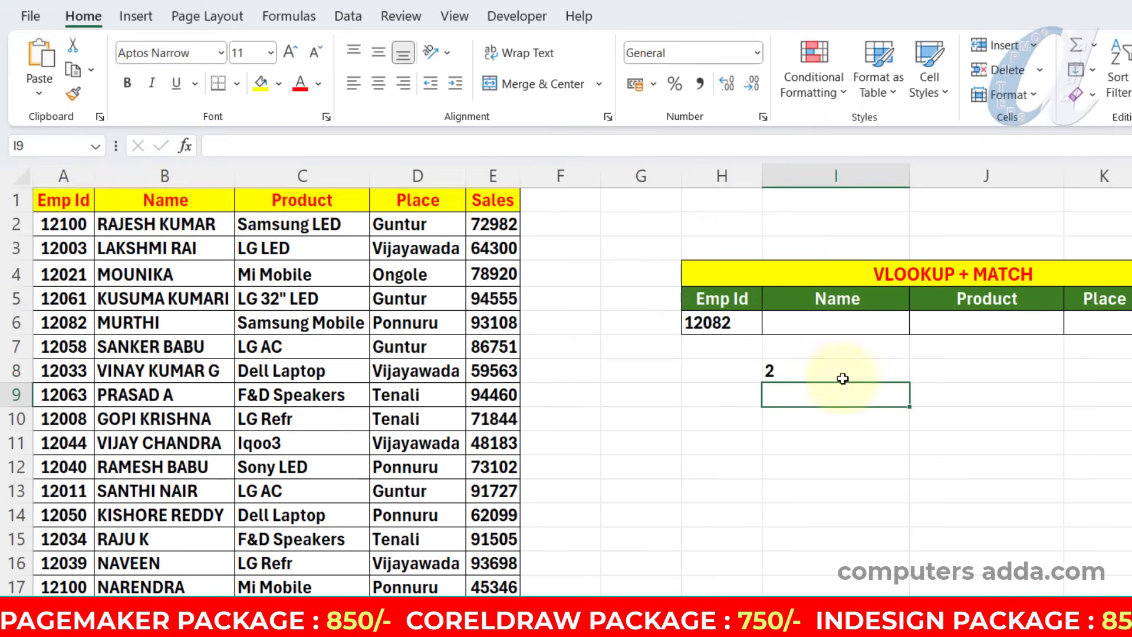
Make the lookup array in the I8 MATCH formula absolute as $A$1:$E$1 and fill the formula across to L8
{"action": "left_click", "coordinate": [787, 369]}
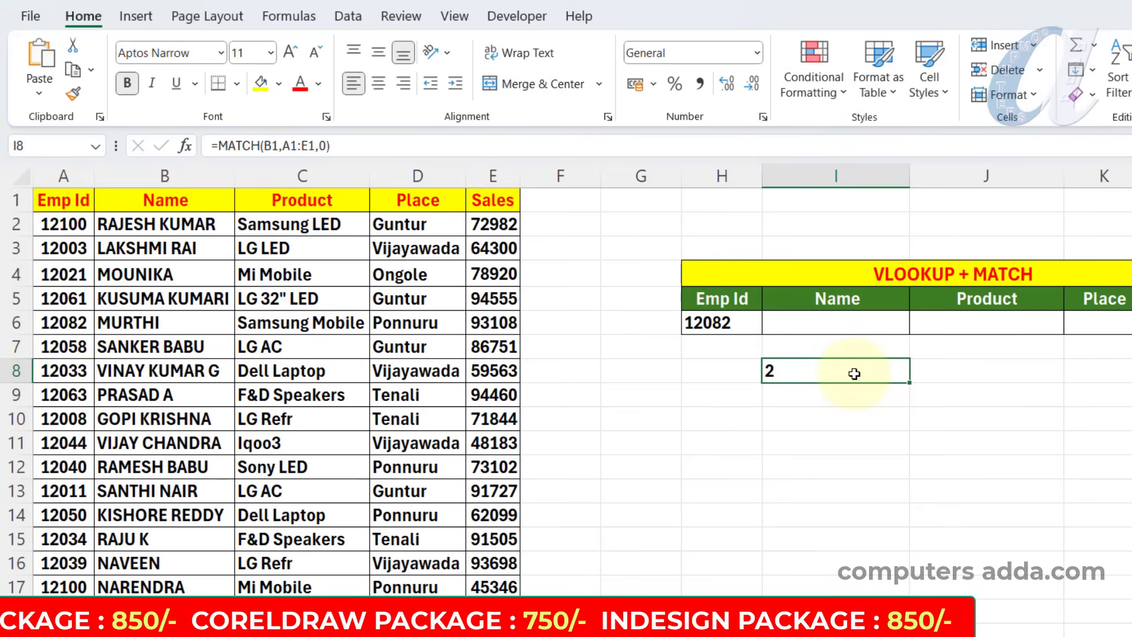
{"action": "double_click", "coordinate": [801, 369]}
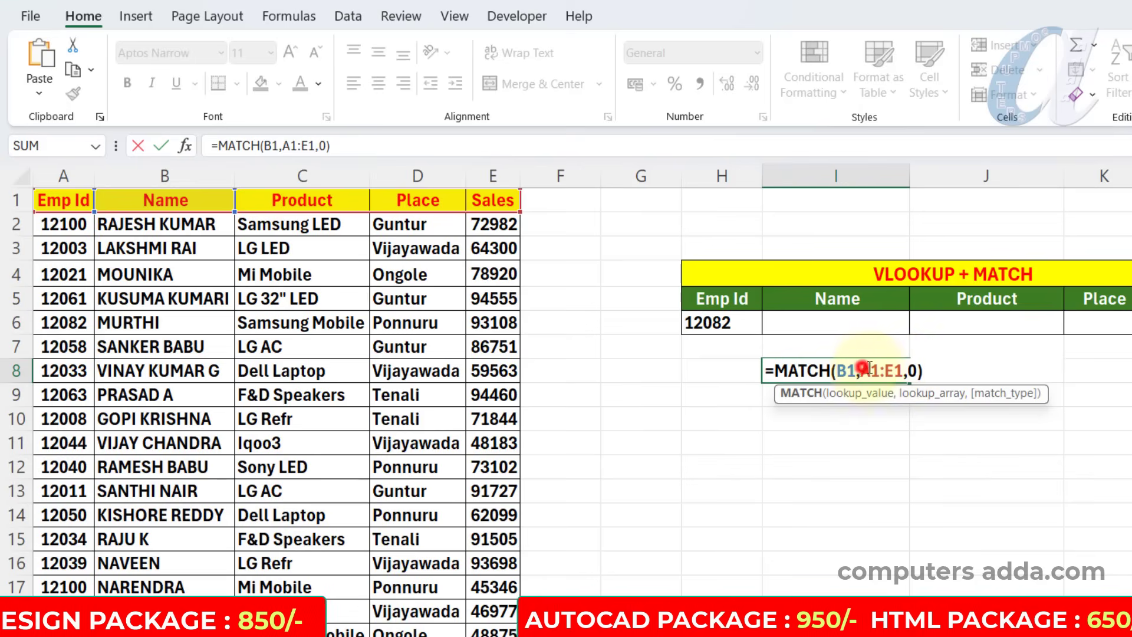
{"action": "left_click_drag", "start_coordinate": [862, 370], "coordinate": [903, 371]}
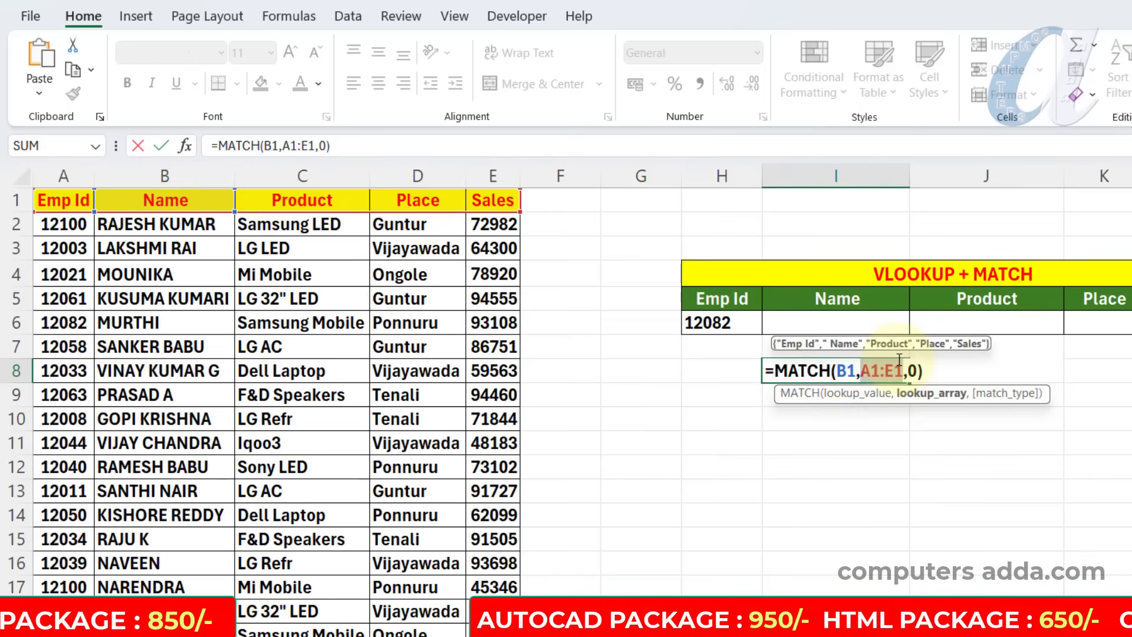
{"action": "key", "text": "F4"}
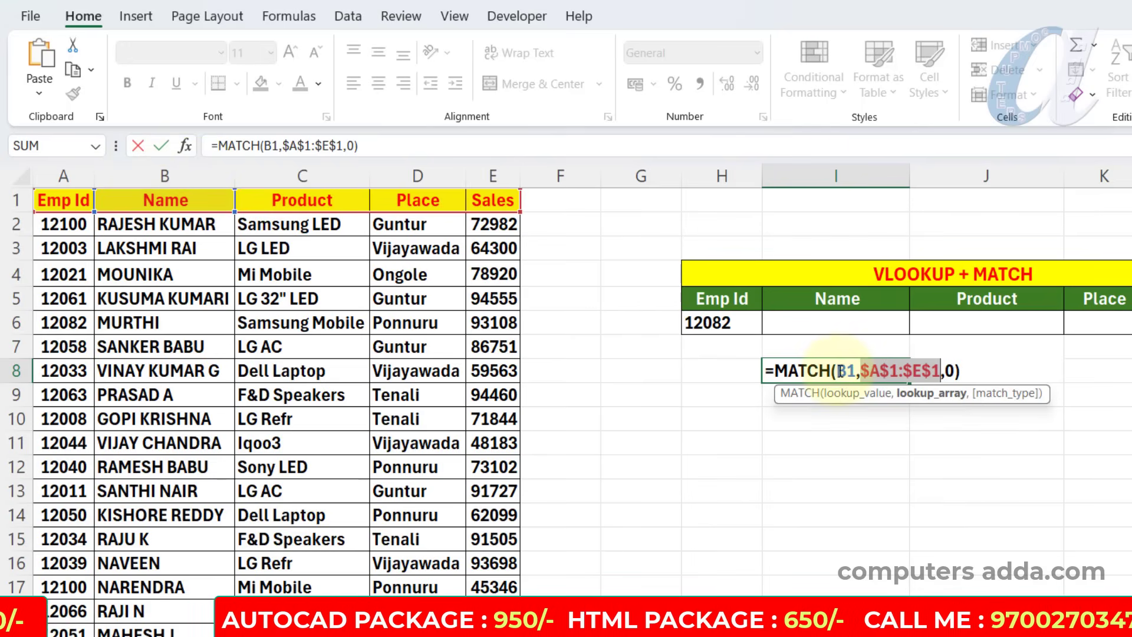
{"action": "key", "text": "Return"}
{"action": "left_click", "coordinate": [866, 371]}
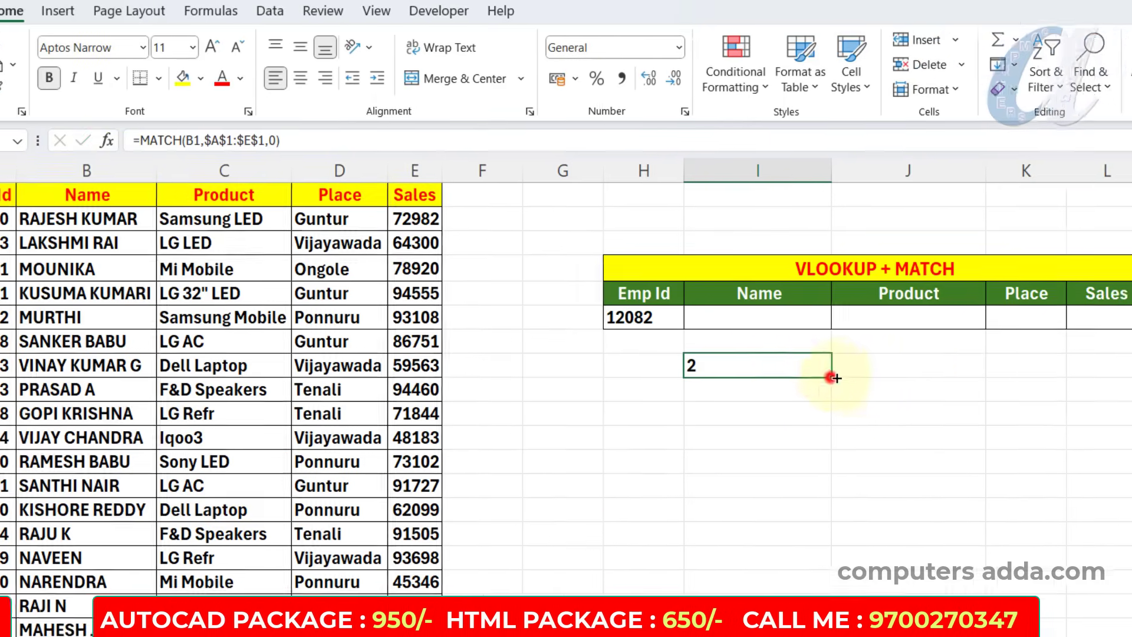
{"action": "left_click_drag", "start_coordinate": [832, 378], "coordinate": [1131, 378]}
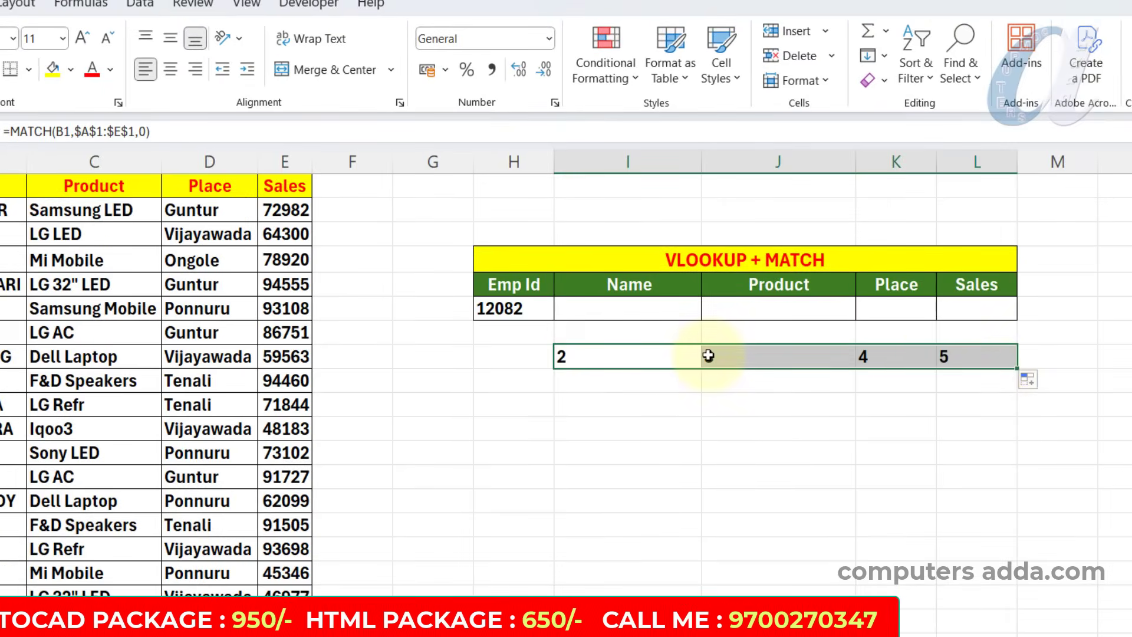
Examine the MATCH formulas in I8:L8, checking which header each one looks up and its arguments
{"action": "left_click", "coordinate": [763, 355]}
{"action": "left_click", "coordinate": [866, 355]}
{"action": "left_click", "coordinate": [978, 355]}
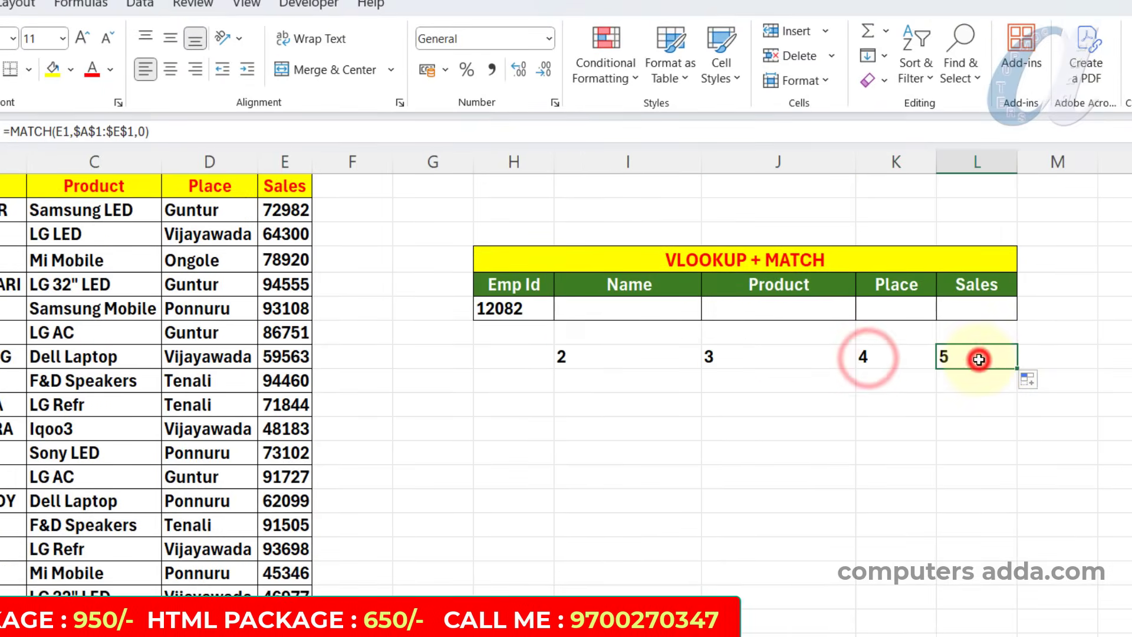
{"action": "left_click", "coordinate": [771, 356]}
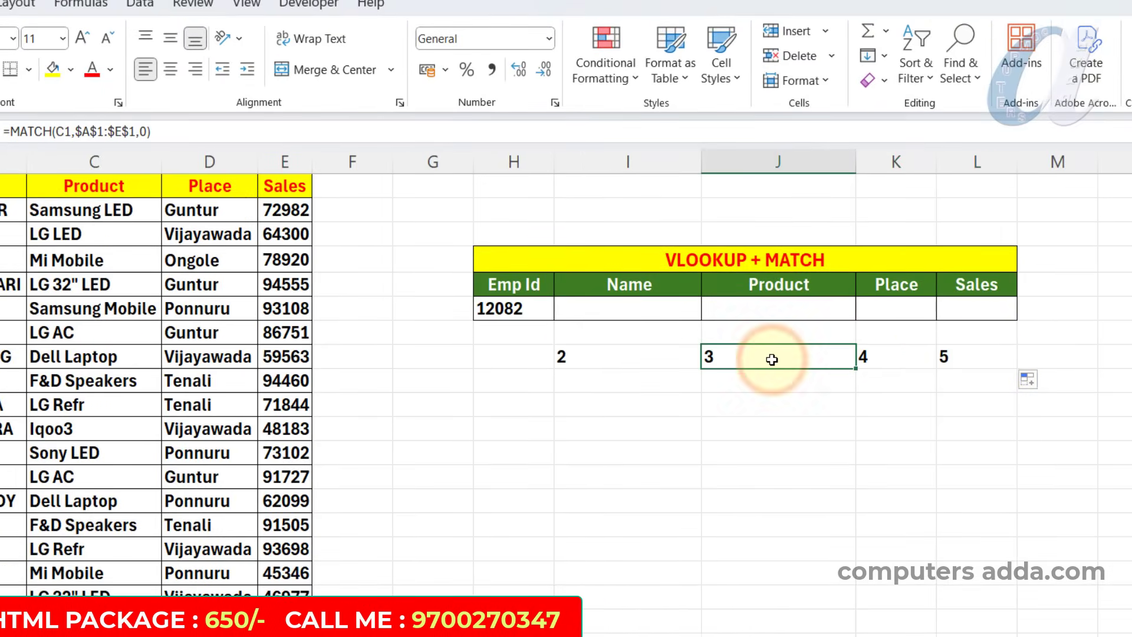
{"action": "left_click", "coordinate": [902, 358]}
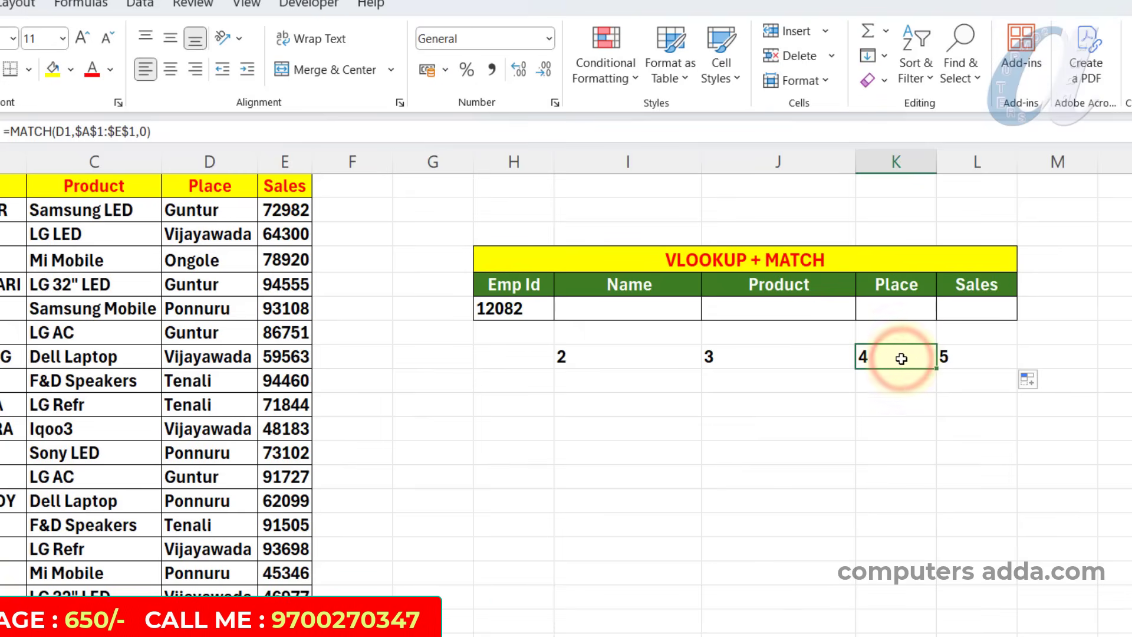
{"action": "left_click", "coordinate": [991, 349]}
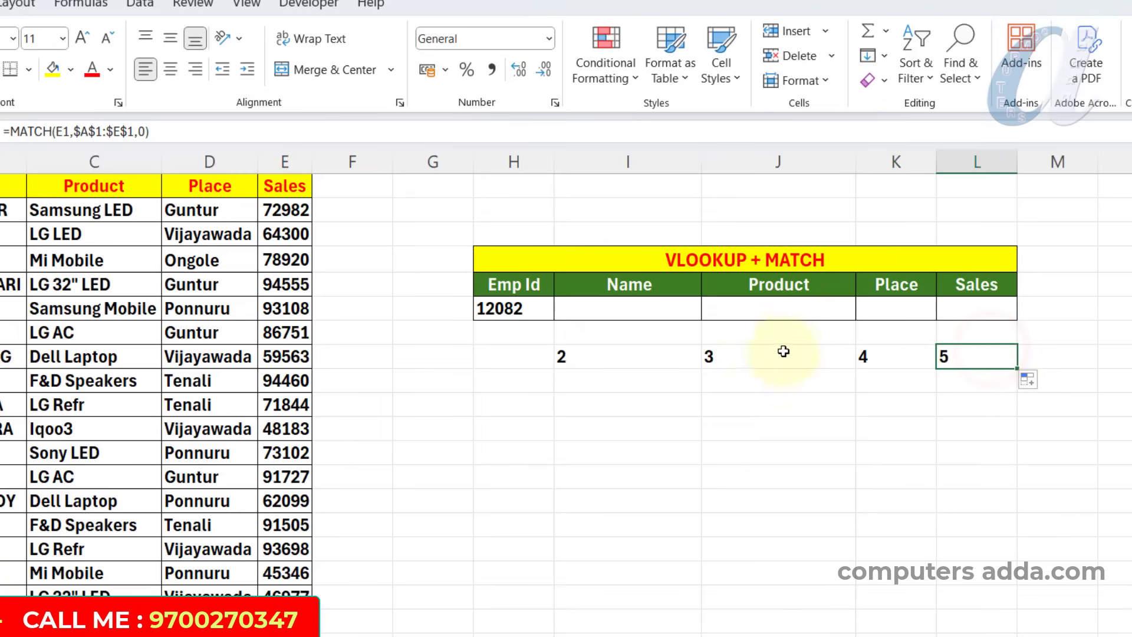
{"action": "left_click_drag", "start_coordinate": [597, 354], "coordinate": [986, 359]}
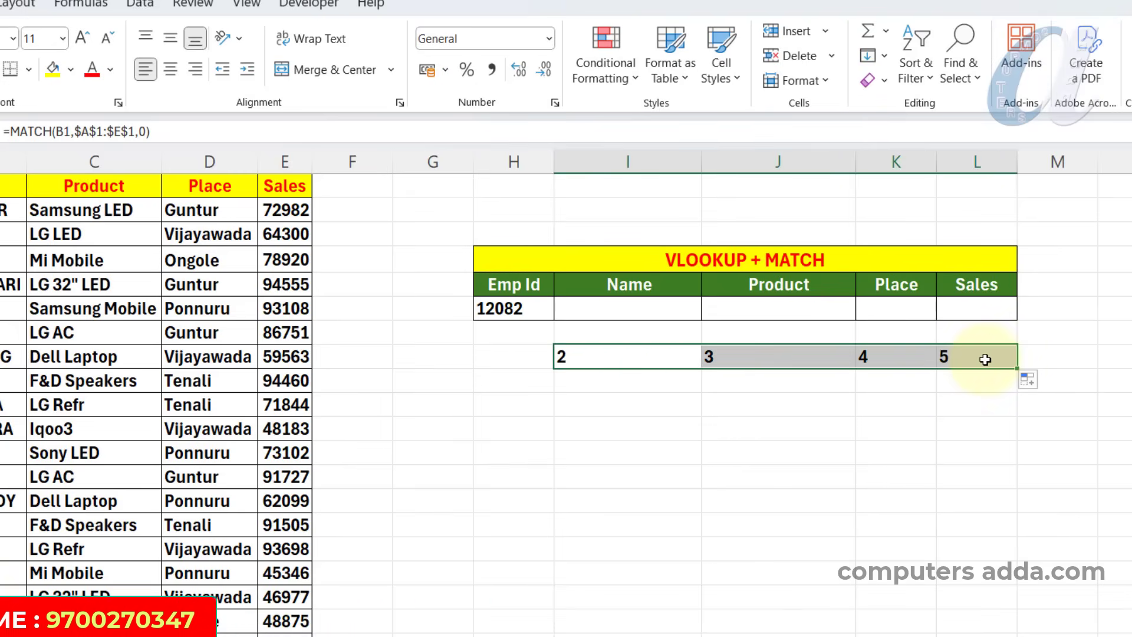
{"action": "double_click", "coordinate": [615, 357]}
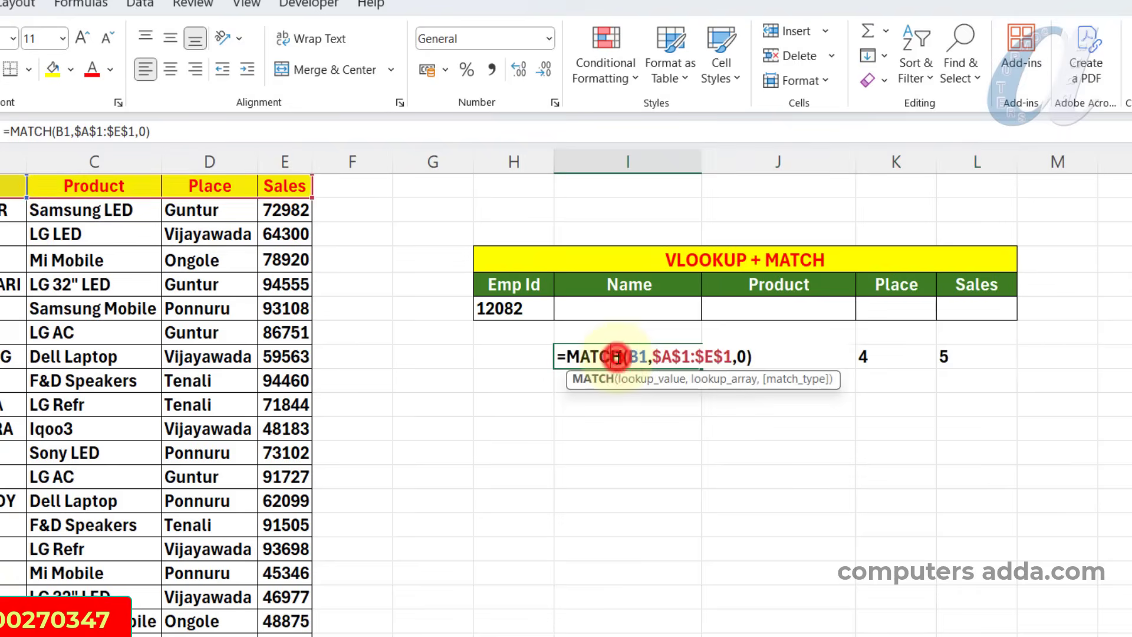
{"action": "left_click", "coordinate": [741, 357]}
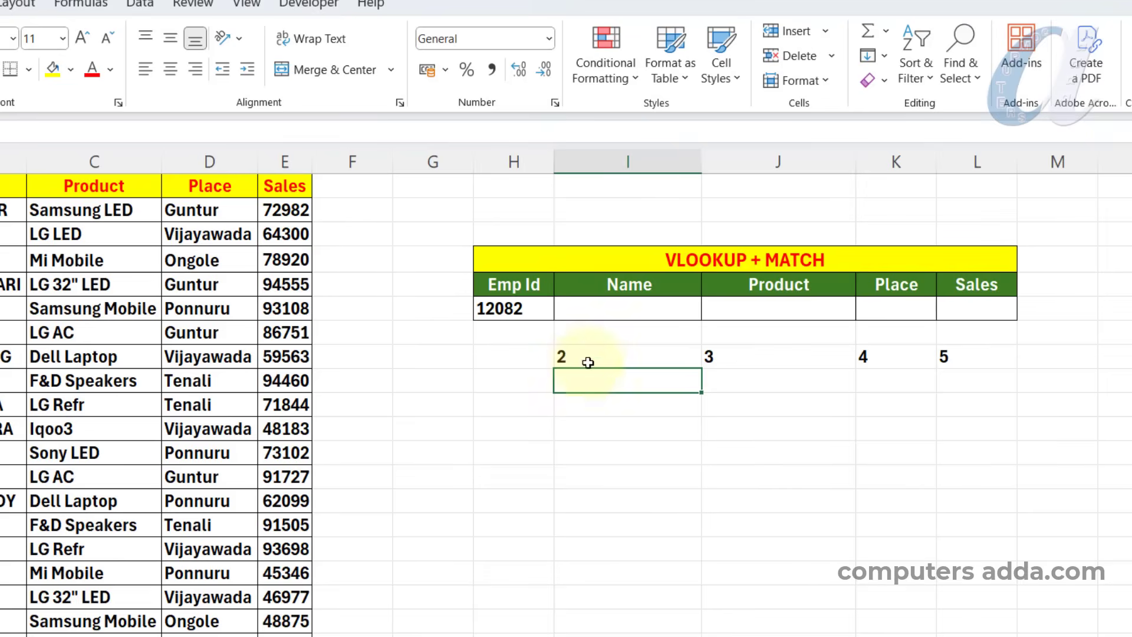
In the Name cell I6, start a VLOOKUP formula with H6 as the lookup value and columns A:E as the table array
{"action": "left_click", "coordinate": [585, 302]}
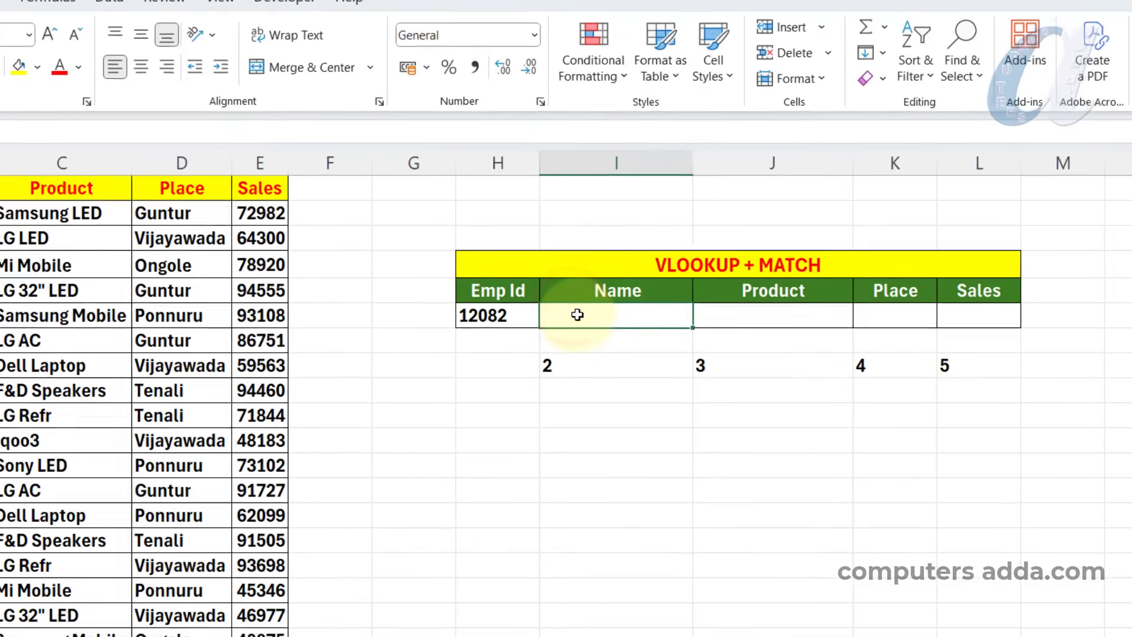
{"action": "type", "text": "=vlo"}
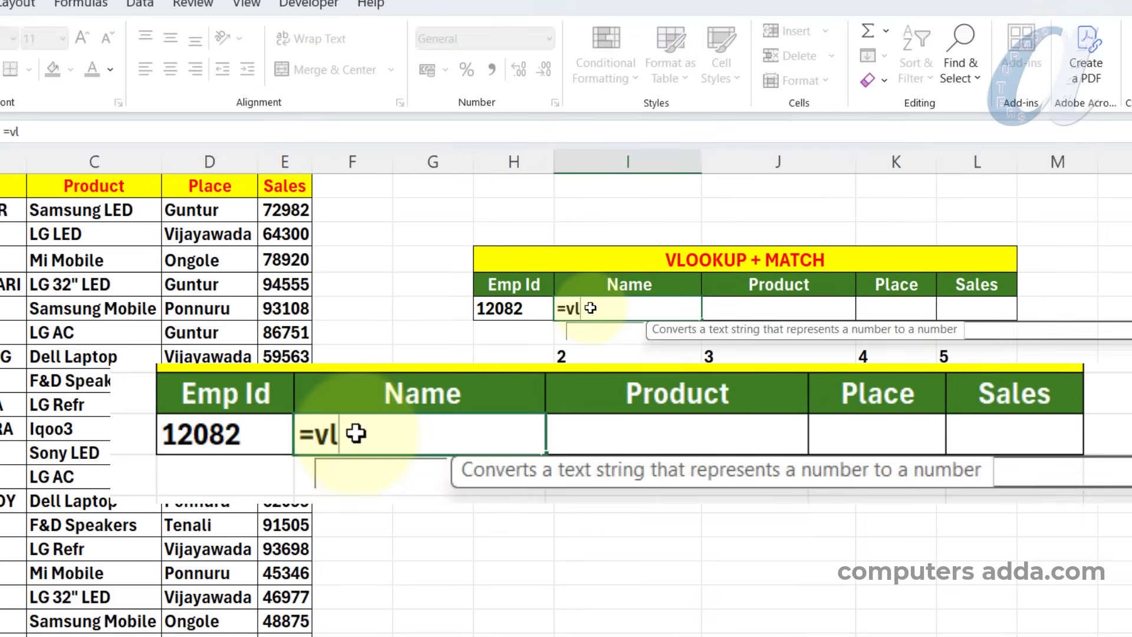
{"action": "key", "text": "Tab"}
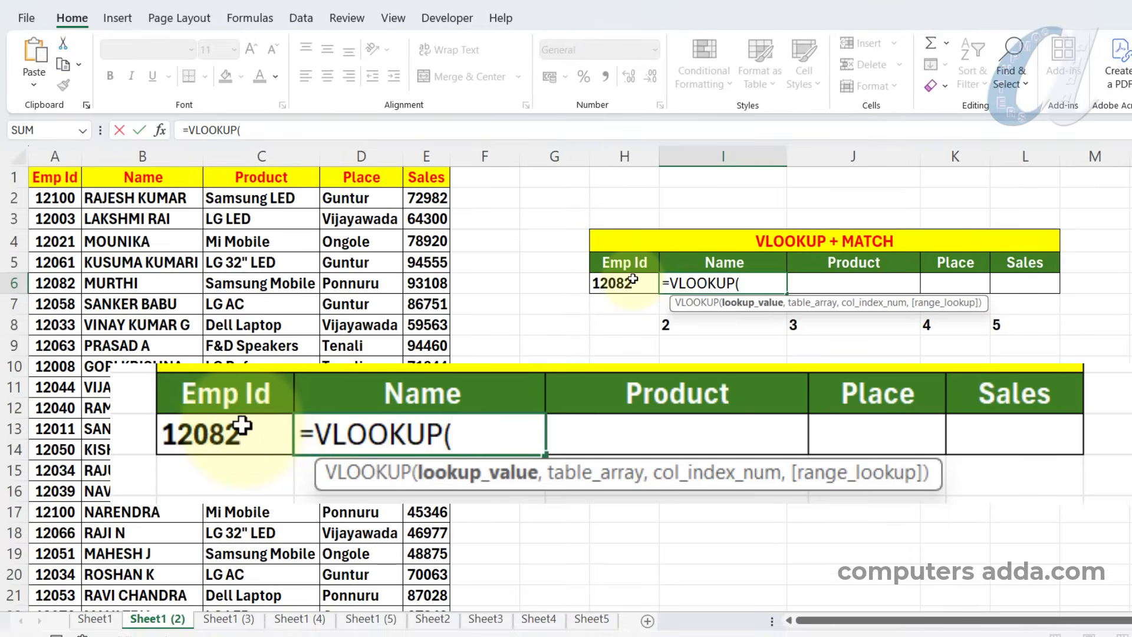
{"action": "left_click", "coordinate": [633, 281]}
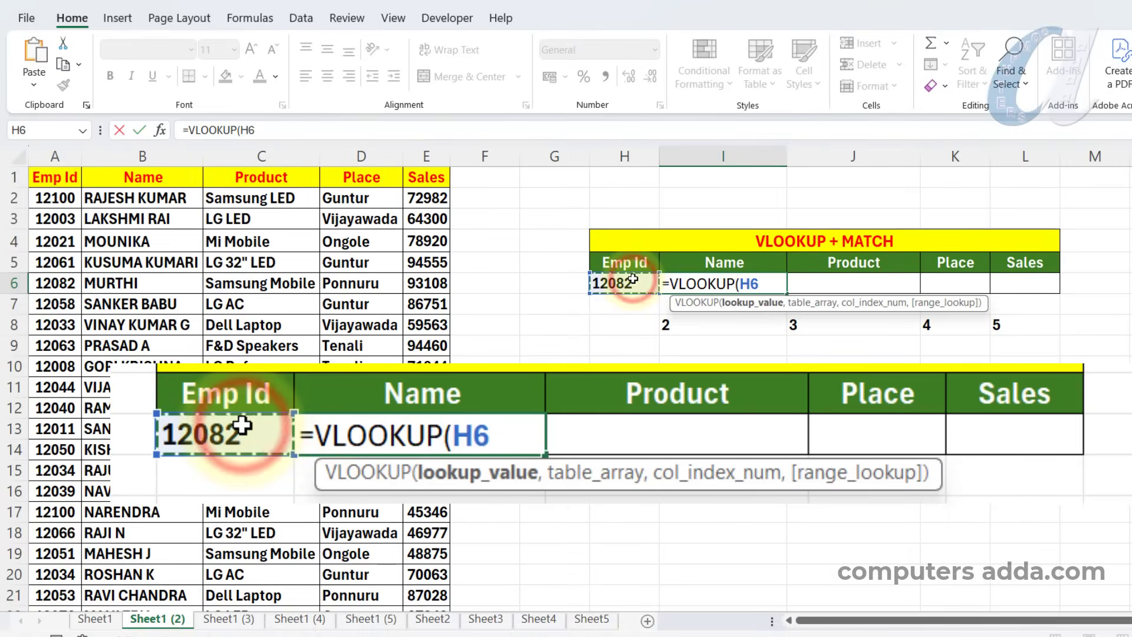
{"action": "type", "text": ","}
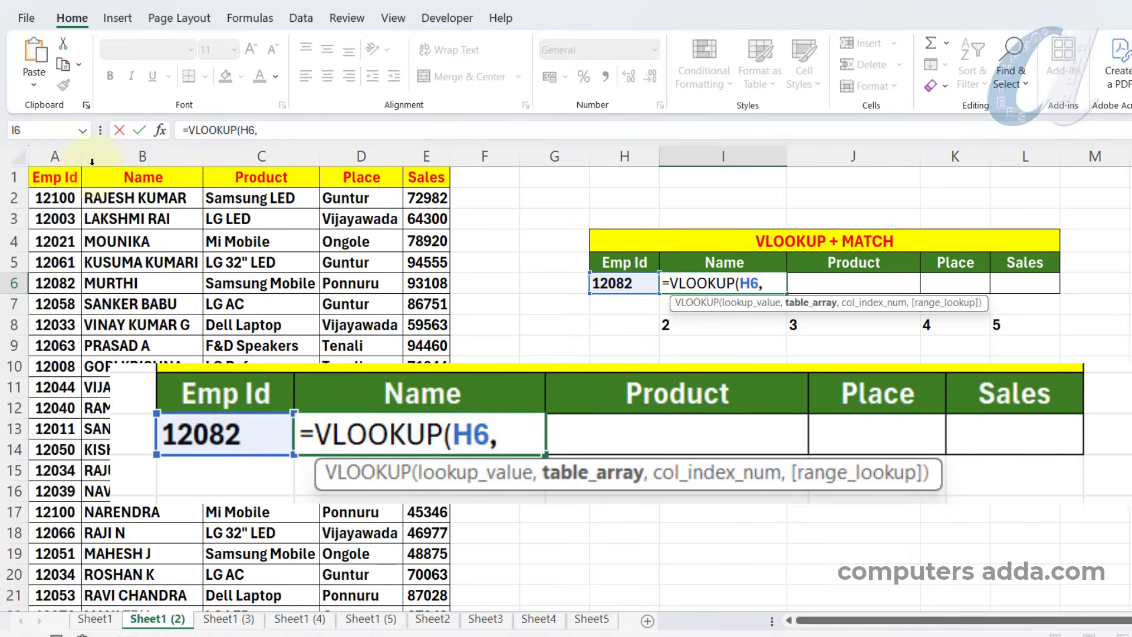
{"action": "left_click", "coordinate": [46, 158]}
{"action": "left_click_drag", "start_coordinate": [69, 158], "coordinate": [431, 165]}
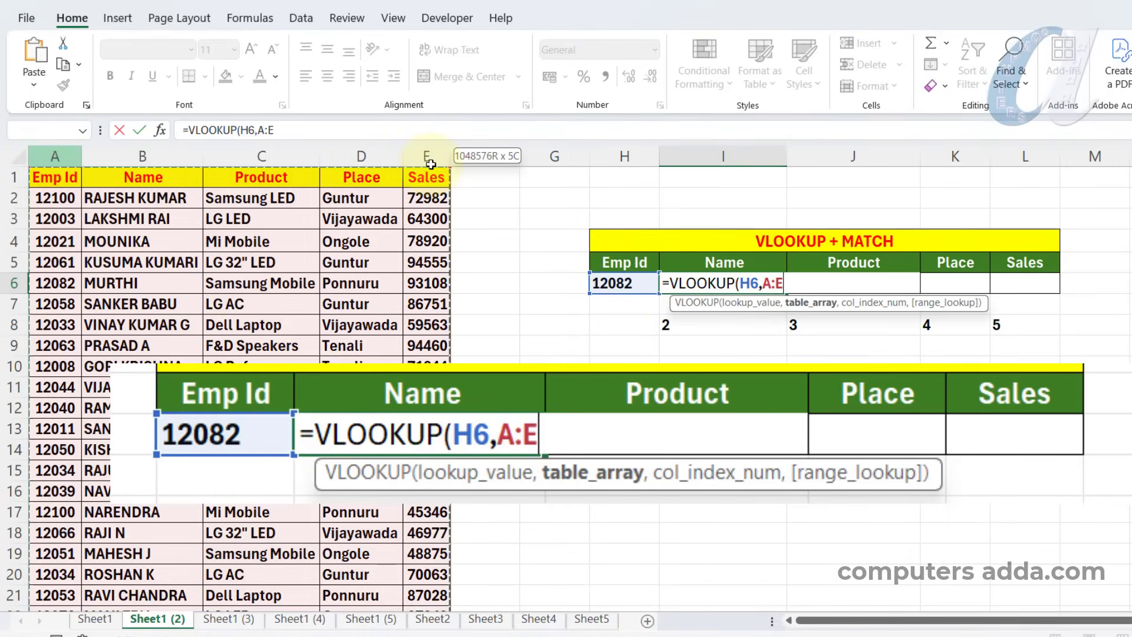
Make the lookup value and table array in the I6 VLOOKUP formula absolute as $H$6 and $A:$E
{"action": "double_click", "coordinate": [749, 284]}
{"action": "key", "text": "F4"}
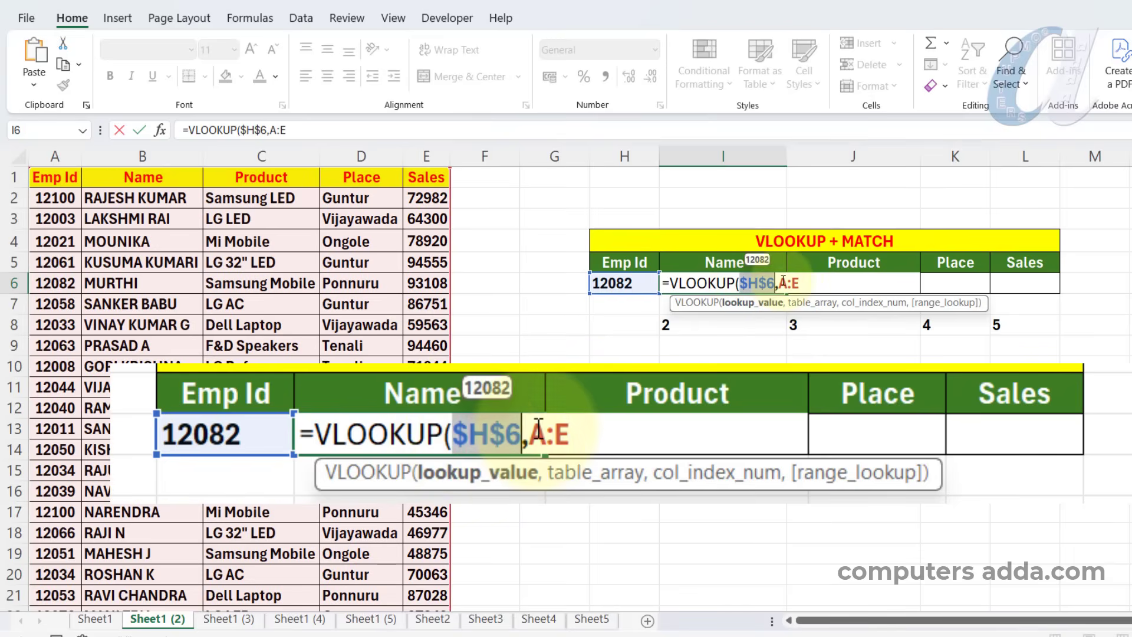
{"action": "left_click_drag", "start_coordinate": [779, 283], "coordinate": [802, 282]}
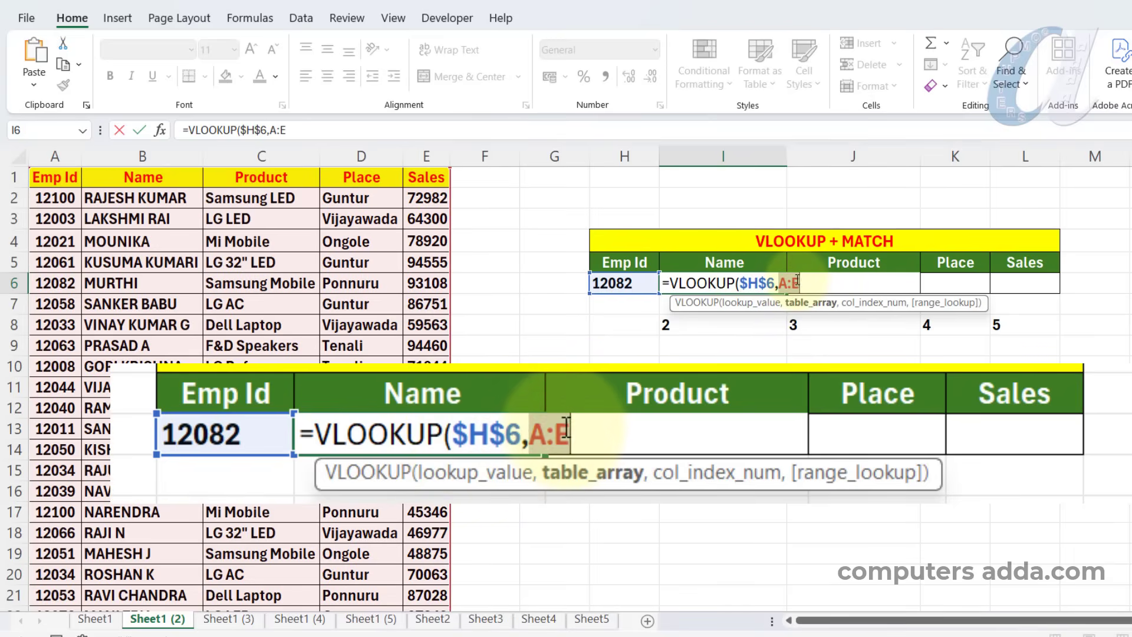
{"action": "key", "text": "F4"}
{"action": "left_click", "coordinate": [836, 286]}
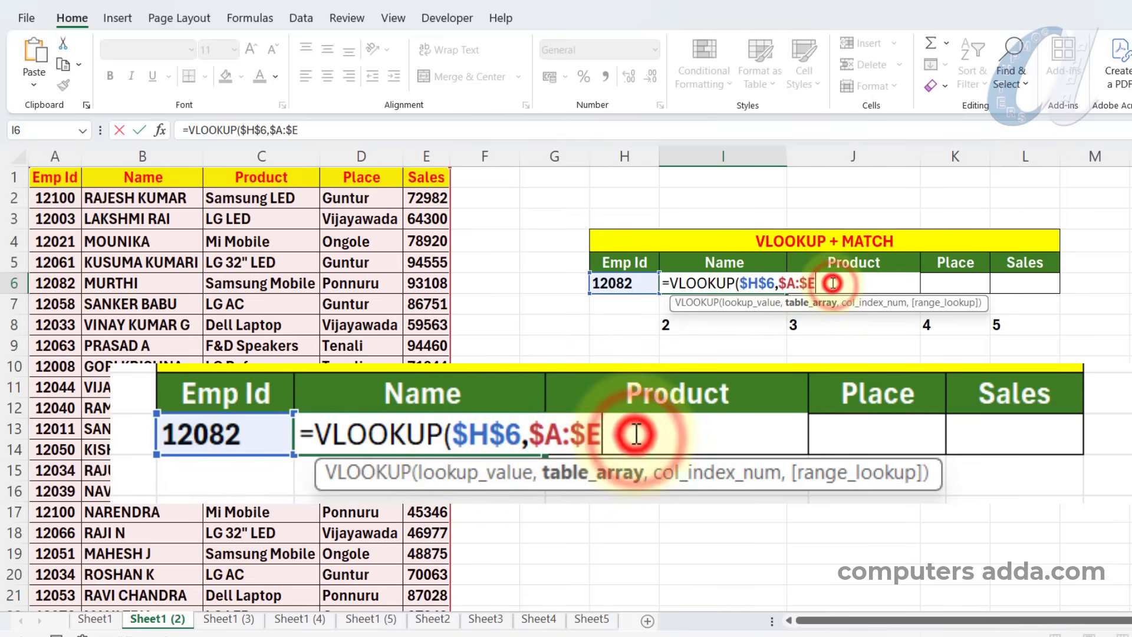
{"action": "type", "text": ","}
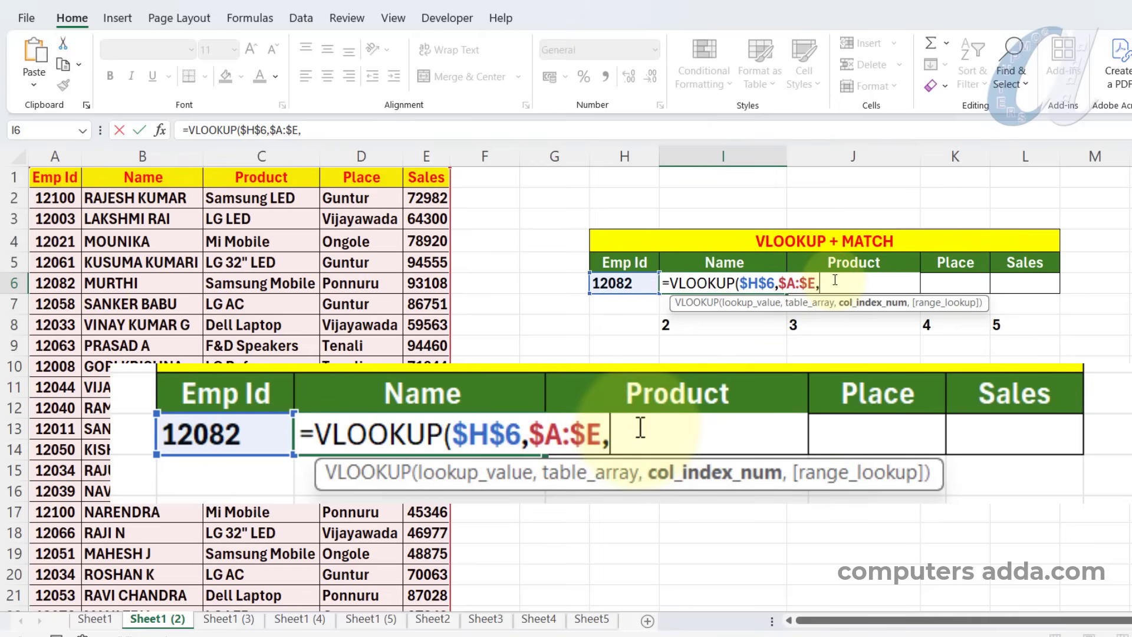
Nest MATCH(B1,$A$1:$E$1,0) as the column index number of the I6 VLOOKUP formula
{"action": "type", "text": "mat"}
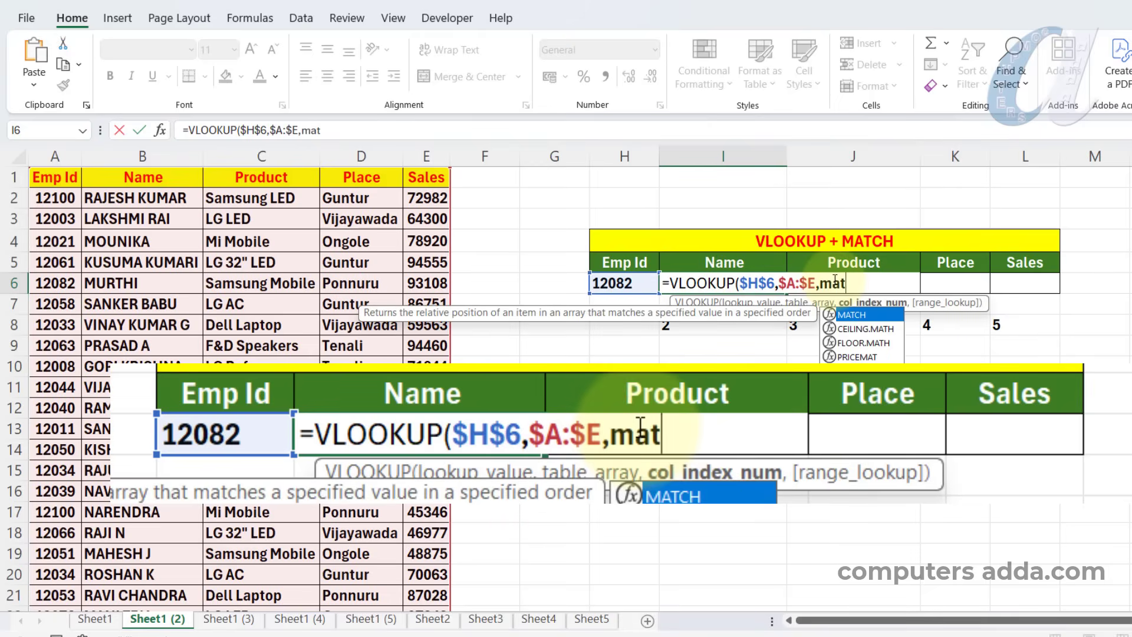
{"action": "key", "text": "Tab"}
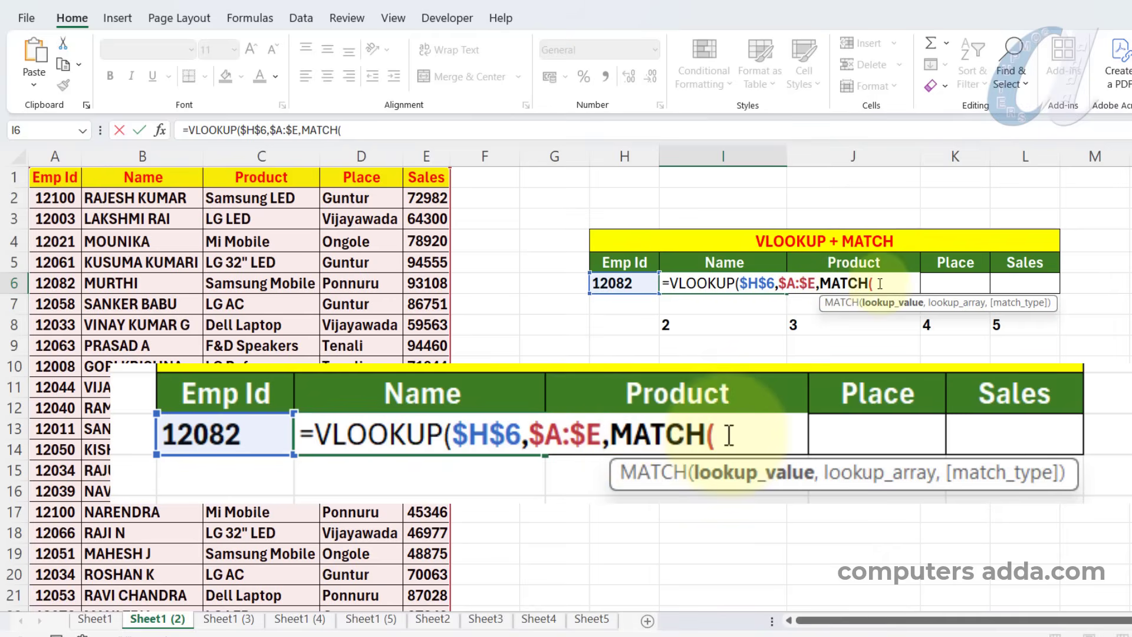
{"action": "left_click", "coordinate": [155, 178]}
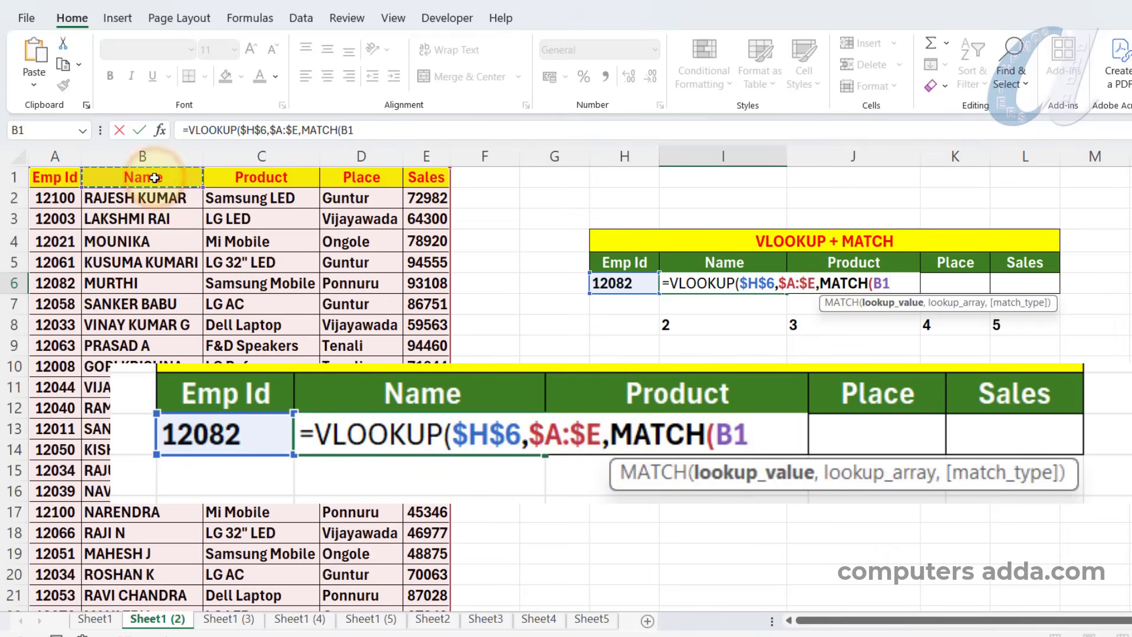
{"action": "type", "text": ","}
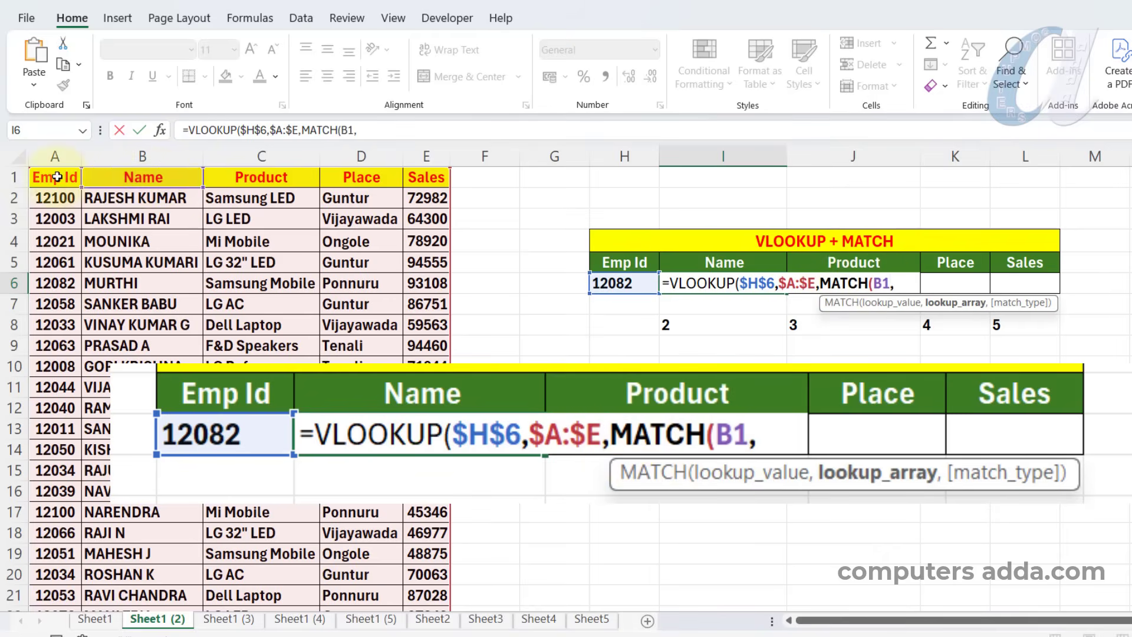
{"action": "left_click_drag", "start_coordinate": [39, 179], "coordinate": [426, 178]}
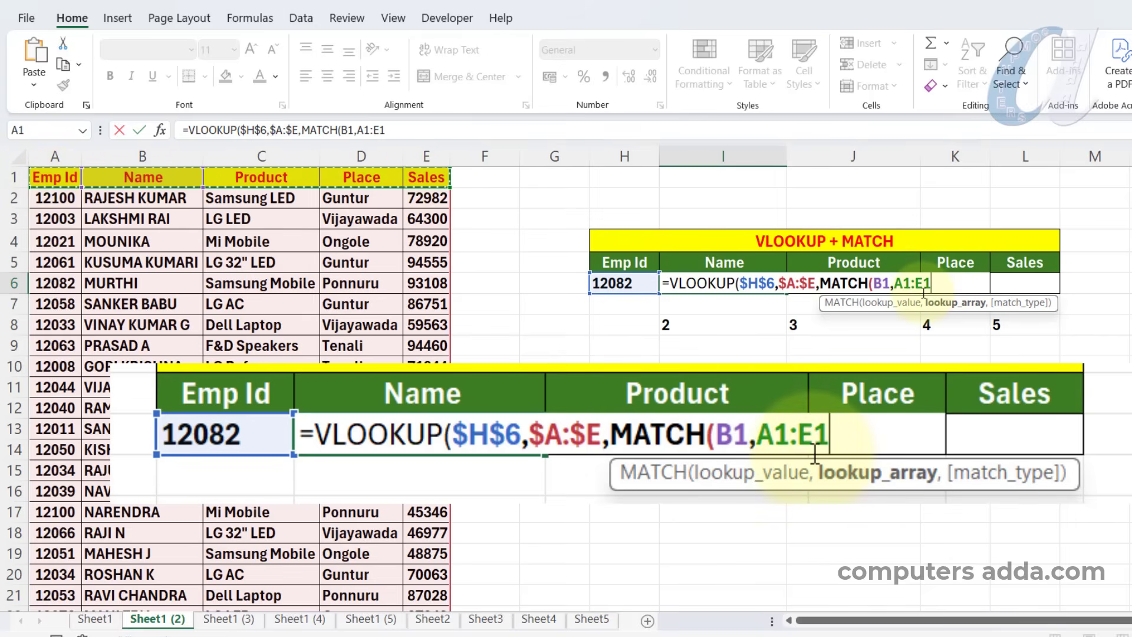
{"action": "key", "text": "F4"}
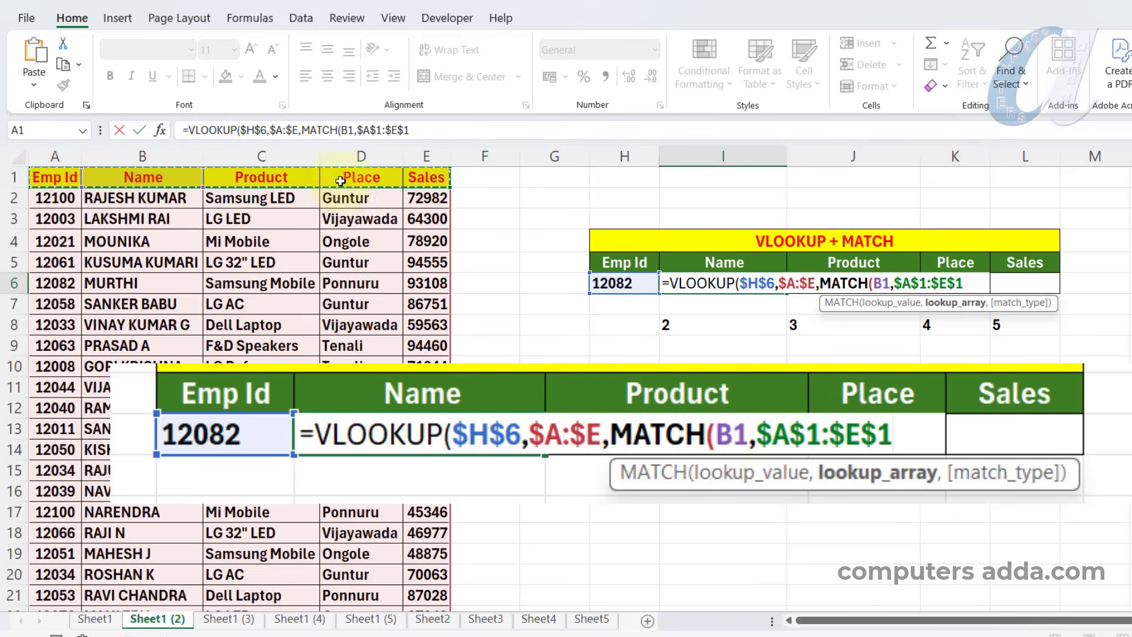
{"action": "type", "text": ","}
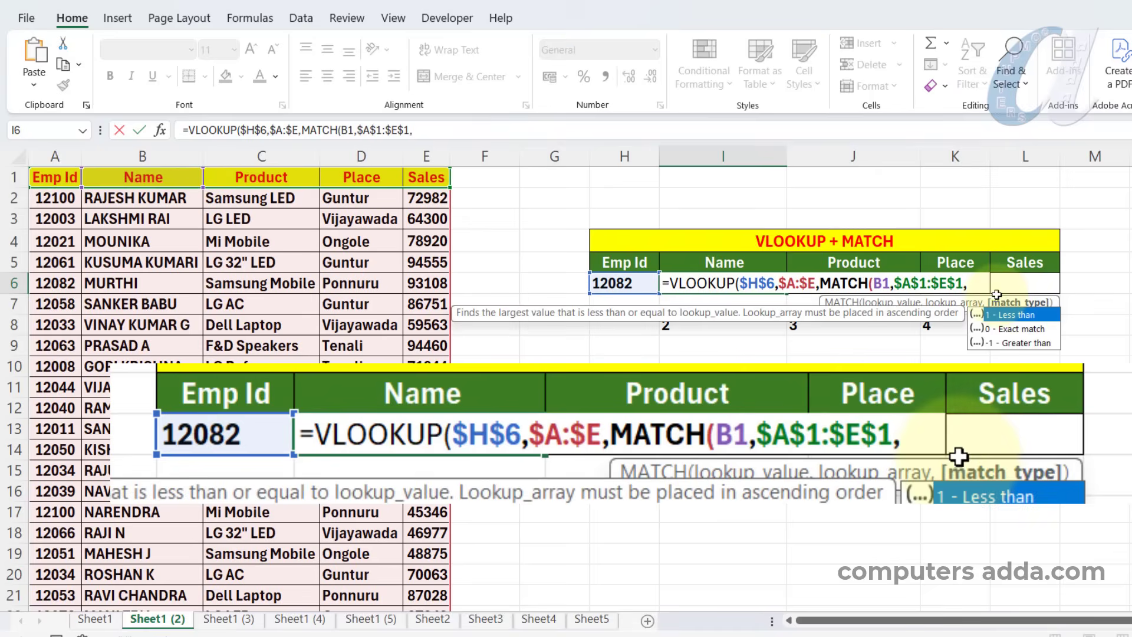
{"action": "type", "text": "0"}
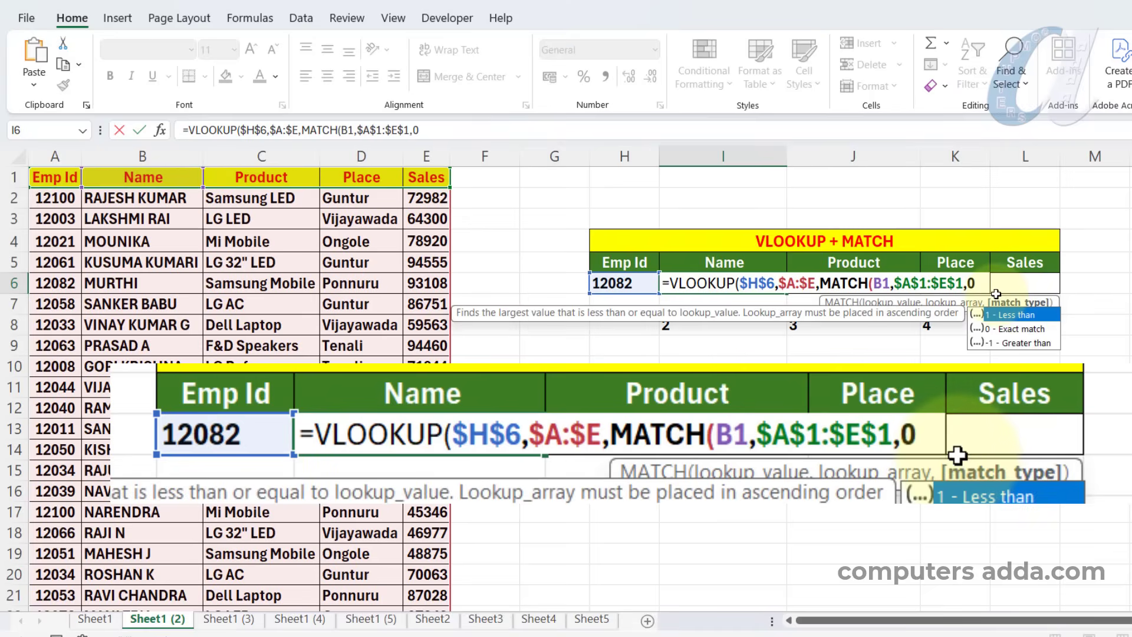
{"action": "type", "text": "),"}
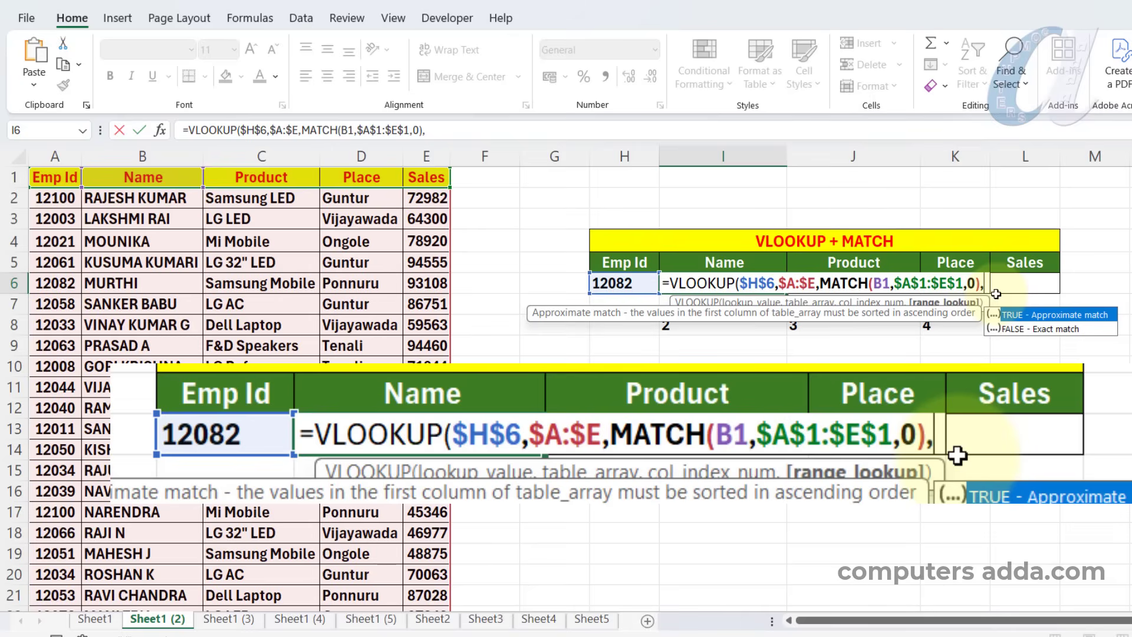
Finish the I6 VLOOKUP formula with range lookup 0 for an exact match and enter it
{"action": "type", "text": "0"}
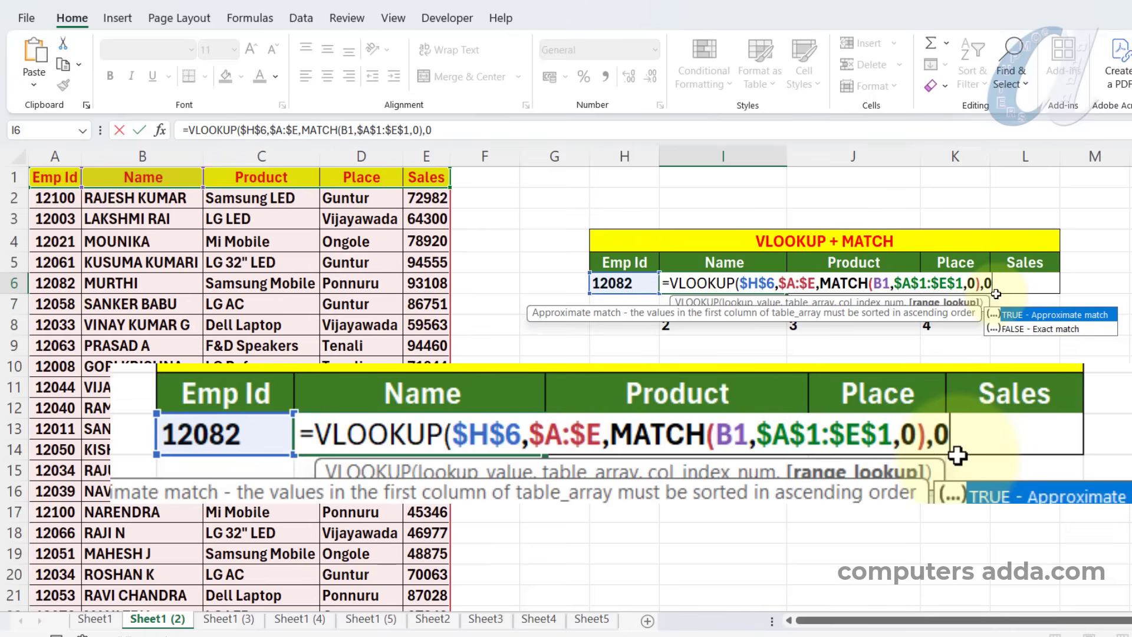
{"action": "type", "text": ")"}
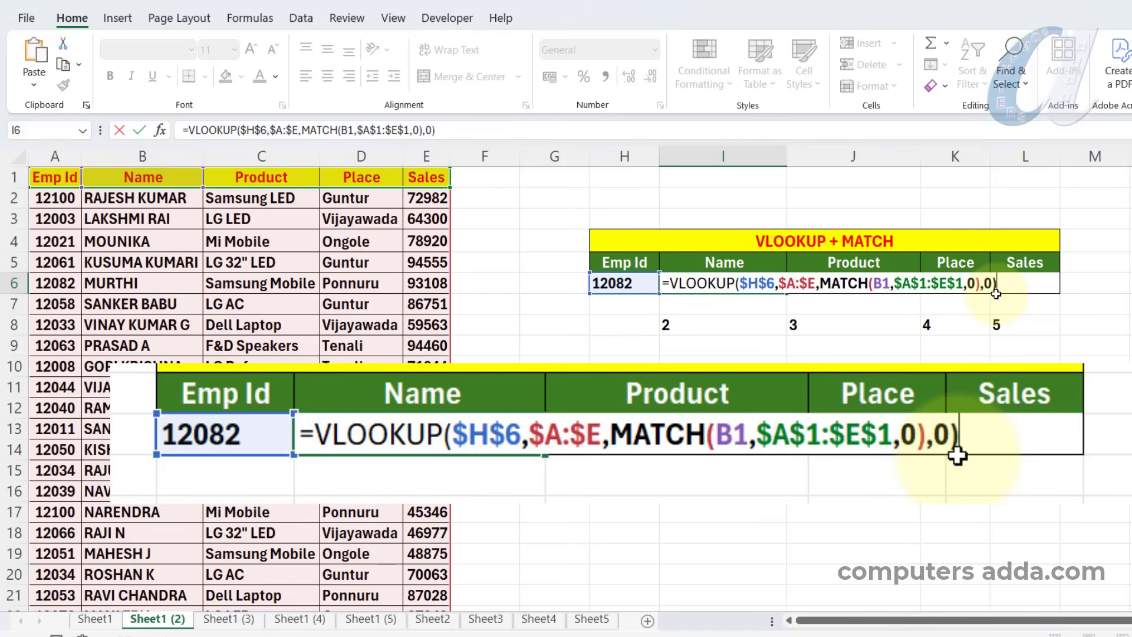
{"action": "key", "text": "Return"}
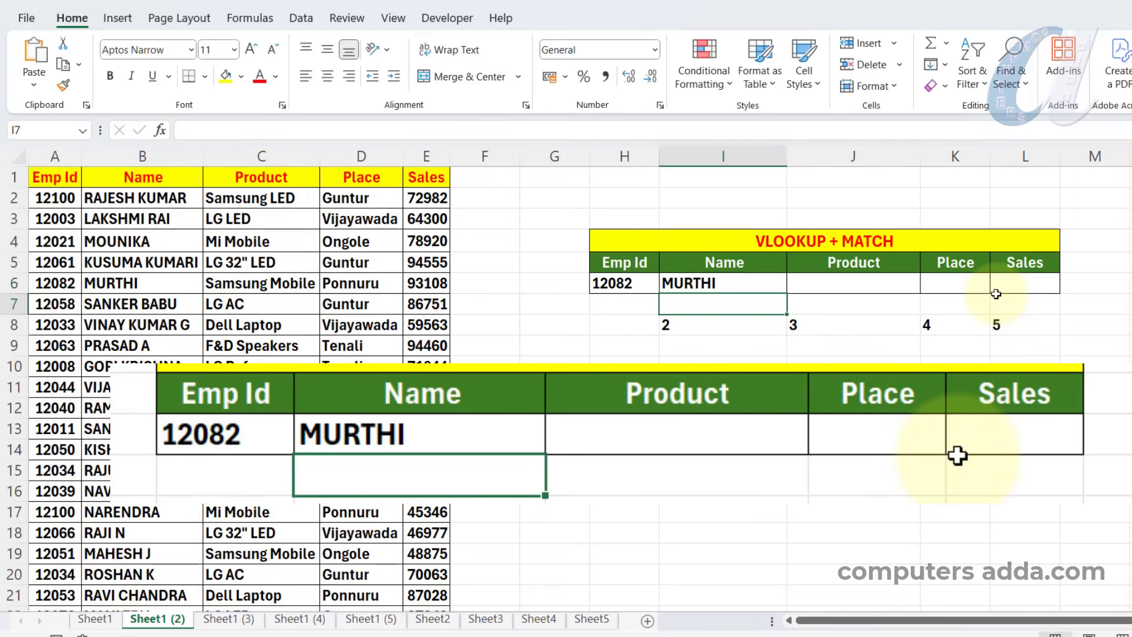
Replace the employee ID in H6 with the one from data row 9 and fill the I6 formula across to L6
{"action": "left_click", "coordinate": [599, 285]}
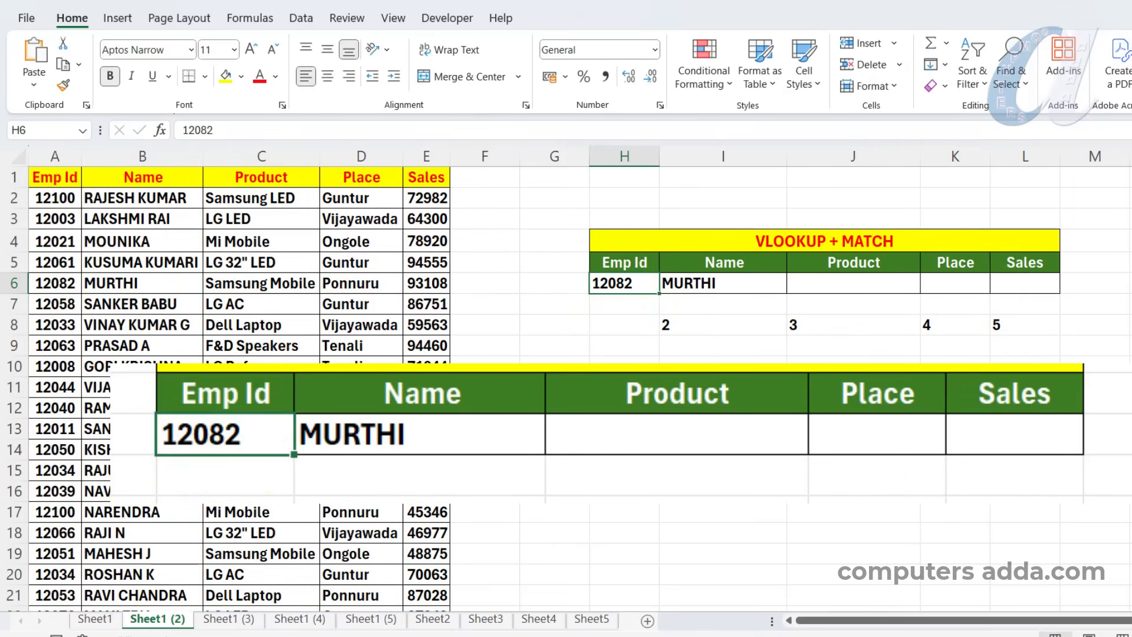
{"action": "type", "text": "12"}
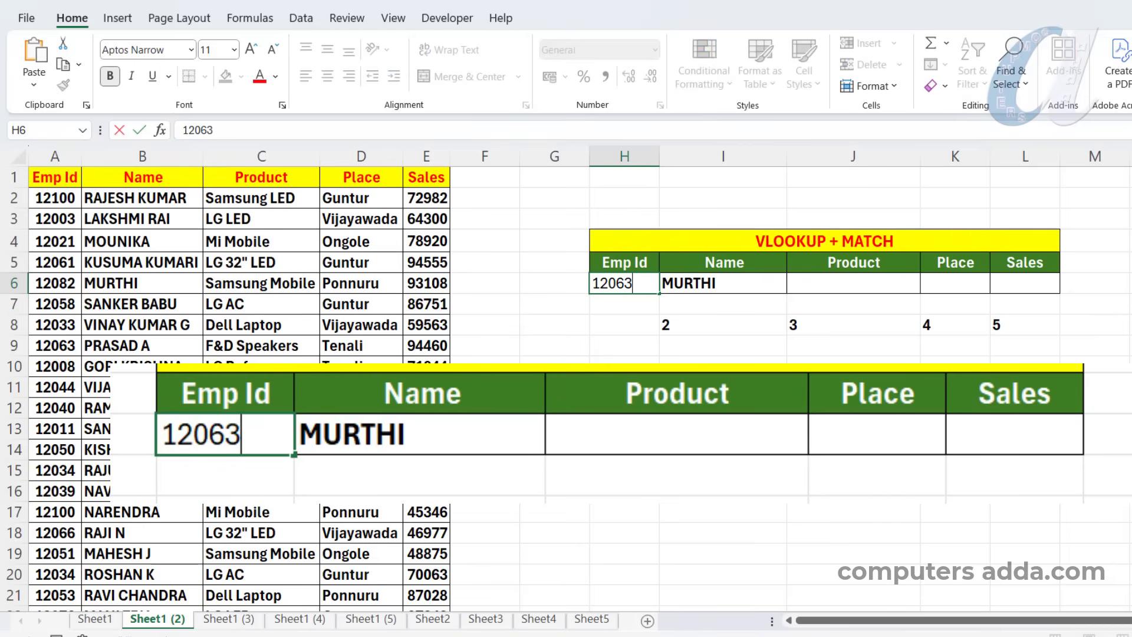
{"action": "type", "text": "063"}
{"action": "key", "text": "Return"}
{"action": "left_click", "coordinate": [724, 283]}
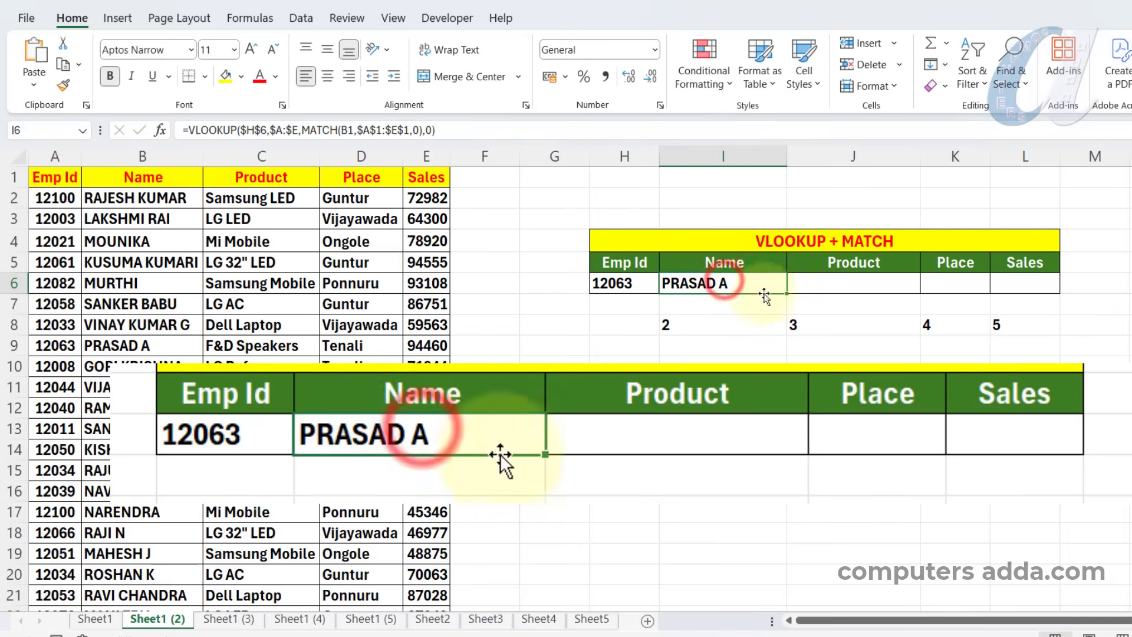
{"action": "left_click_drag", "start_coordinate": [787, 293], "coordinate": [1026, 294]}
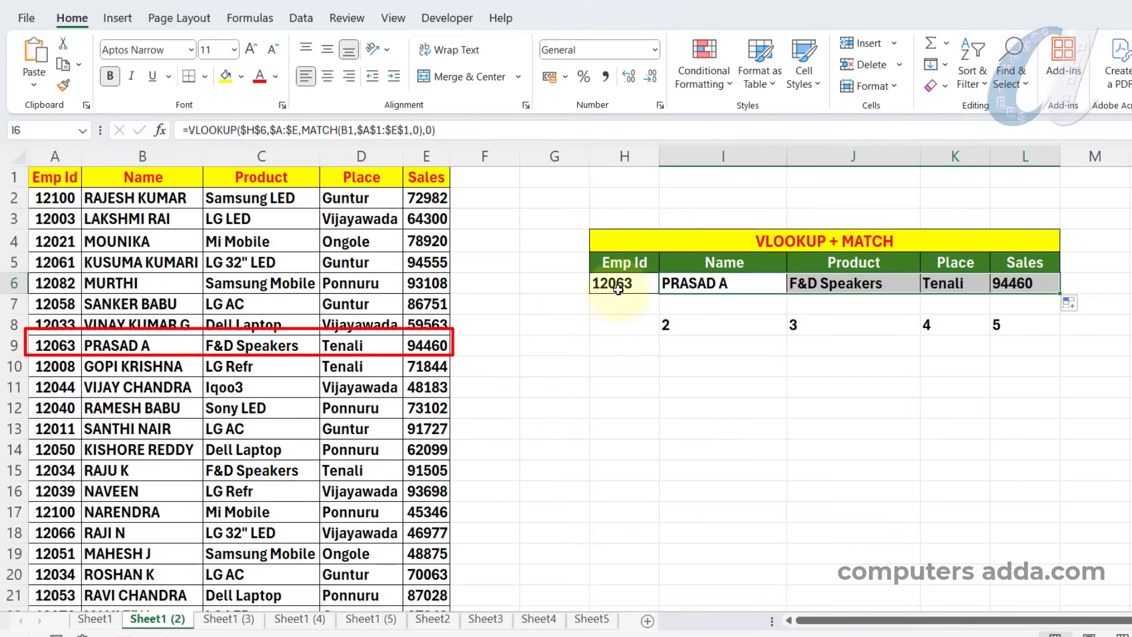
Set H6 to the employee ID from data row 3 and autofit column K to the place name
{"action": "left_click", "coordinate": [618, 289]}
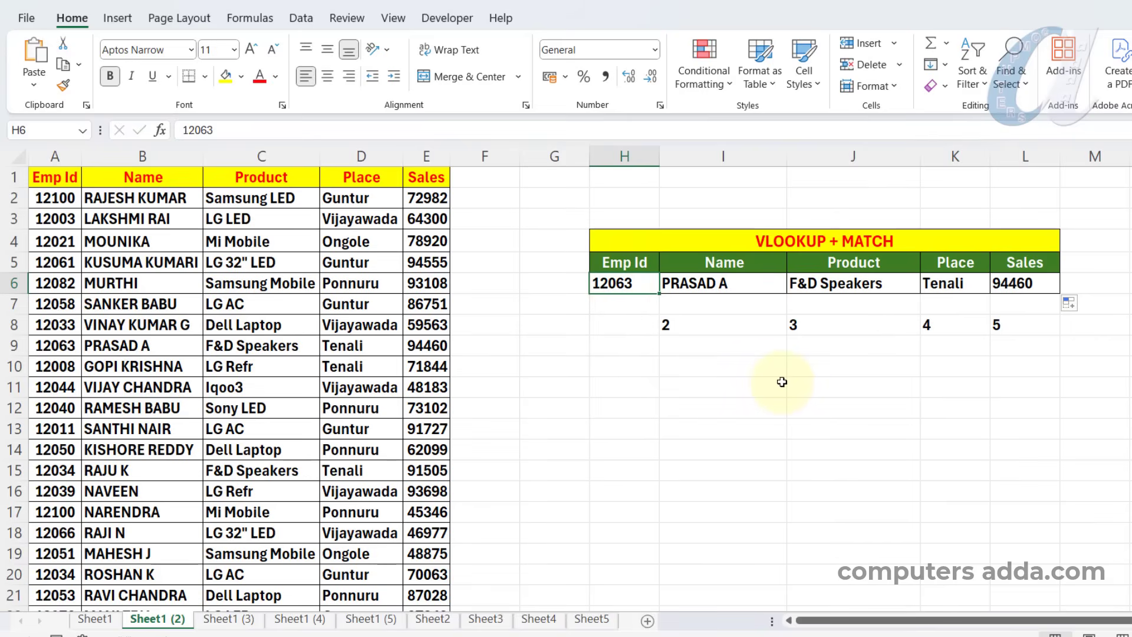
{"action": "type", "text": "1"}
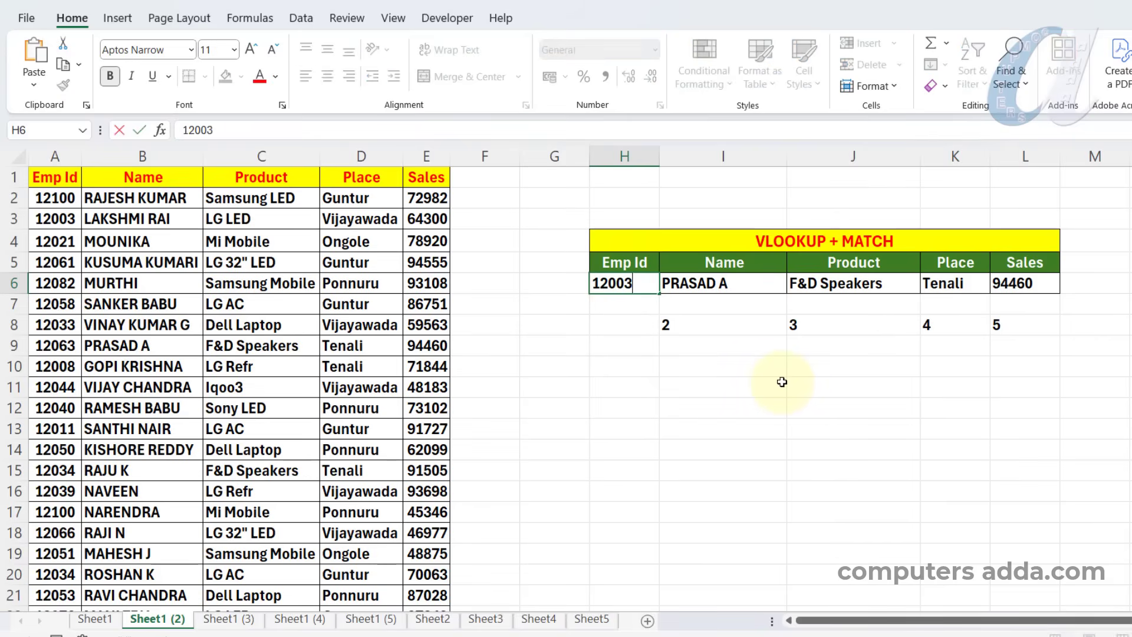
{"action": "key", "text": "Return"}
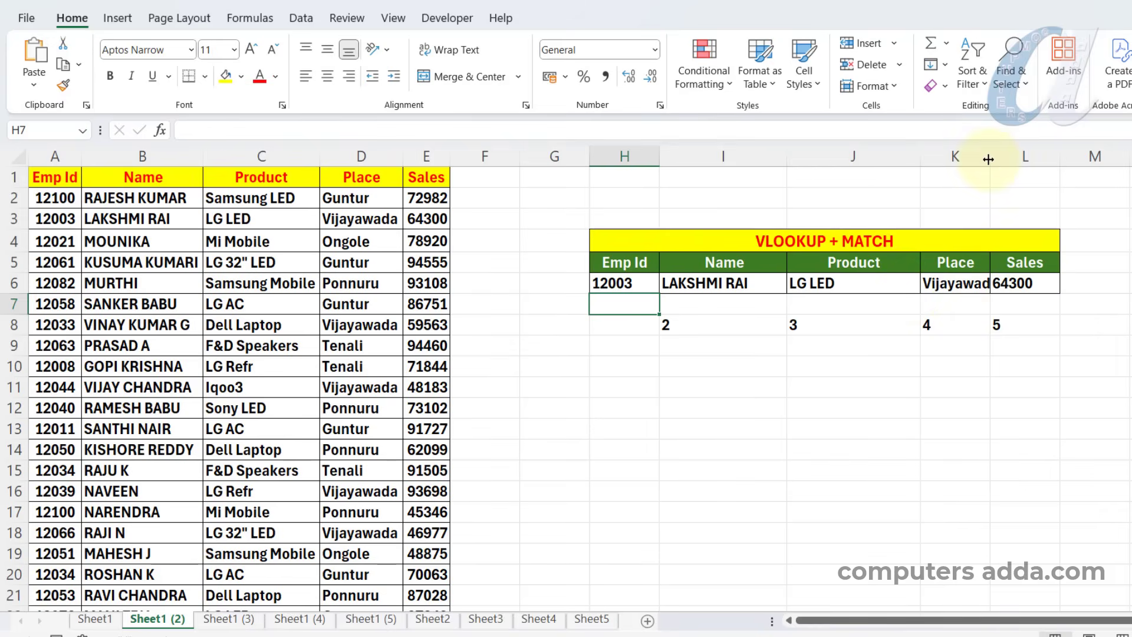
{"action": "double_click", "coordinate": [990, 156]}
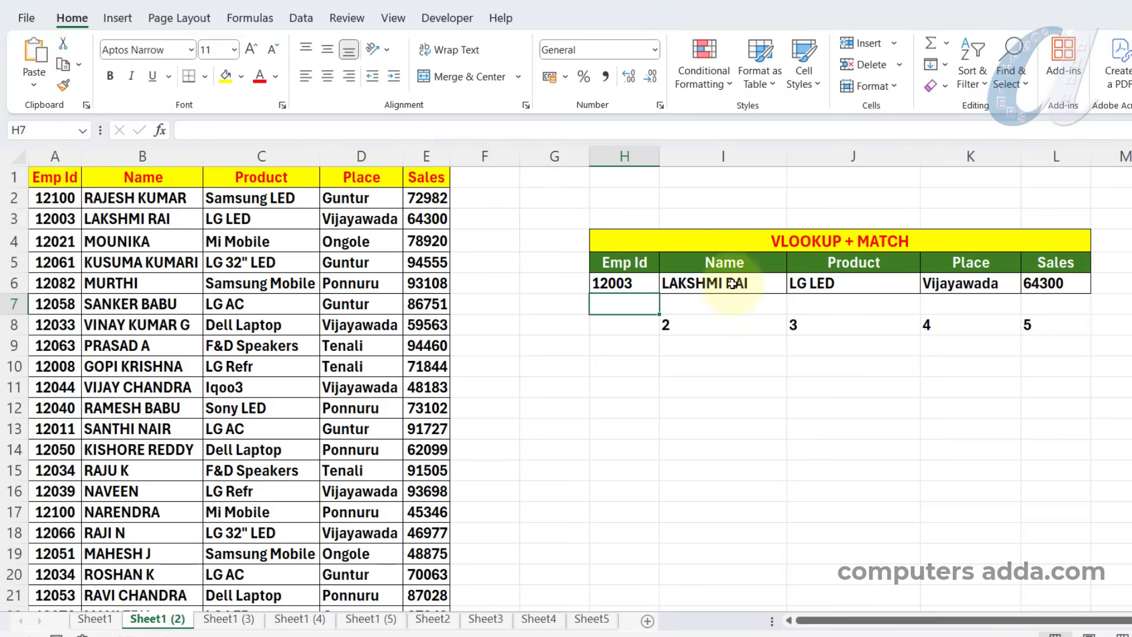
Examine the I6 formula on Sheet1 (2), focusing on the nested MATCH and its arguments used as VLOOKUP's column index
{"action": "double_click", "coordinate": [732, 283]}
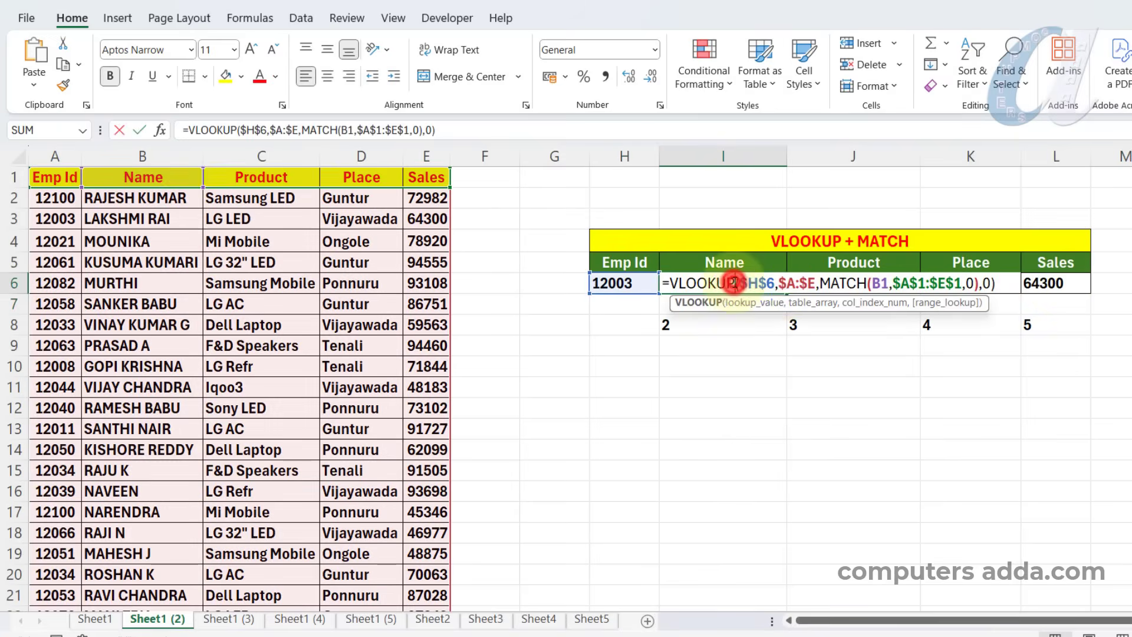
{"action": "left_click_drag", "start_coordinate": [821, 283], "coordinate": [961, 285]}
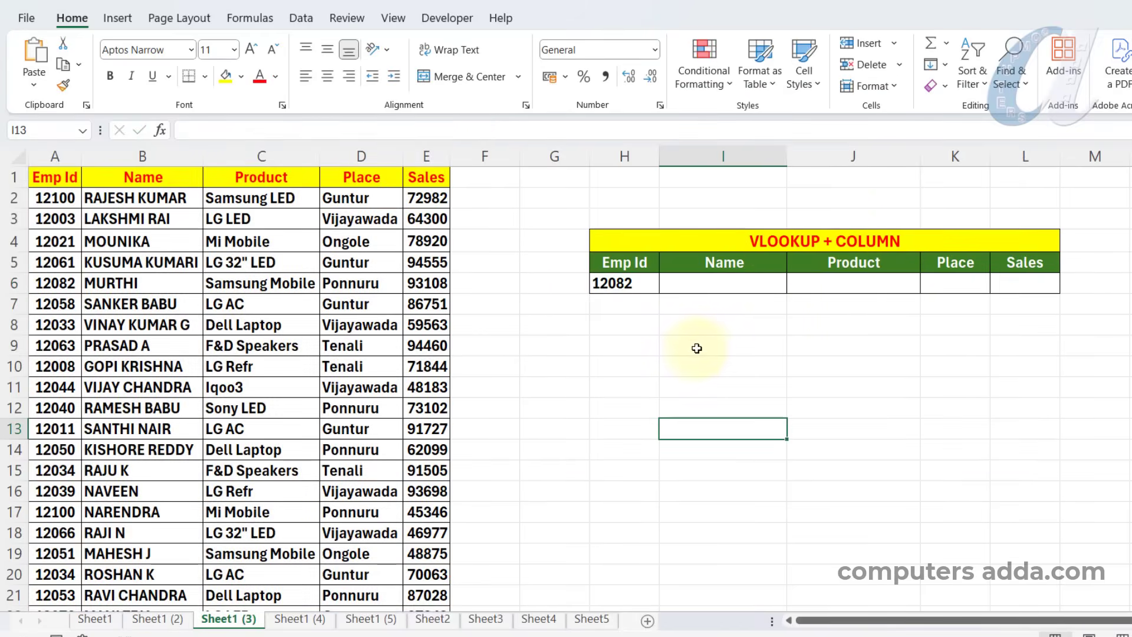
{"action": "left_click", "coordinate": [171, 618]}
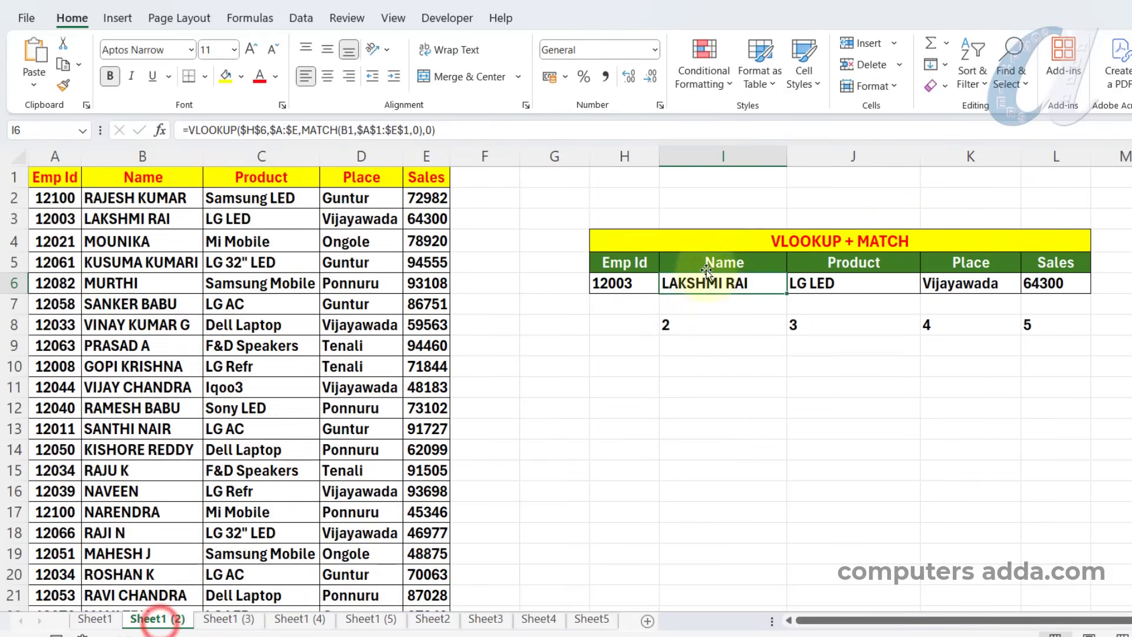
{"action": "double_click", "coordinate": [716, 283]}
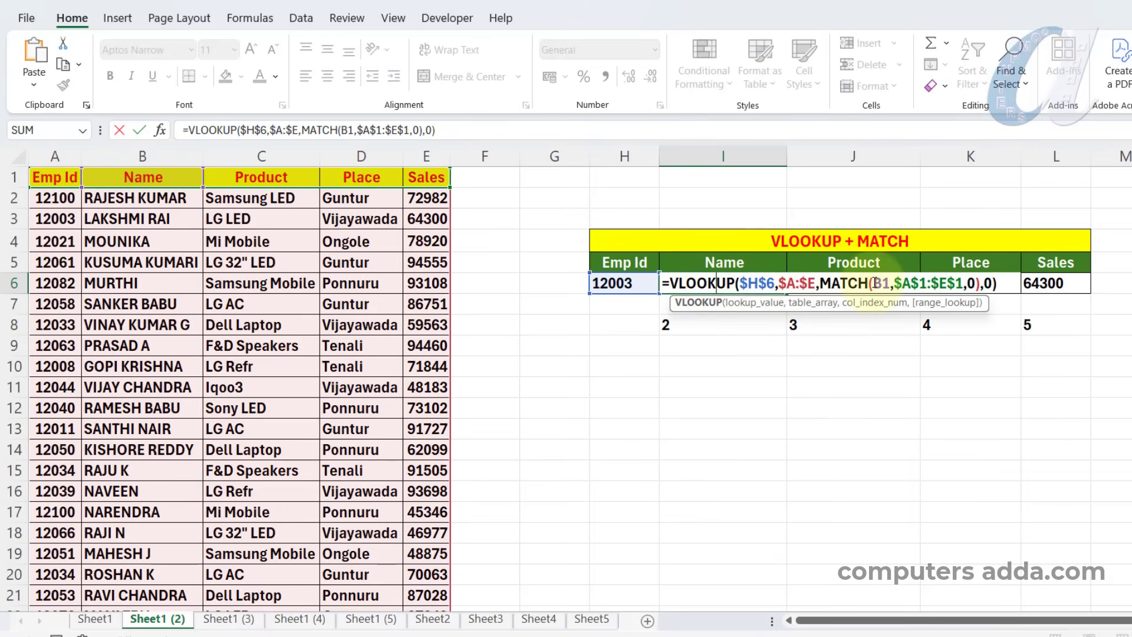
{"action": "left_click_drag", "start_coordinate": [875, 283], "coordinate": [970, 283]}
{"action": "left_click", "coordinate": [969, 283]}
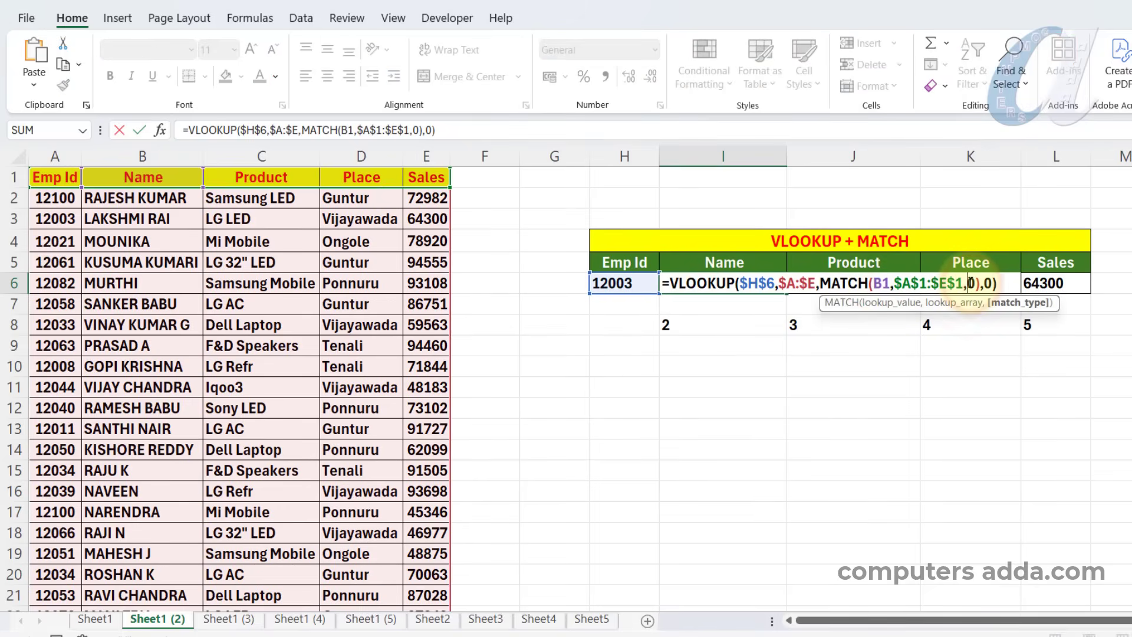
On Sheet1 (3), enter a COLUMN formula in I8 that references the Name header cell B1
{"action": "key", "text": "Return"}
{"action": "left_click", "coordinate": [218, 619]}
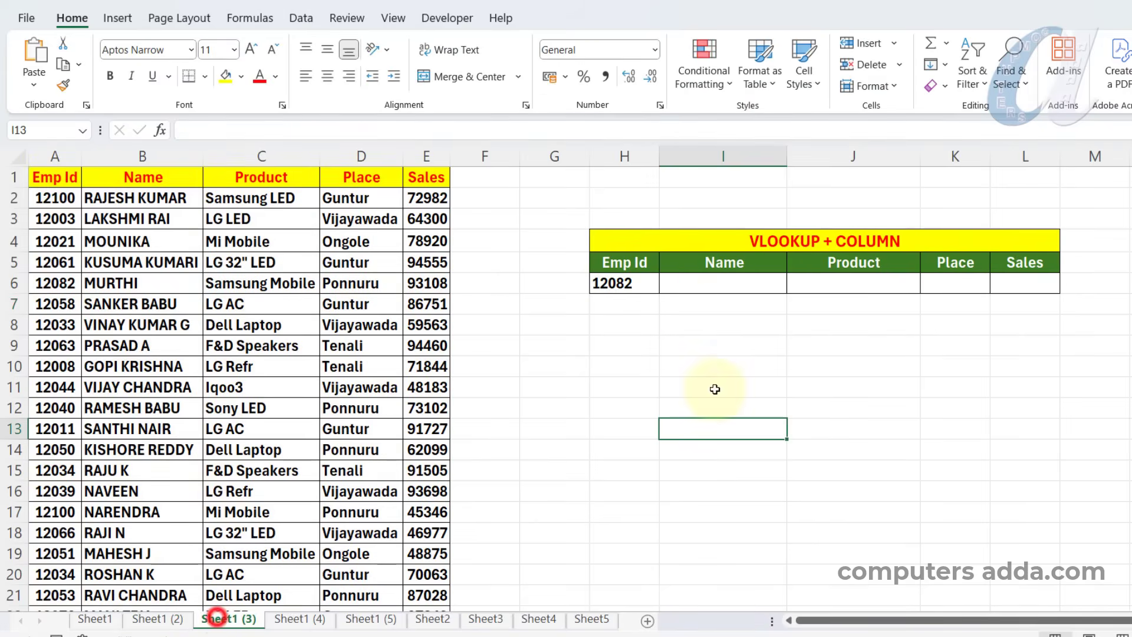
{"action": "left_click", "coordinate": [682, 330]}
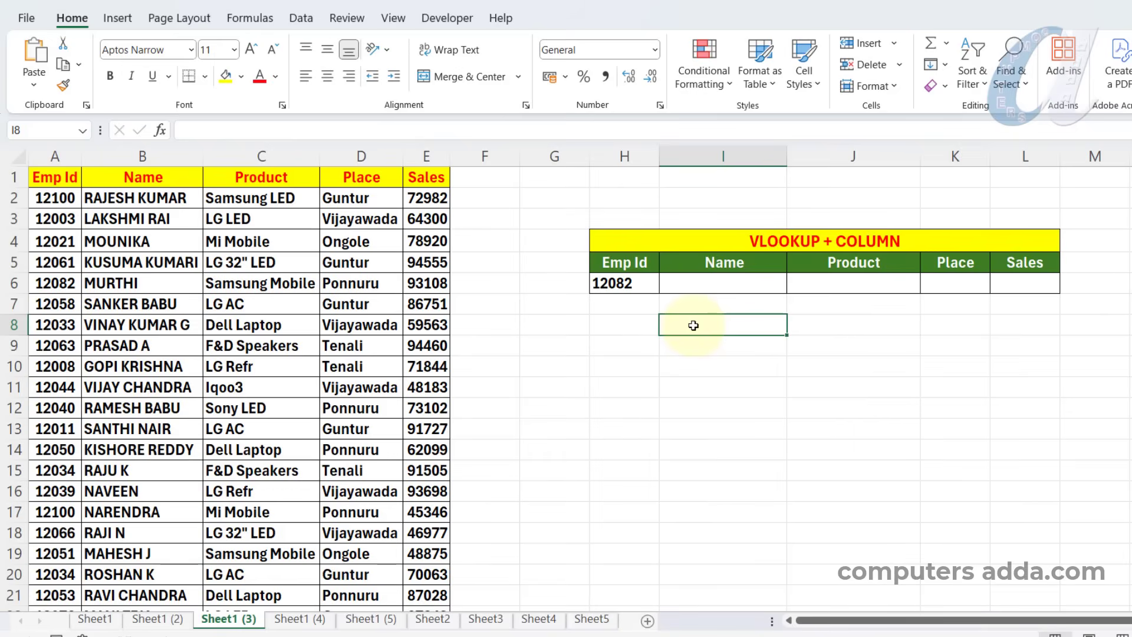
{"action": "type", "text": "=colu"}
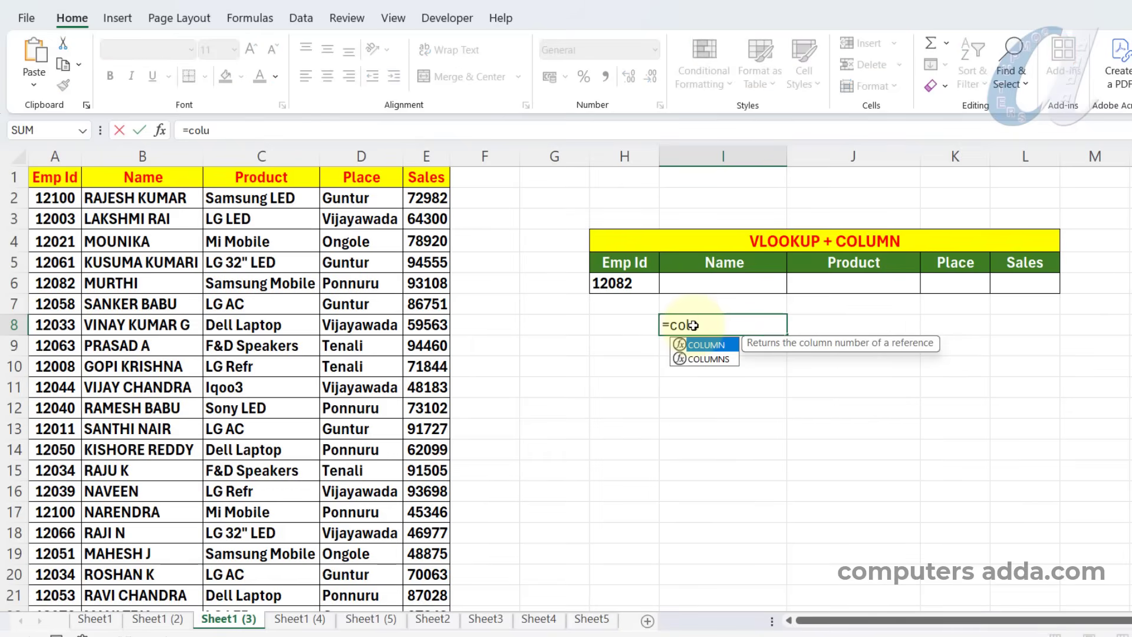
{"action": "key", "text": "Tab"}
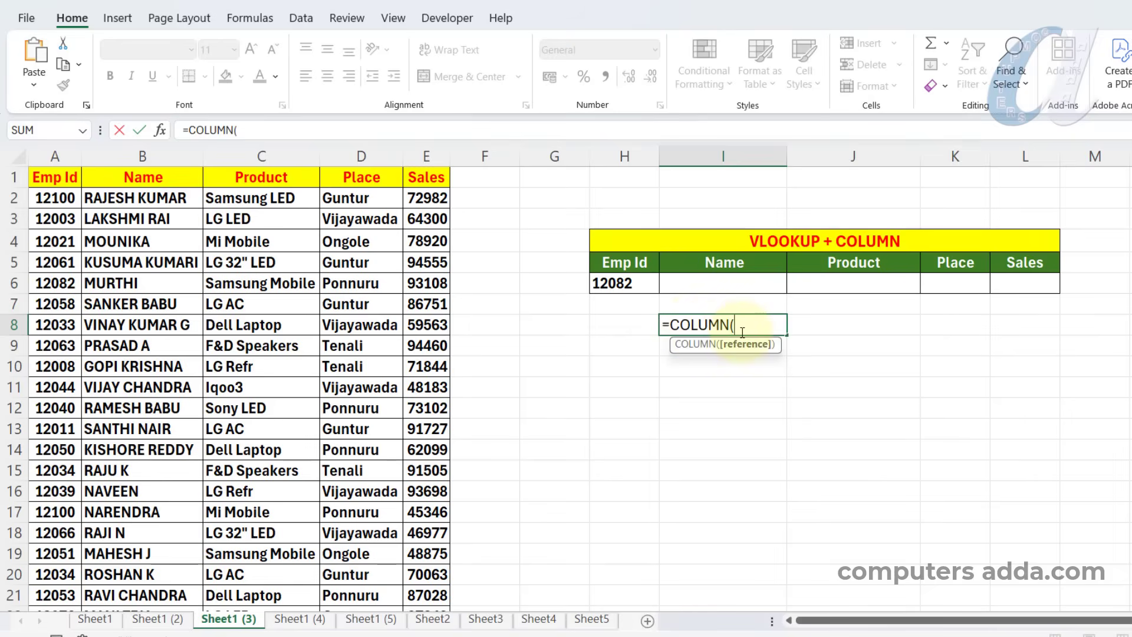
{"action": "left_click", "coordinate": [133, 179]}
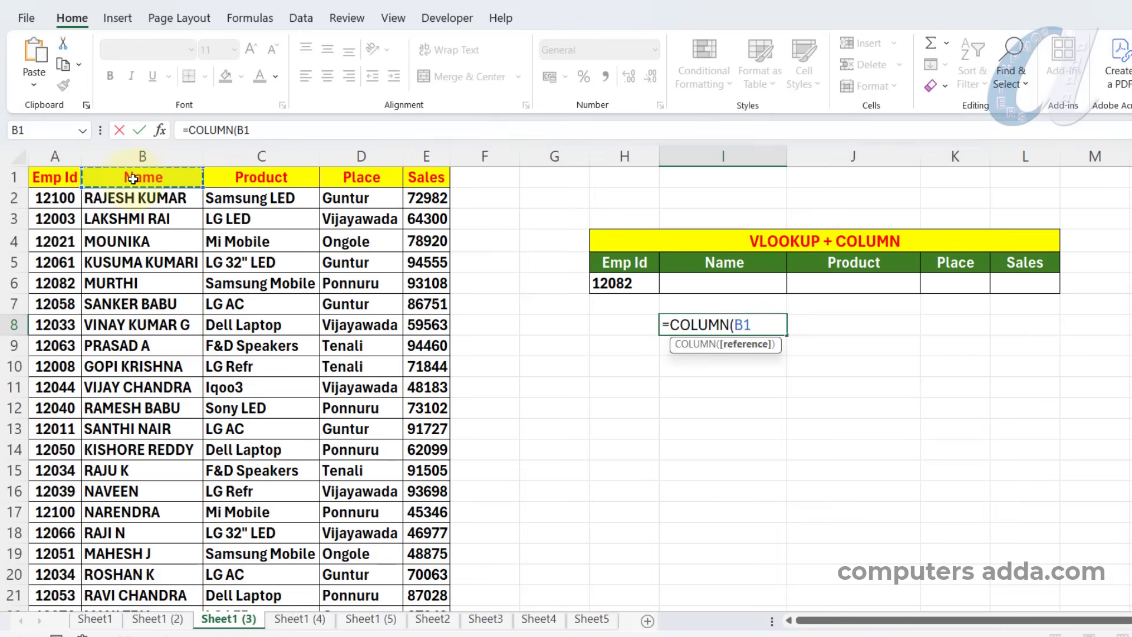
{"action": "key", "text": "Return"}
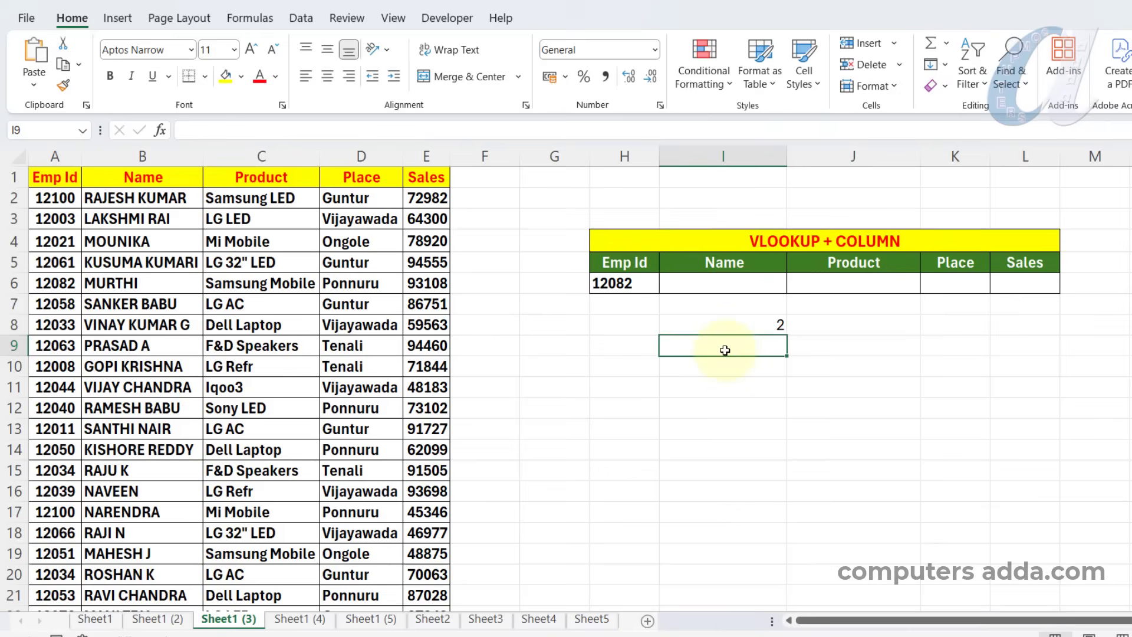
Review the COLUMN(B1) formula in I8 and fill it across to L8
{"action": "left_click", "coordinate": [750, 324]}
{"action": "double_click", "coordinate": [748, 331]}
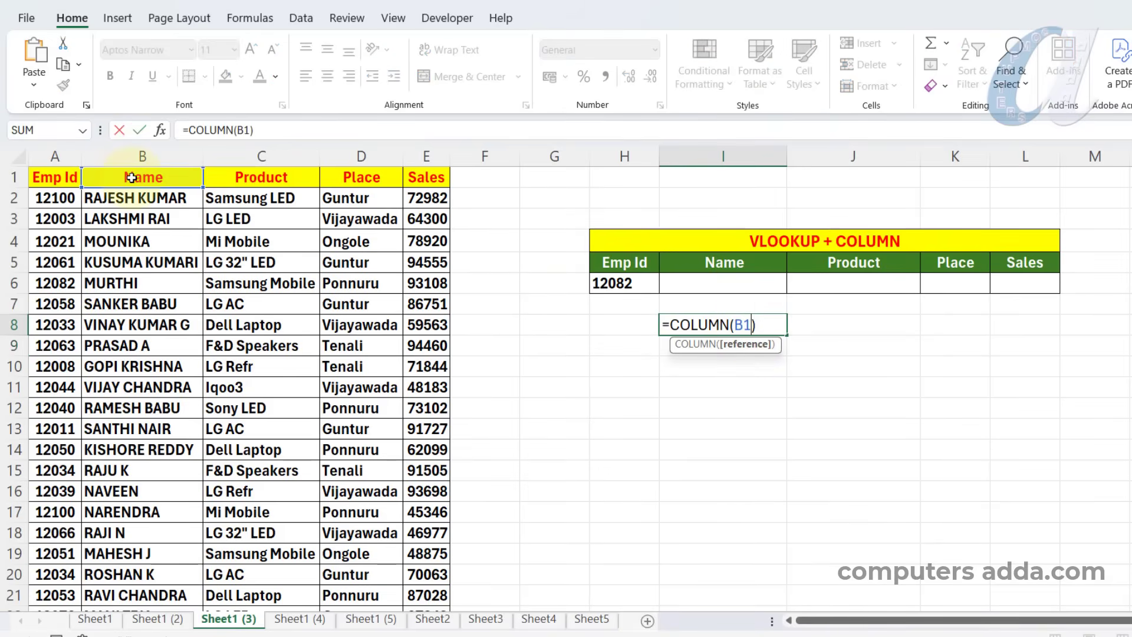
{"action": "key", "text": "Return"}
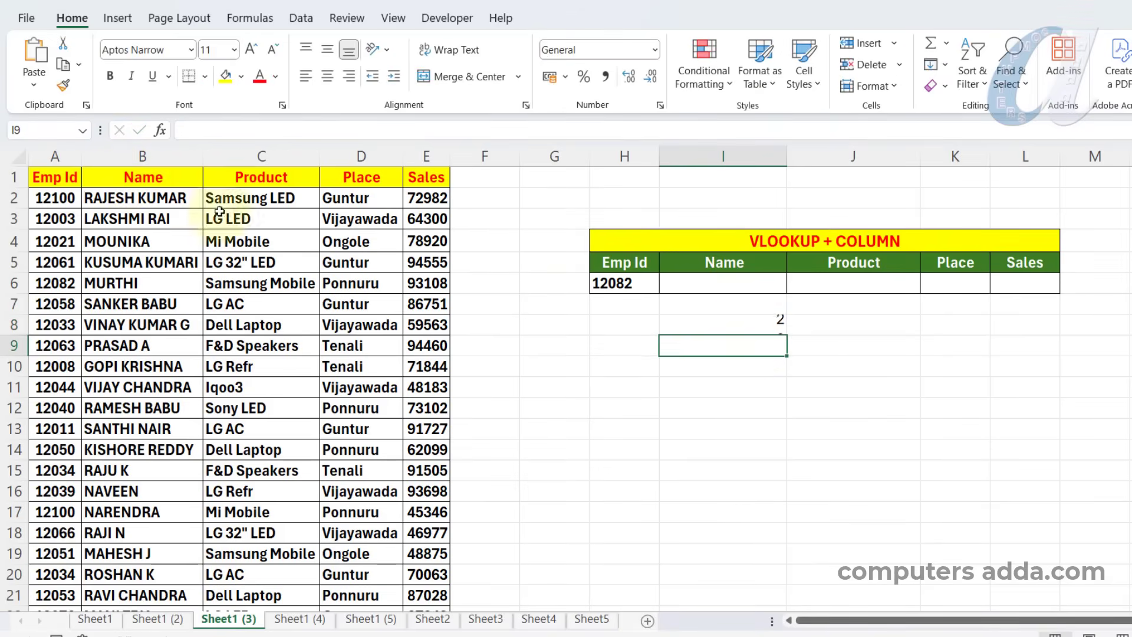
{"action": "left_click", "coordinate": [764, 323]}
{"action": "left_click_drag", "start_coordinate": [784, 334], "coordinate": [1071, 342]}
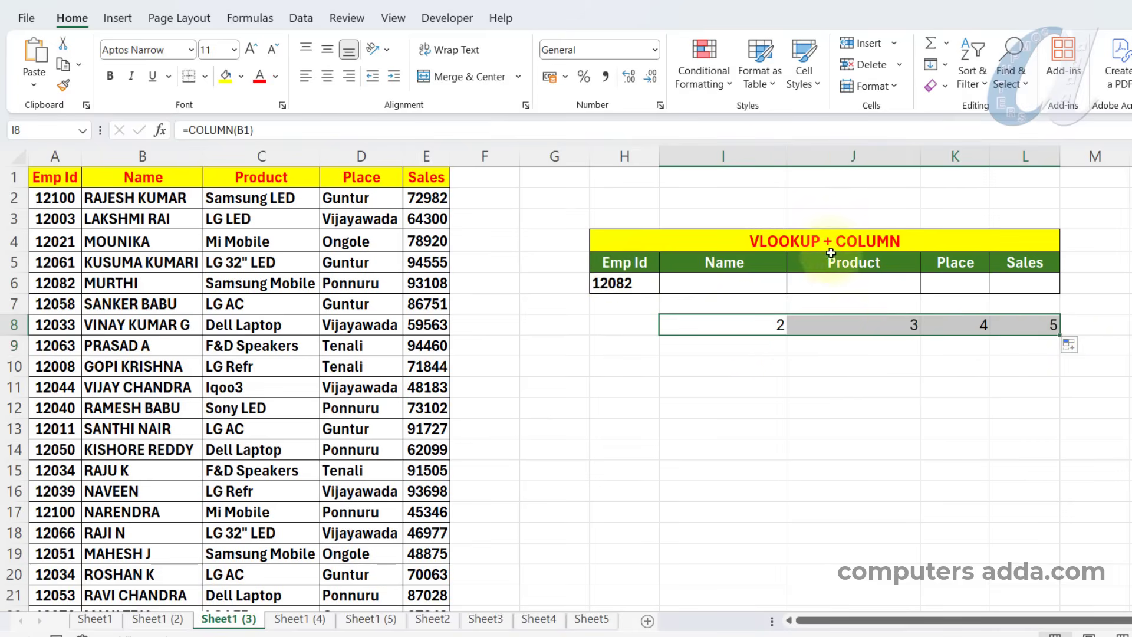
{"action": "left_click", "coordinate": [864, 328]}
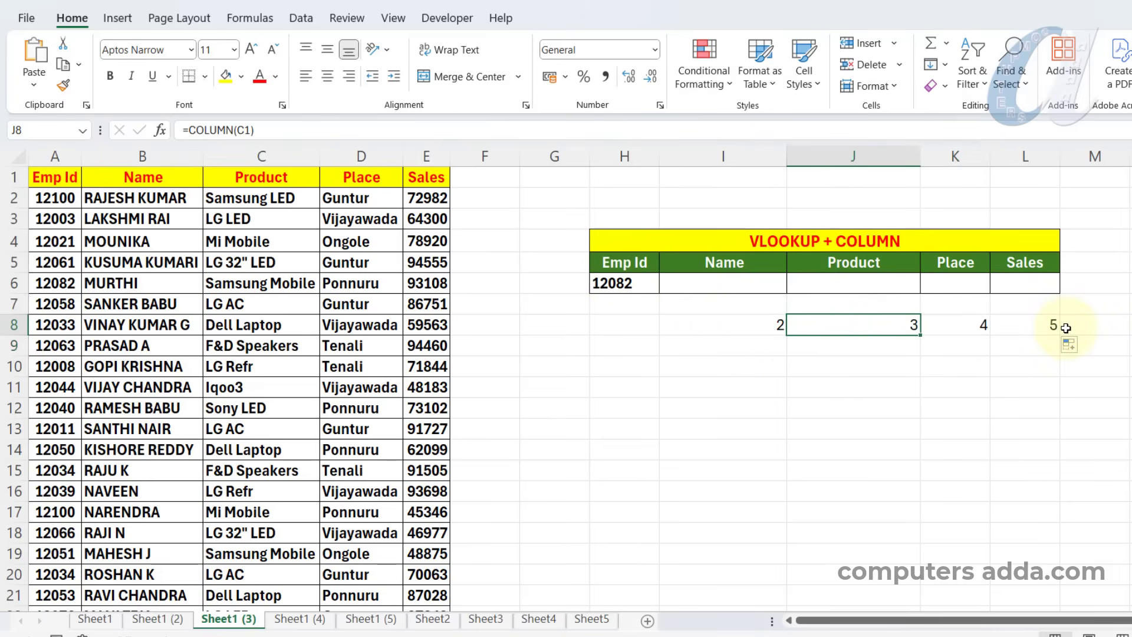
In I6, start a VLOOKUP with absolute lookup value $H$6 and absolute table array $A:$E
{"action": "left_click", "coordinate": [698, 283]}
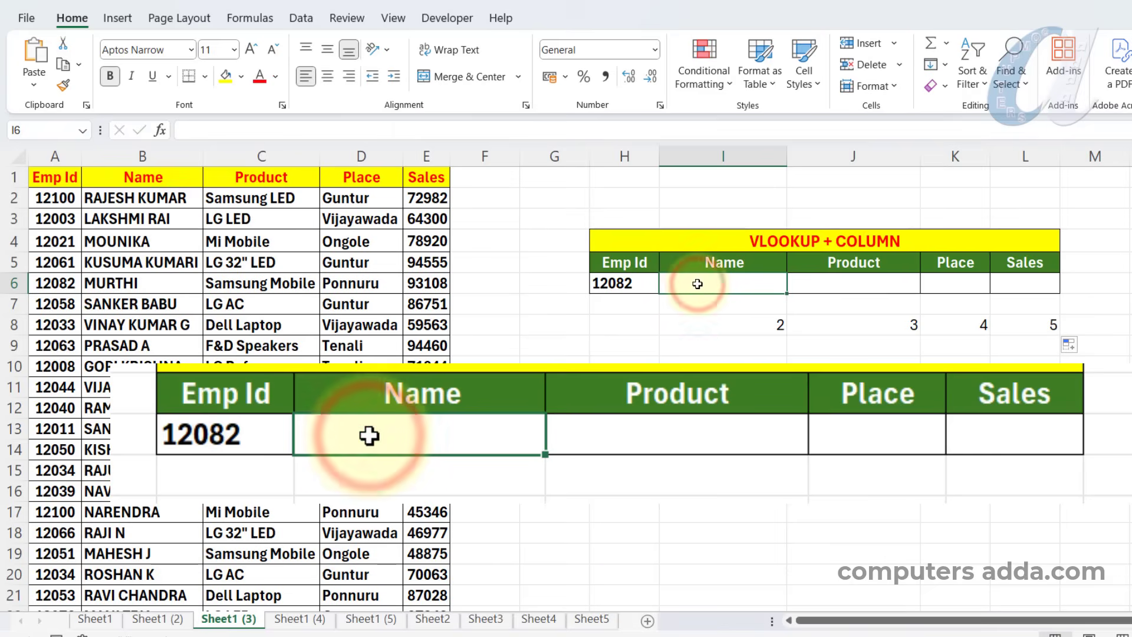
{"action": "type", "text": "="}
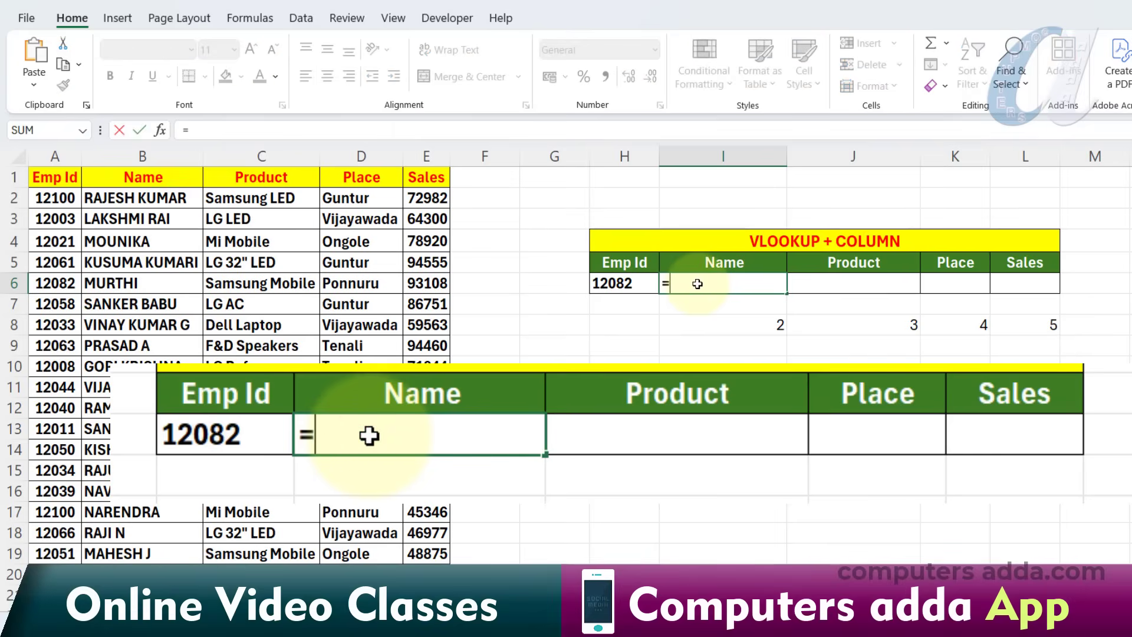
{"action": "type", "text": "vl"}
{"action": "key", "text": "Tab"}
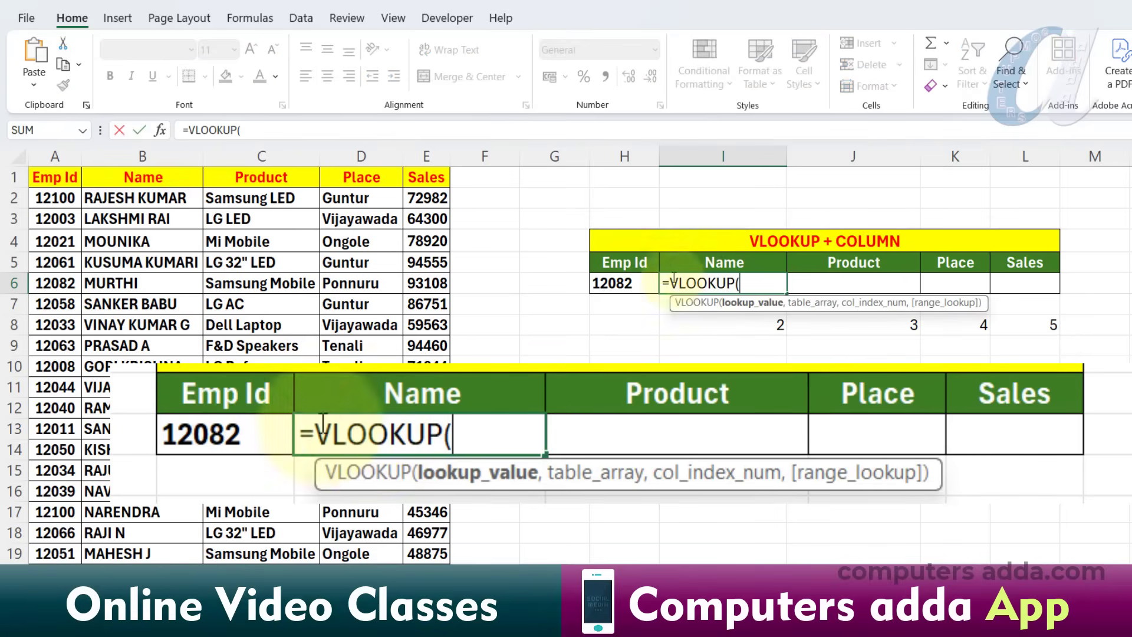
{"action": "left_click", "coordinate": [621, 284]}
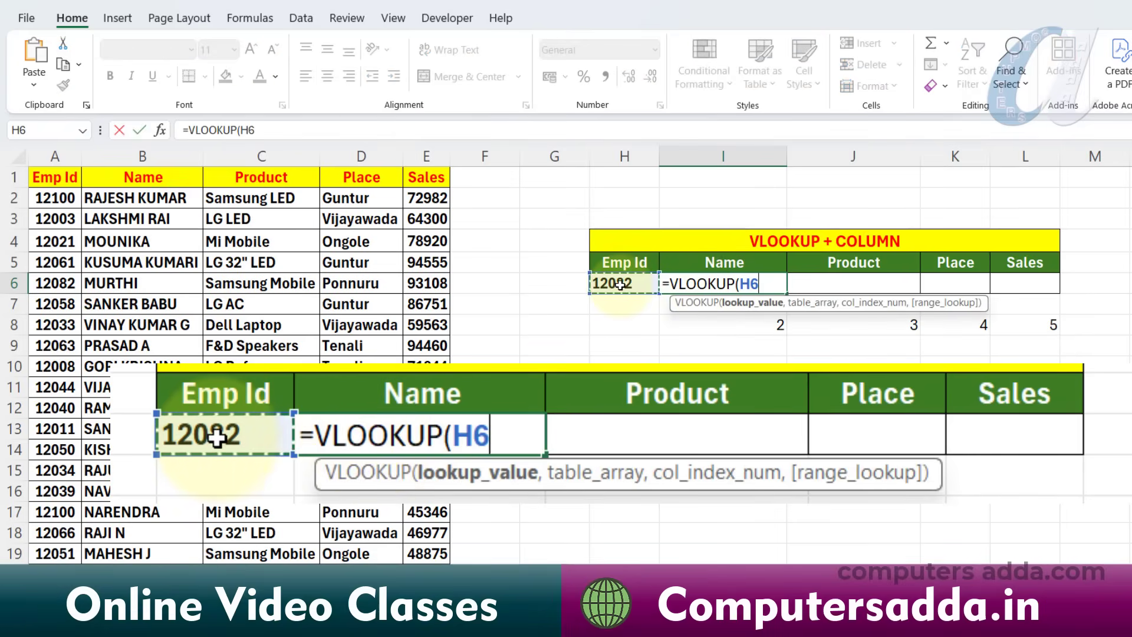
{"action": "key", "text": "F4"}
{"action": "type", "text": ","}
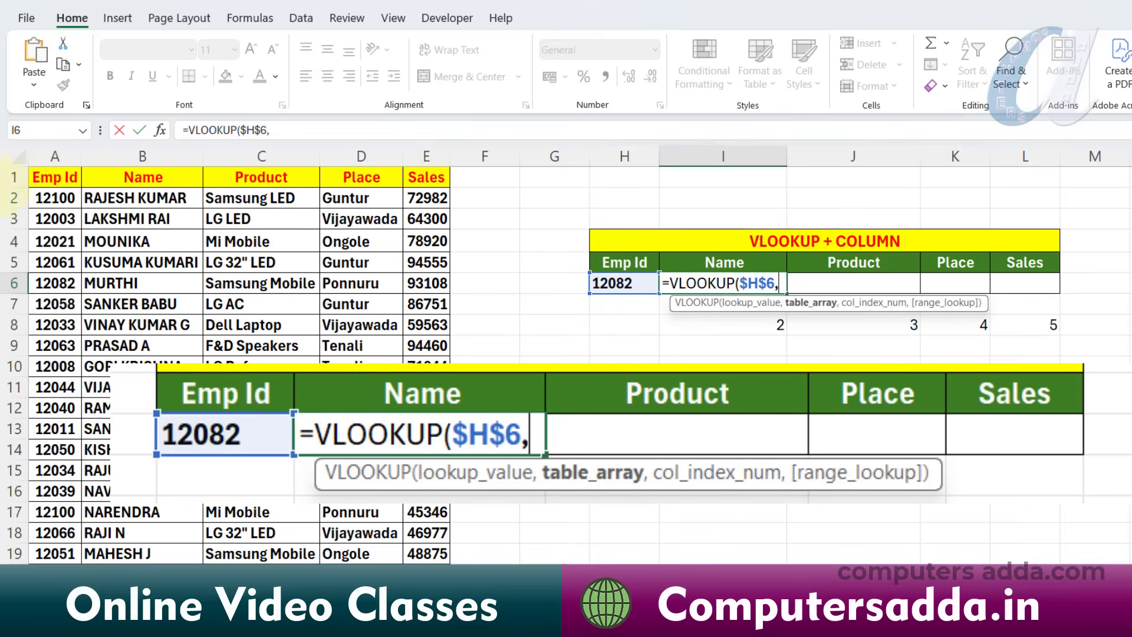
{"action": "left_click_drag", "start_coordinate": [55, 156], "coordinate": [429, 155]}
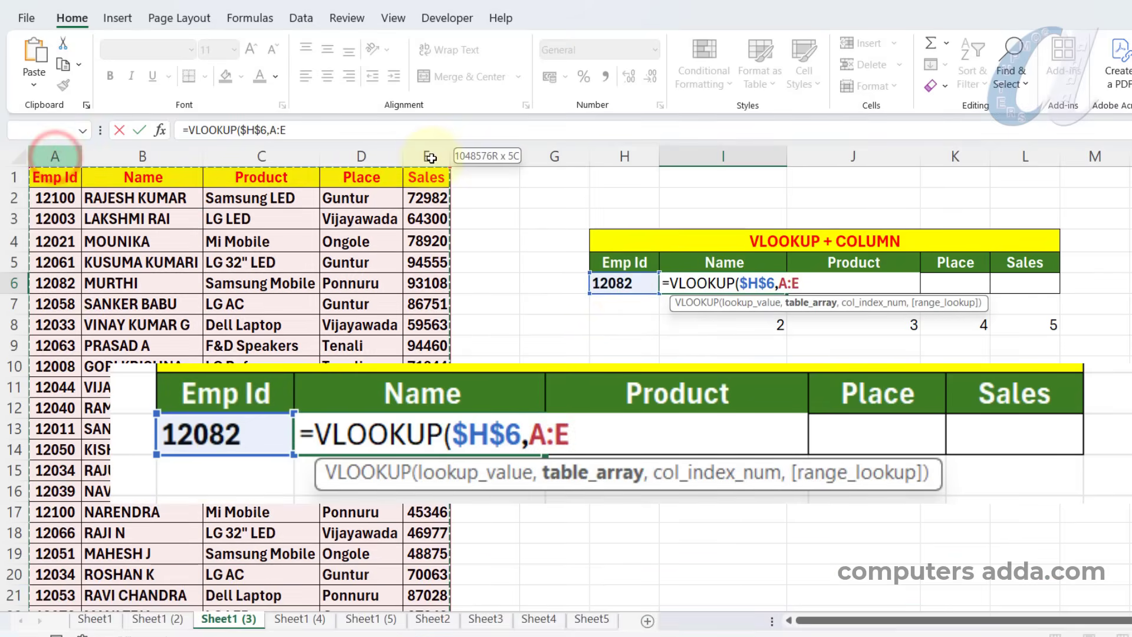
{"action": "key", "text": "F4"}
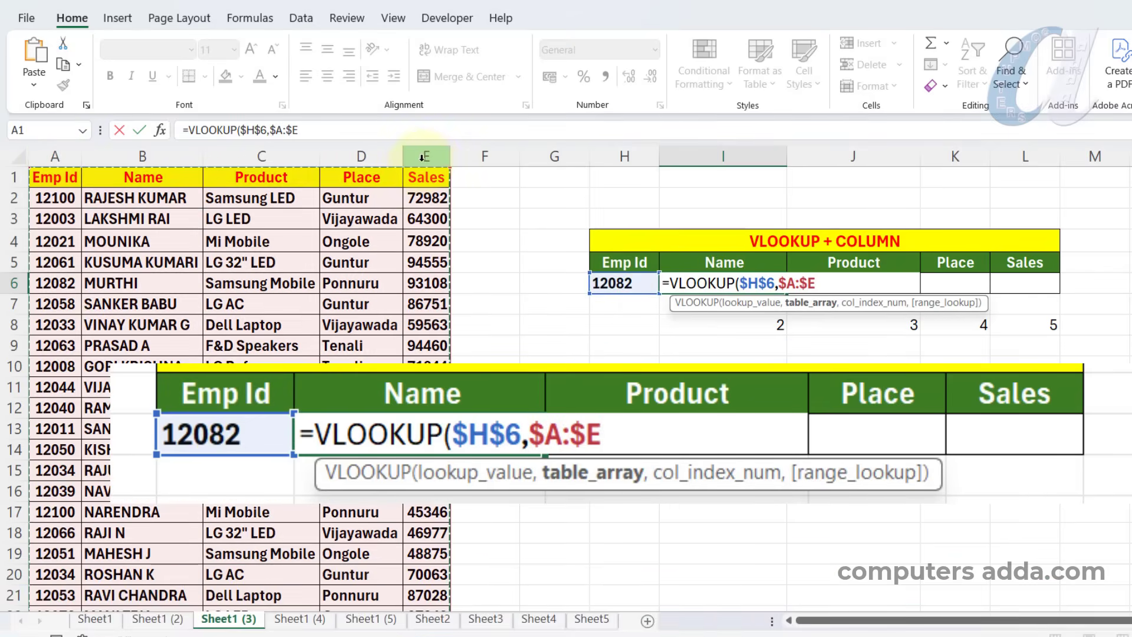
{"action": "type", "text": ","}
Complete the I6 VLOOKUP with COLUMN(B1) as column index and 0 for an exact match, and fill it across to L6
{"action": "type", "text": "col"}
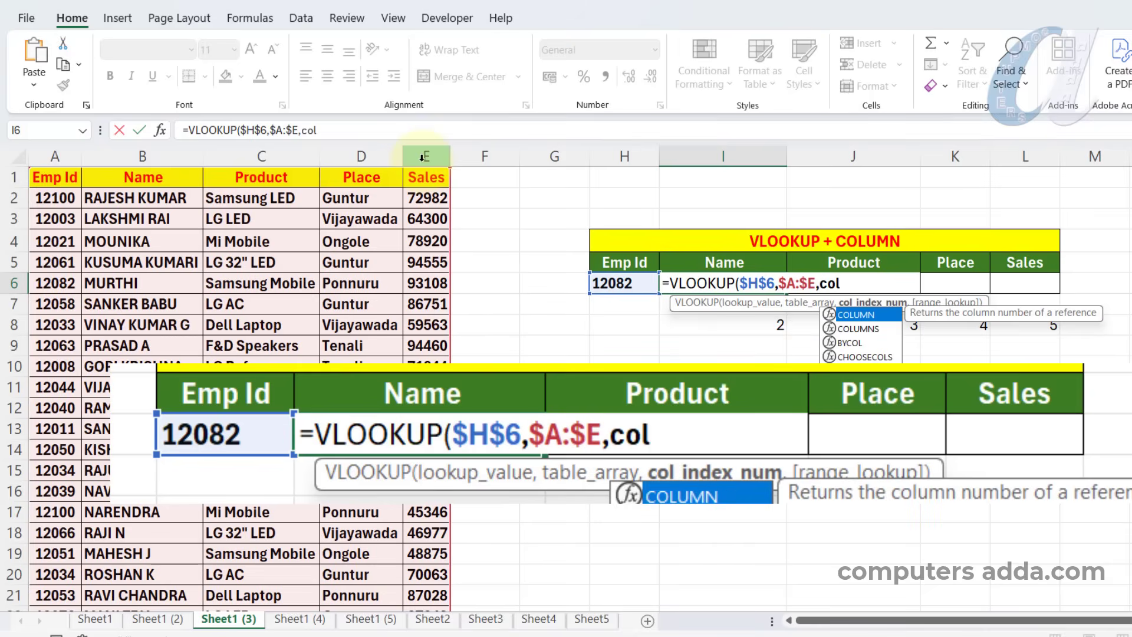
{"action": "key", "text": "Tab"}
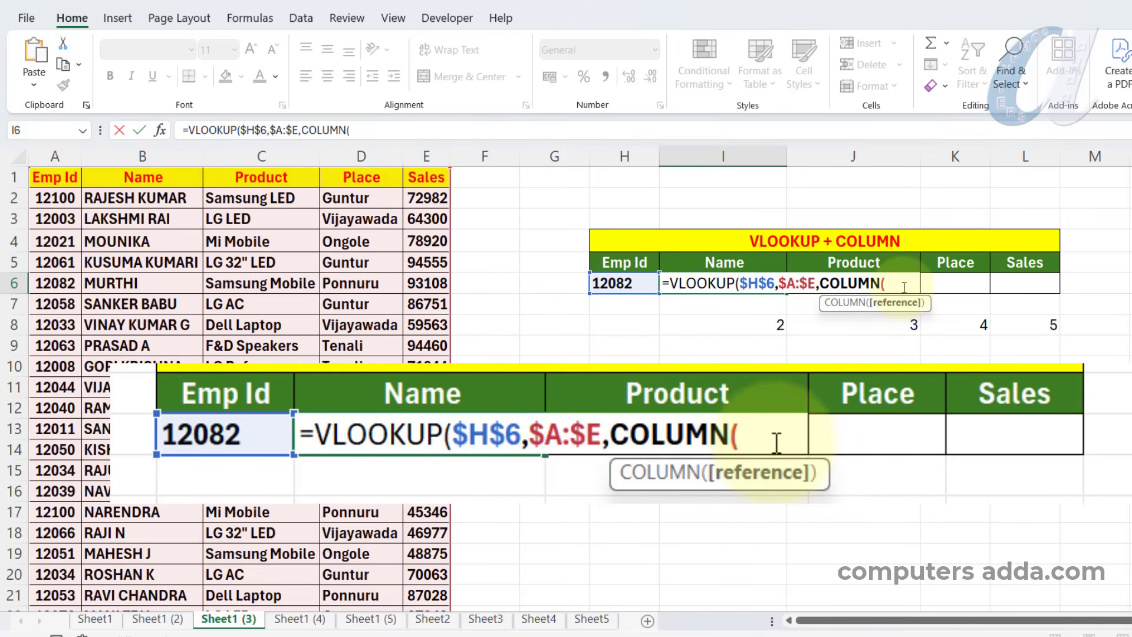
{"action": "left_click", "coordinate": [129, 177]}
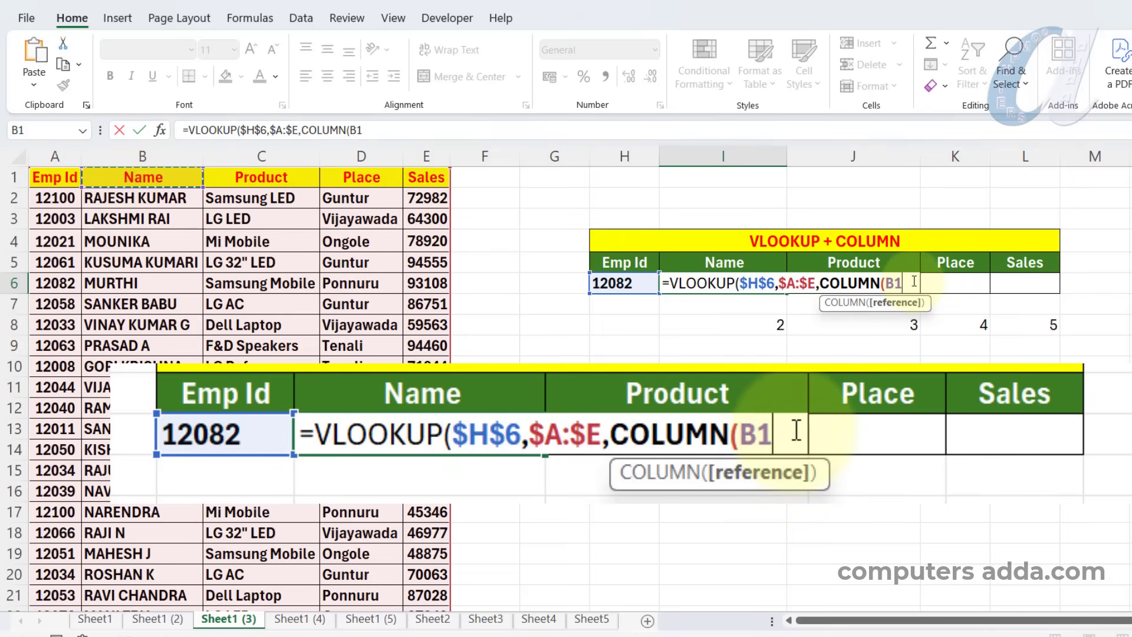
{"action": "type", "text": "),"}
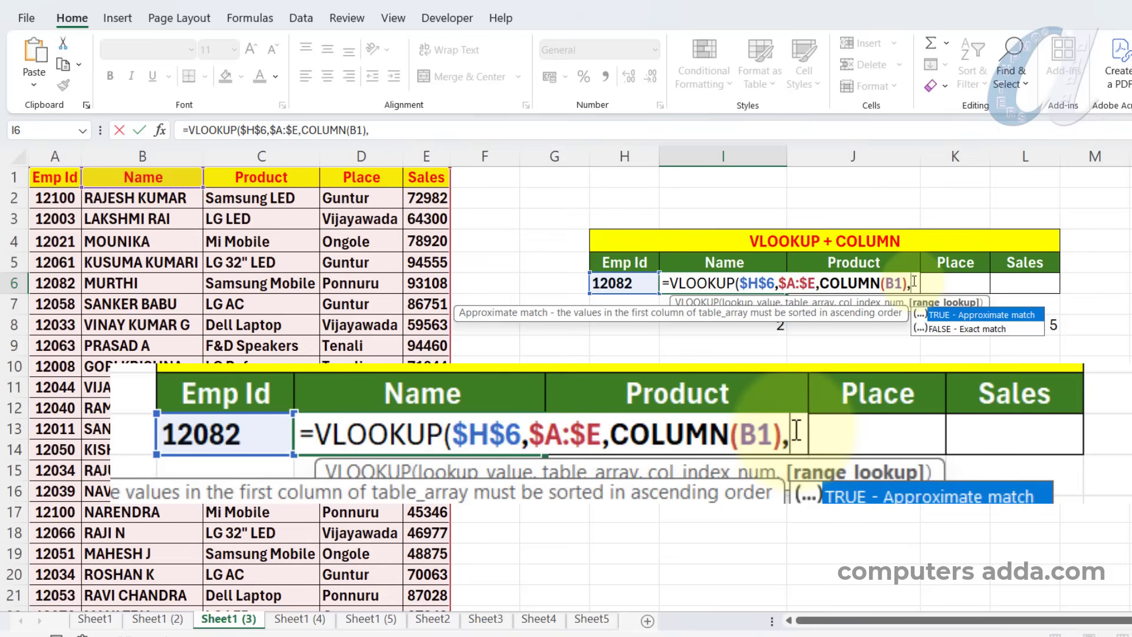
{"action": "type", "text": "0)"}
{"action": "key", "text": "Return"}
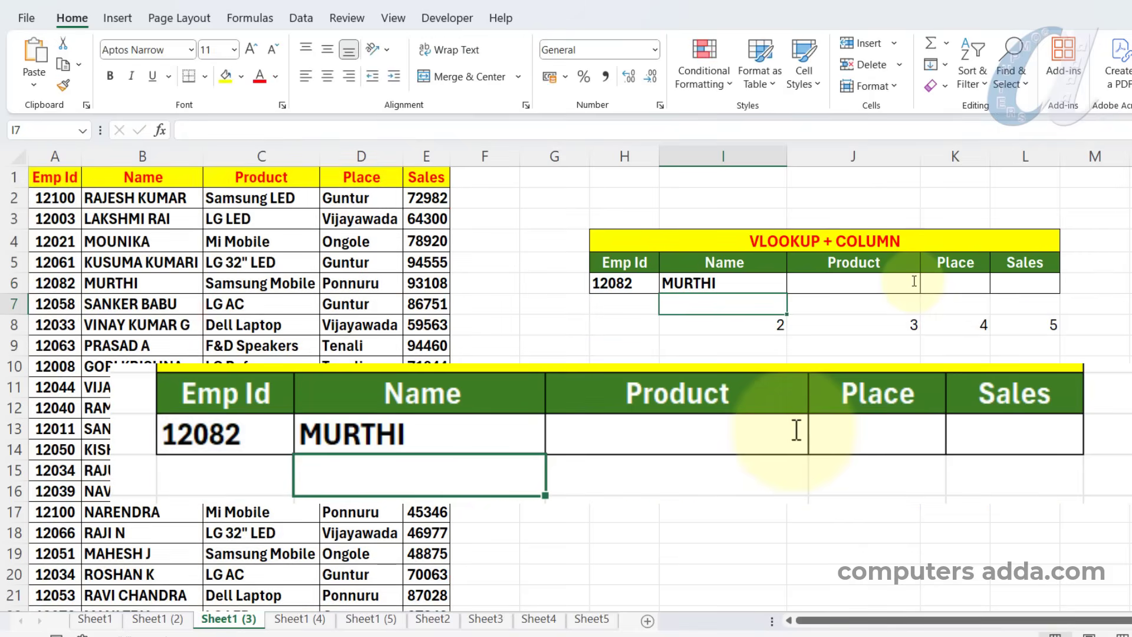
{"action": "left_click", "coordinate": [772, 284]}
{"action": "left_click_drag", "start_coordinate": [786, 293], "coordinate": [1068, 295]}
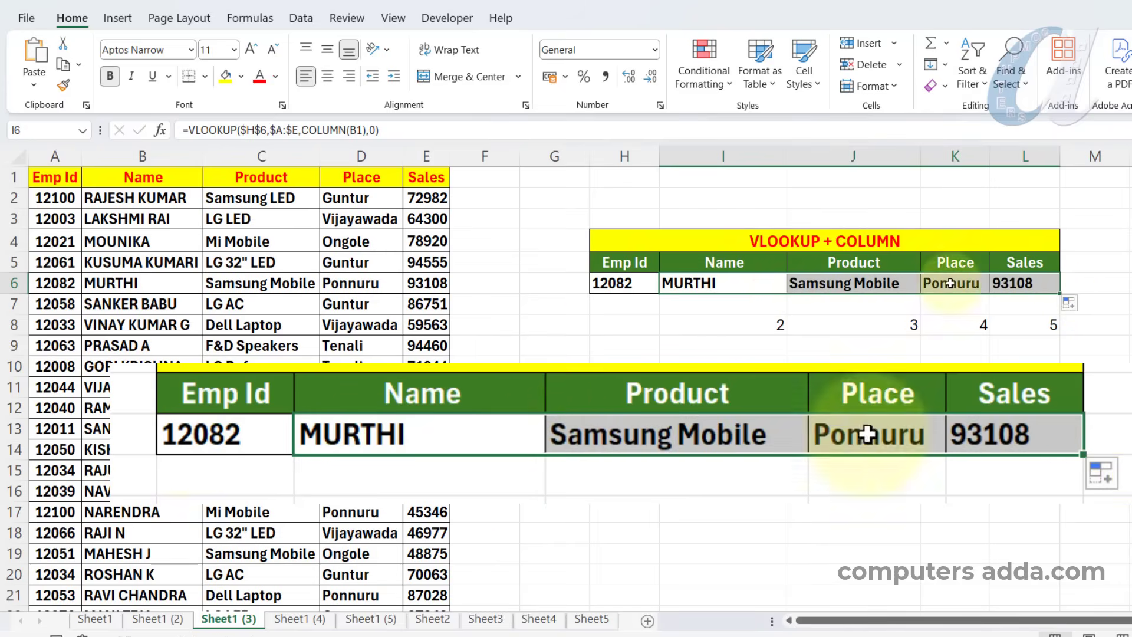
Test the lookup by setting H6 to the employee ID from worksheet row 2 and finally to the one from row 14
{"action": "left_click", "coordinate": [616, 283]}
{"action": "type", "text": "12100"}
{"action": "key", "text": "Return"}
{"action": "left_click", "coordinate": [637, 283]}
{"action": "type", "text": "12050"}
{"action": "key", "text": "Return"}
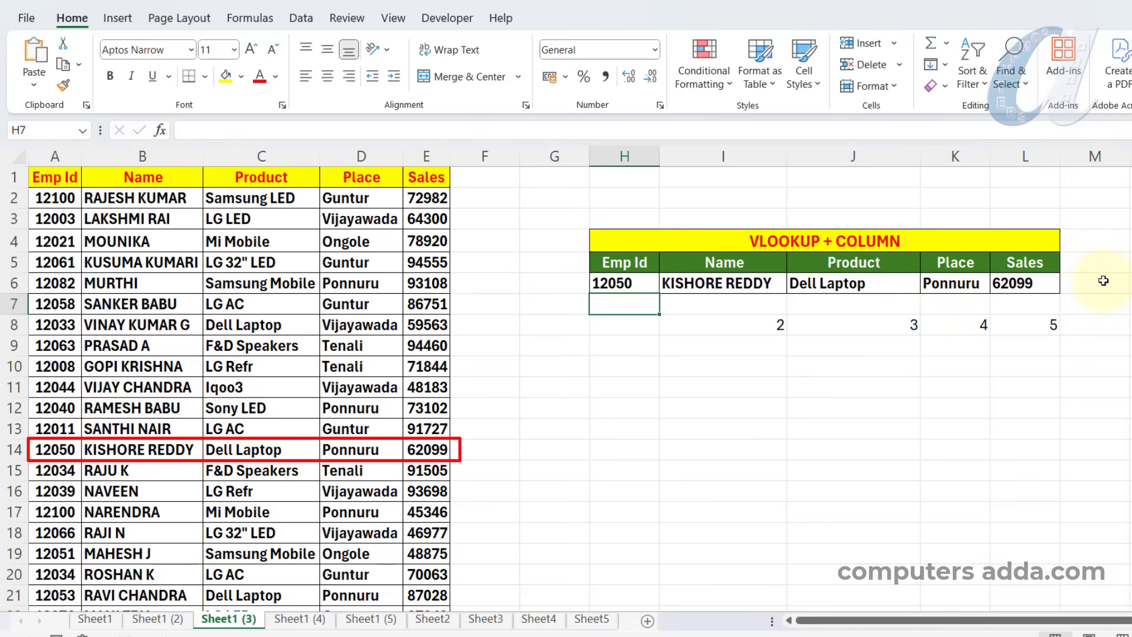
Compare the COLUMN-based formulas in K6 and I6 on Sheet1 (3) with the MATCH-based formula in J6 on Sheet1 (2)
{"action": "double_click", "coordinate": [955, 284]}
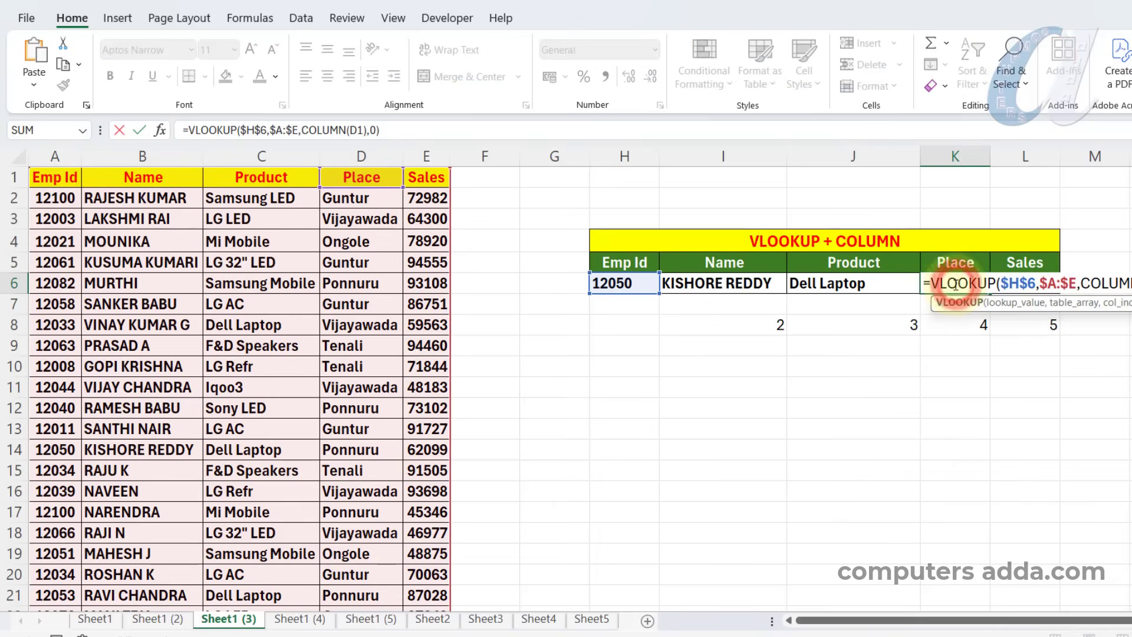
{"action": "left_click", "coordinate": [1085, 283]}
{"action": "left_click_drag", "start_coordinate": [1099, 281], "coordinate": [1131, 284]}
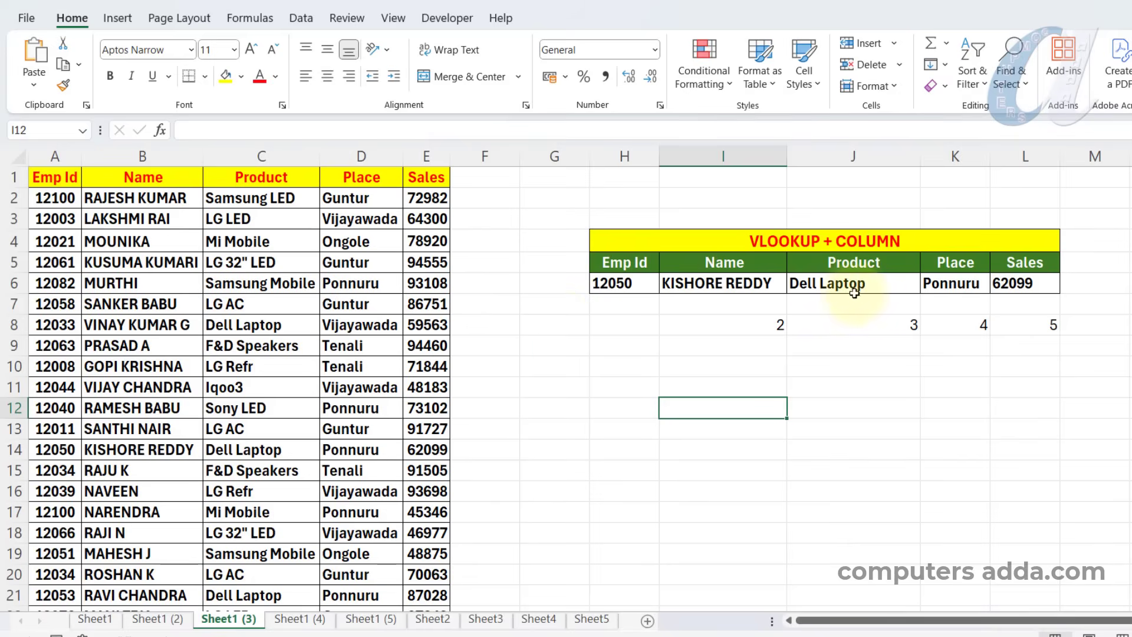
{"action": "double_click", "coordinate": [747, 285]}
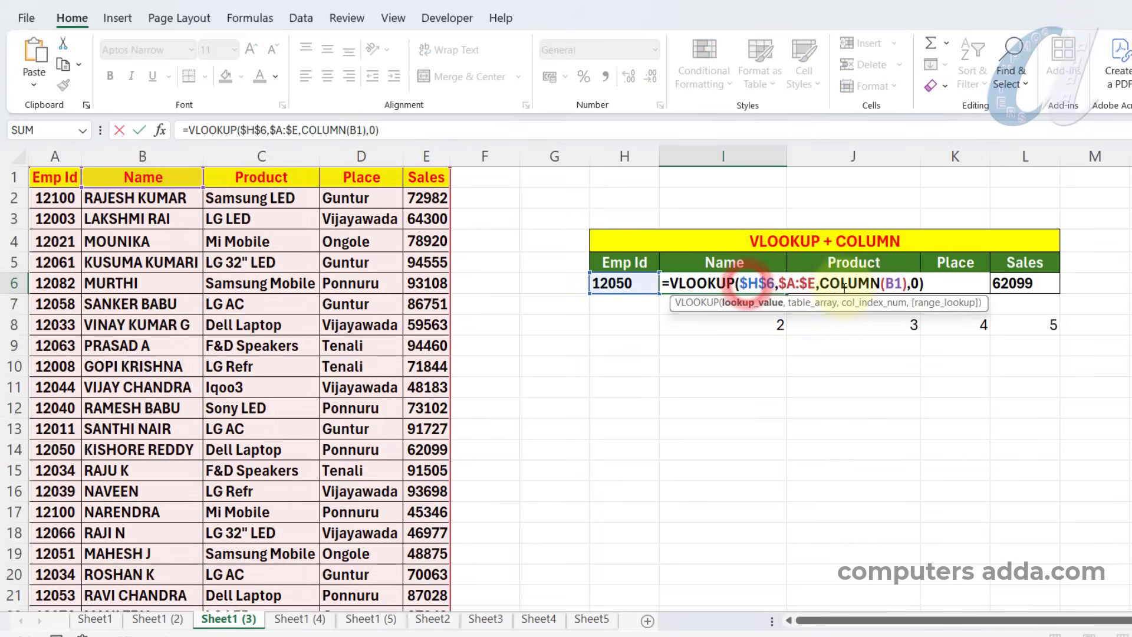
{"action": "key", "text": "Return"}
{"action": "left_click", "coordinate": [165, 618]}
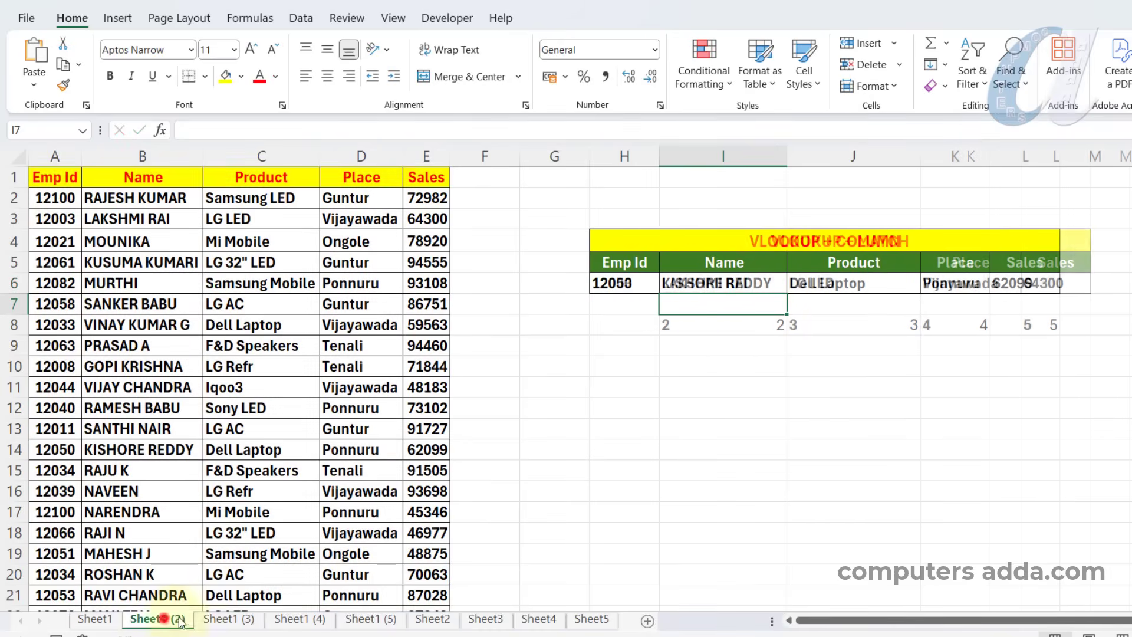
{"action": "double_click", "coordinate": [825, 281]}
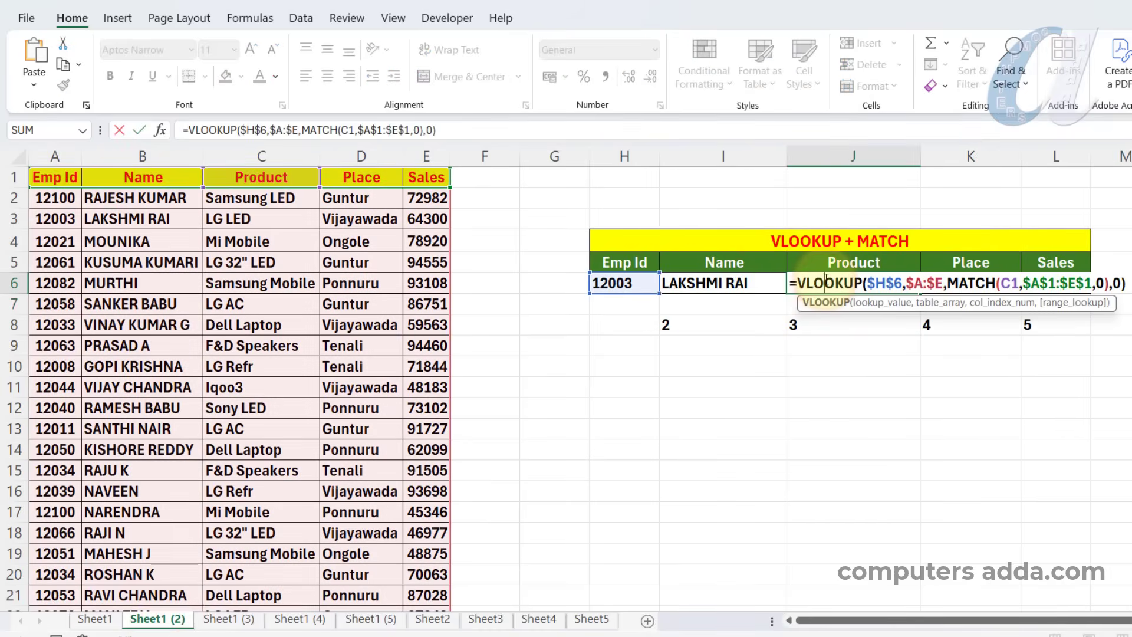
{"action": "key", "text": "Return"}
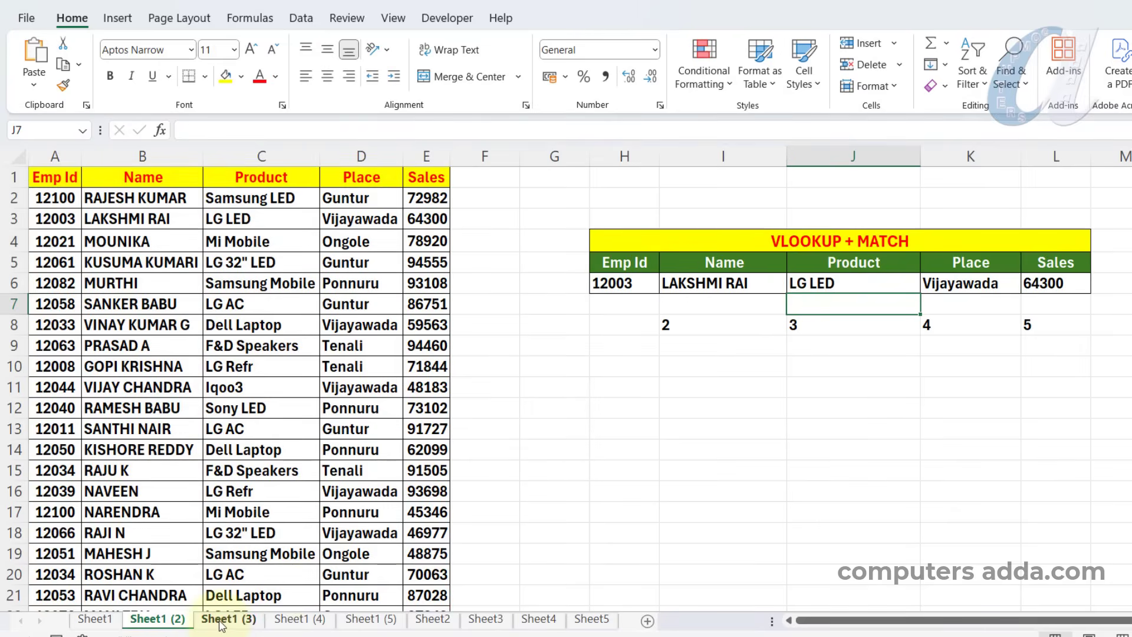
On Sheet1 (4), select I6:L6 and start a VLOOKUP with H6 as lookup value and columns A:E as table array
{"action": "left_click", "coordinate": [299, 618]}
{"action": "left_click_drag", "start_coordinate": [697, 283], "coordinate": [1024, 283]}
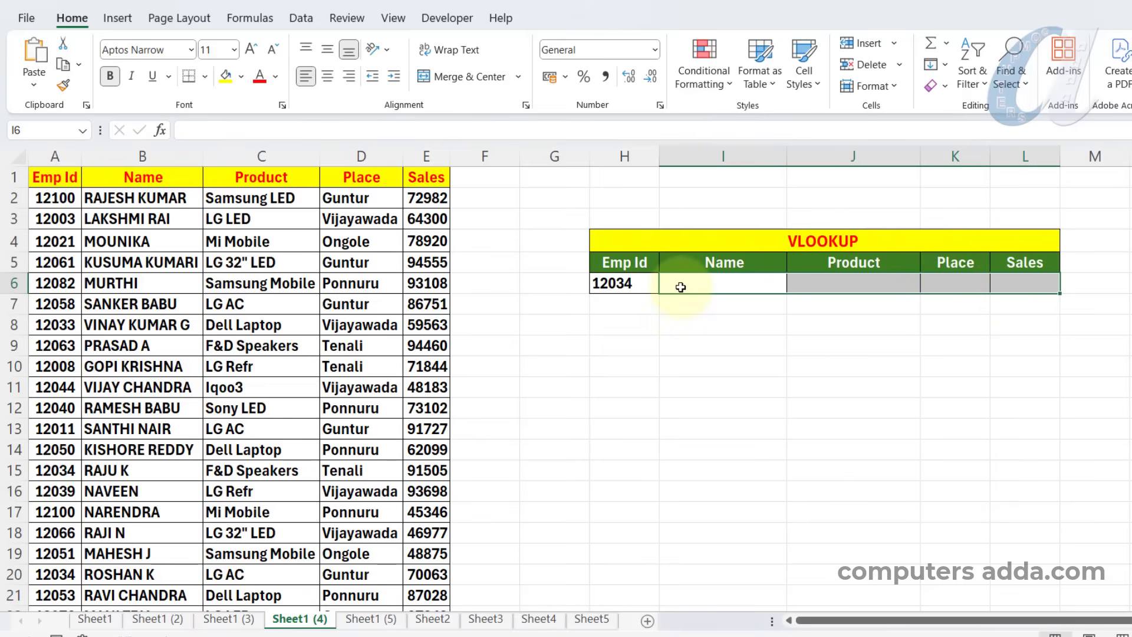
{"action": "left_click", "coordinate": [727, 284]}
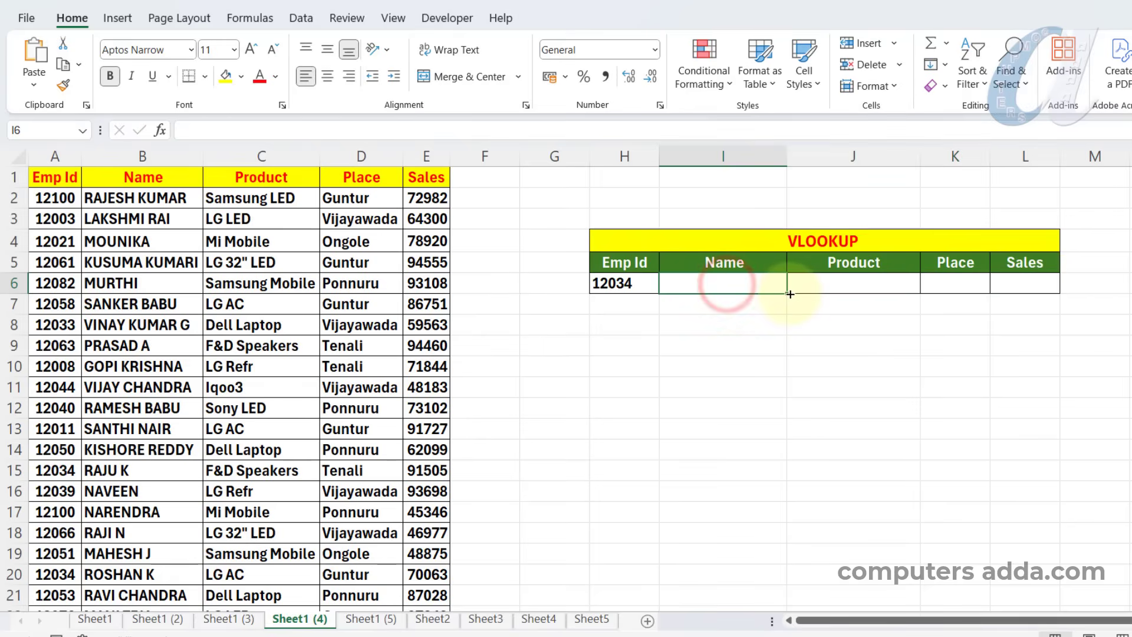
{"action": "left_click_drag", "start_coordinate": [787, 293], "coordinate": [1060, 295]}
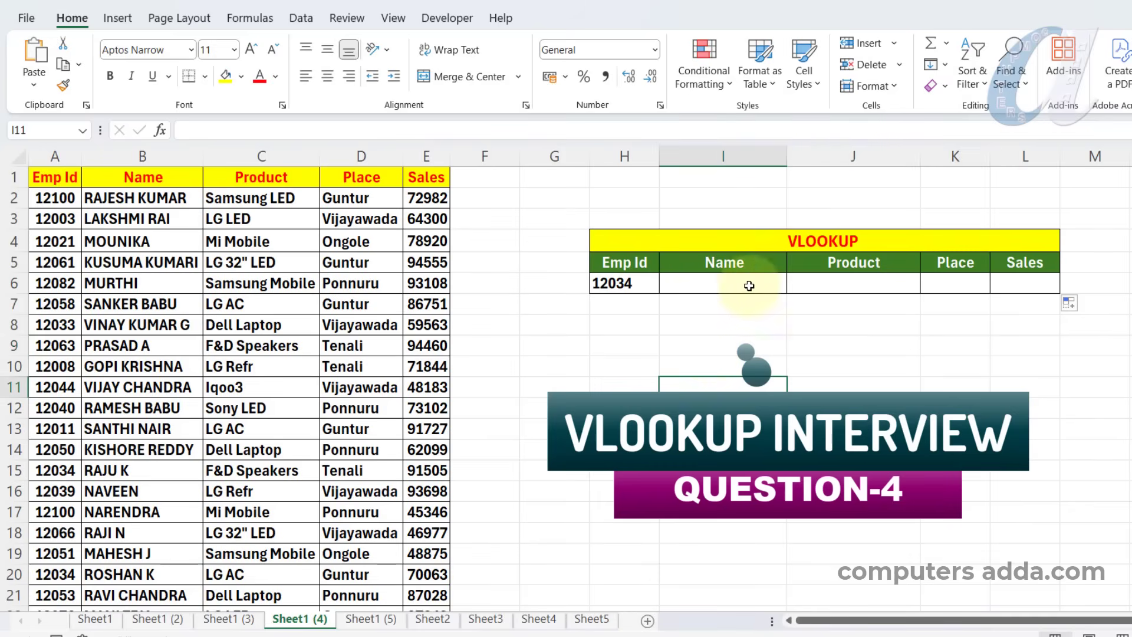
{"action": "left_click_drag", "start_coordinate": [703, 281], "coordinate": [1018, 282]}
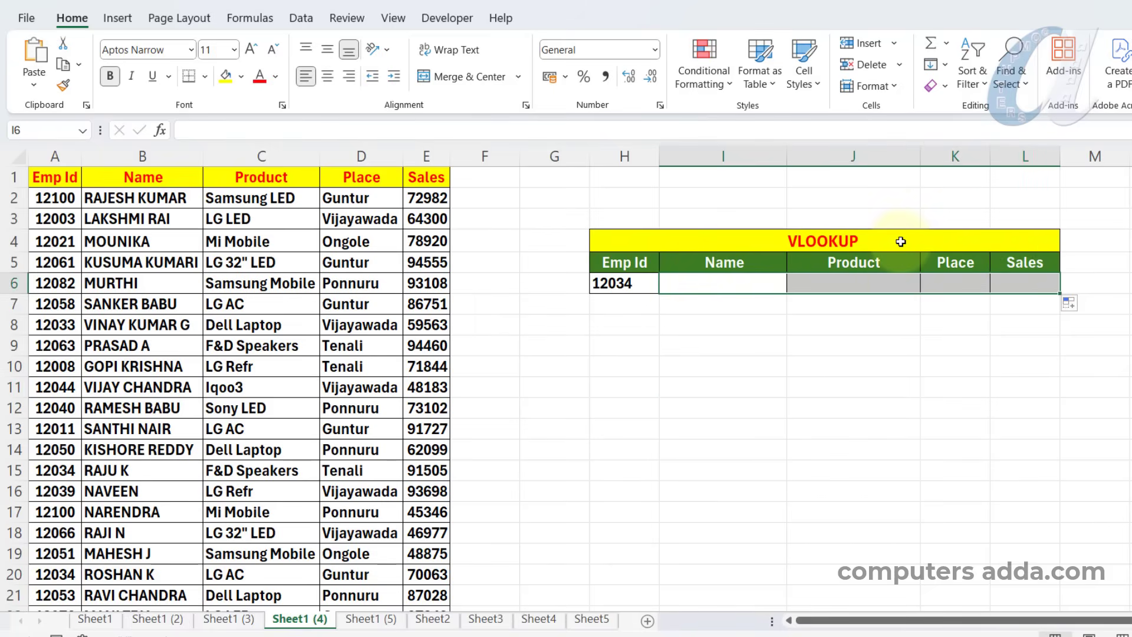
{"action": "type", "text": "="}
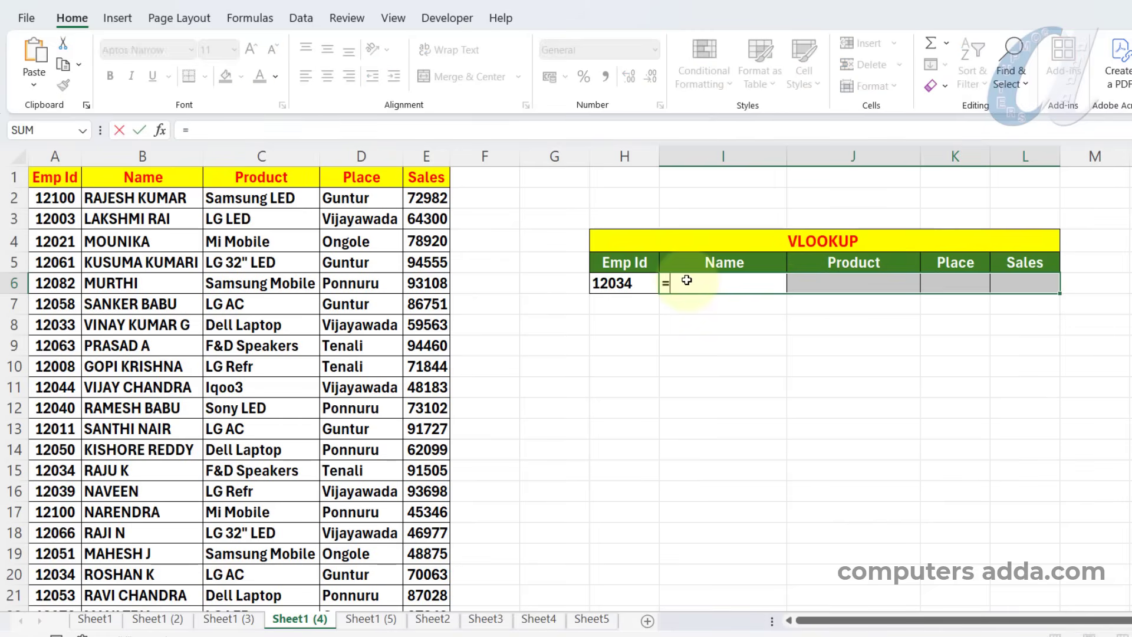
{"action": "type", "text": "vlo"}
{"action": "key", "text": "Tab"}
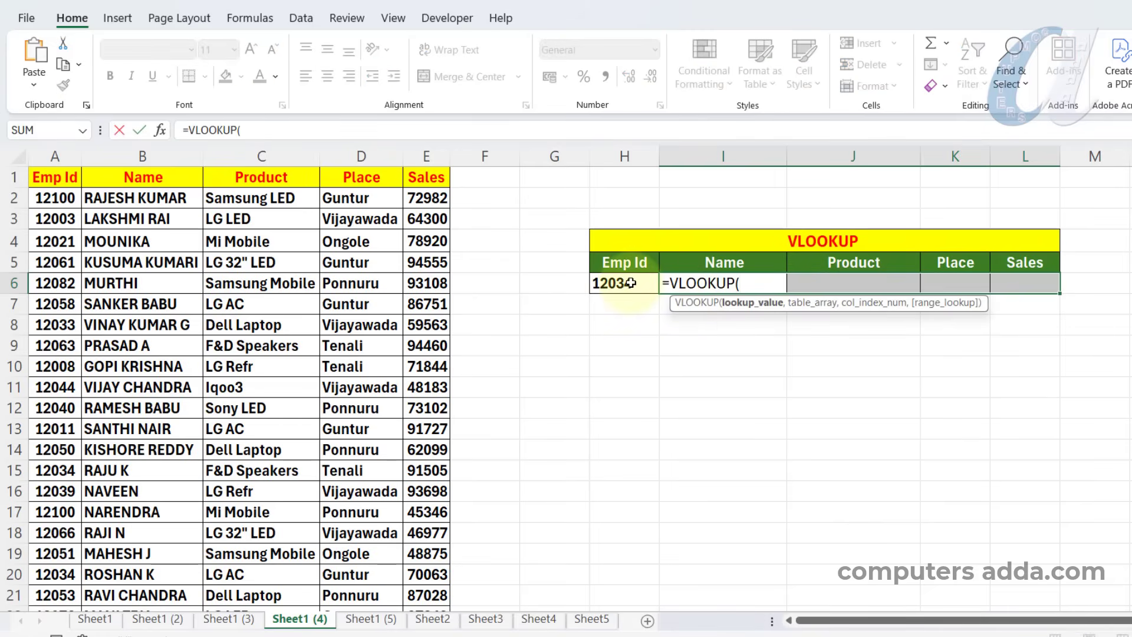
{"action": "left_click", "coordinate": [631, 283]}
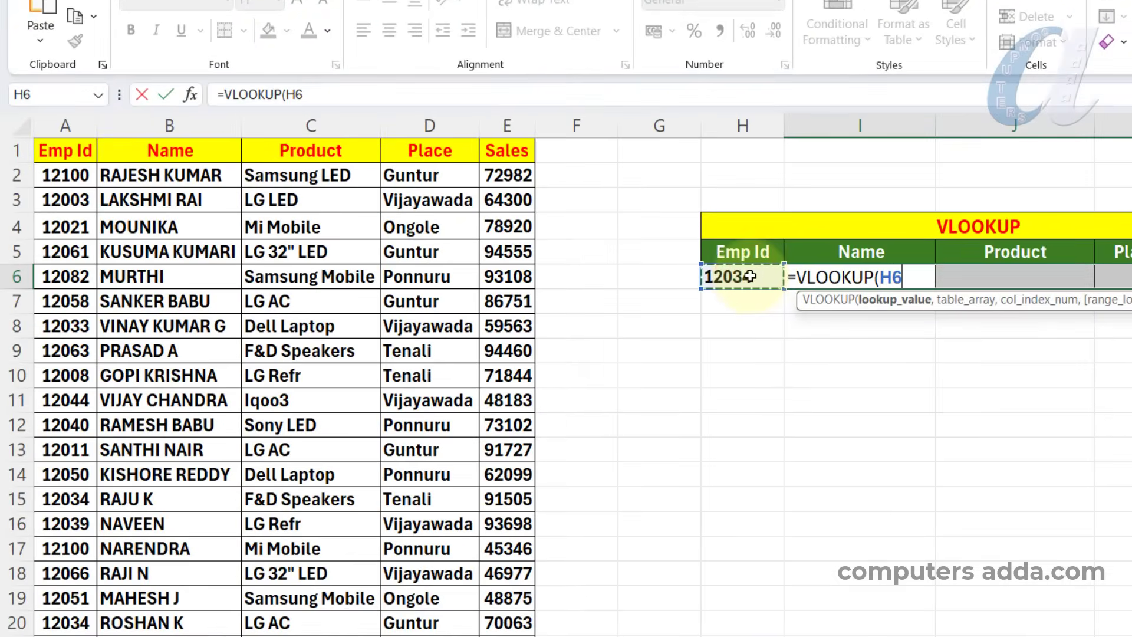
{"action": "type", "text": ","}
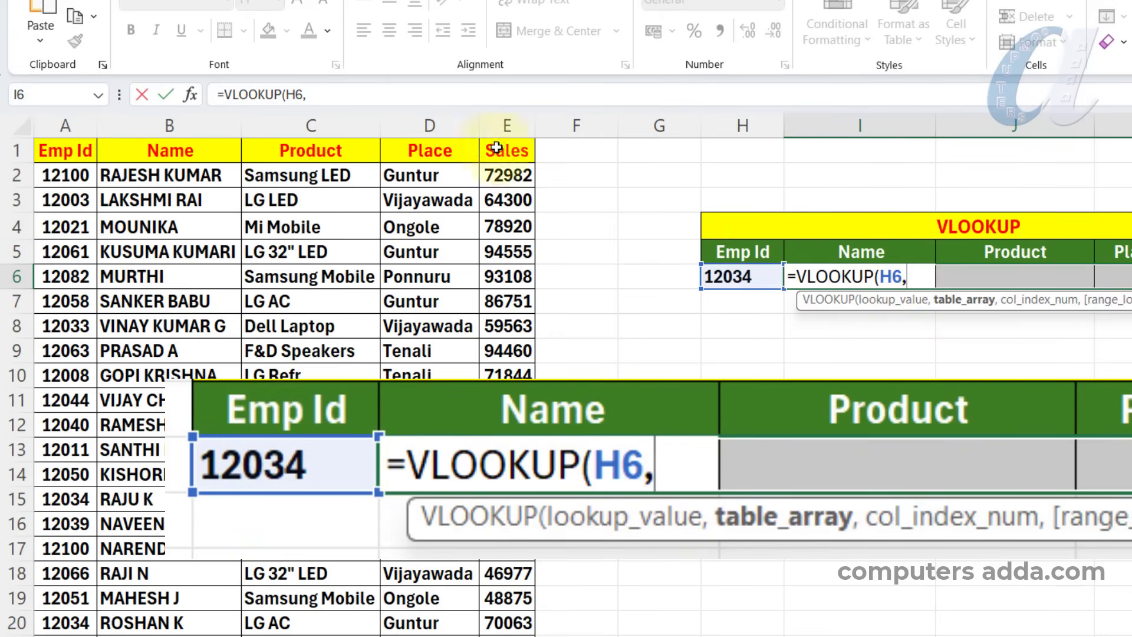
{"action": "left_click_drag", "start_coordinate": [66, 126], "coordinate": [505, 127]}
Complete the VLOOKUP with the column index array {2,3,4,5} and 0 for an exact match, returning all four fields across I6:L6
{"action": "type", "text": ",{2,3,4"}
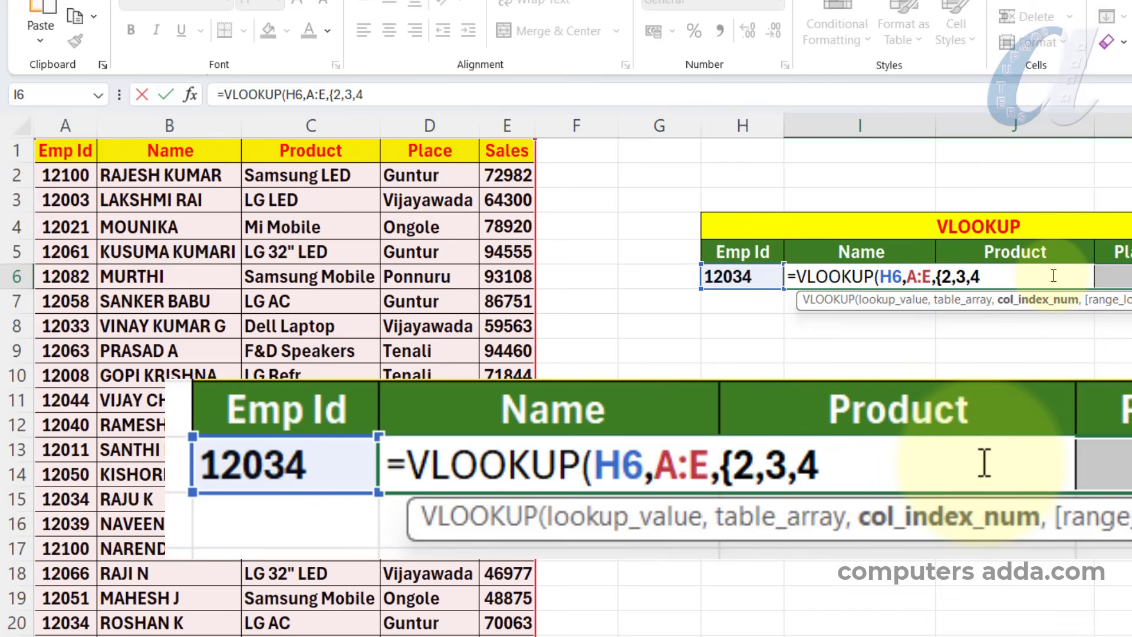
{"action": "type", "text": ",5"}
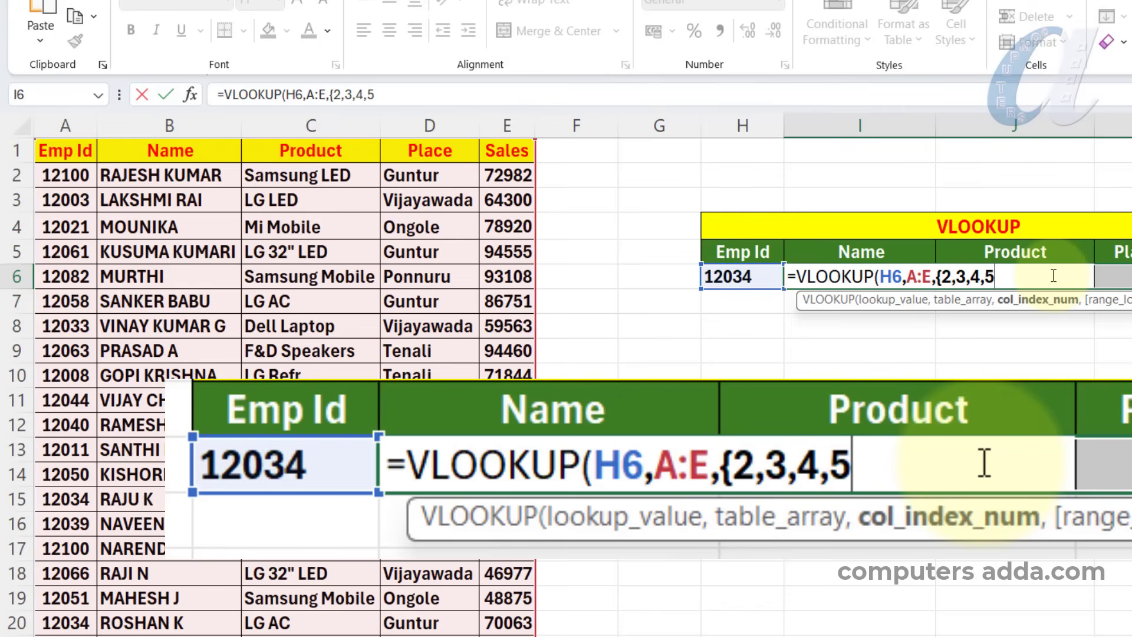
{"action": "type", "text": ",0"}
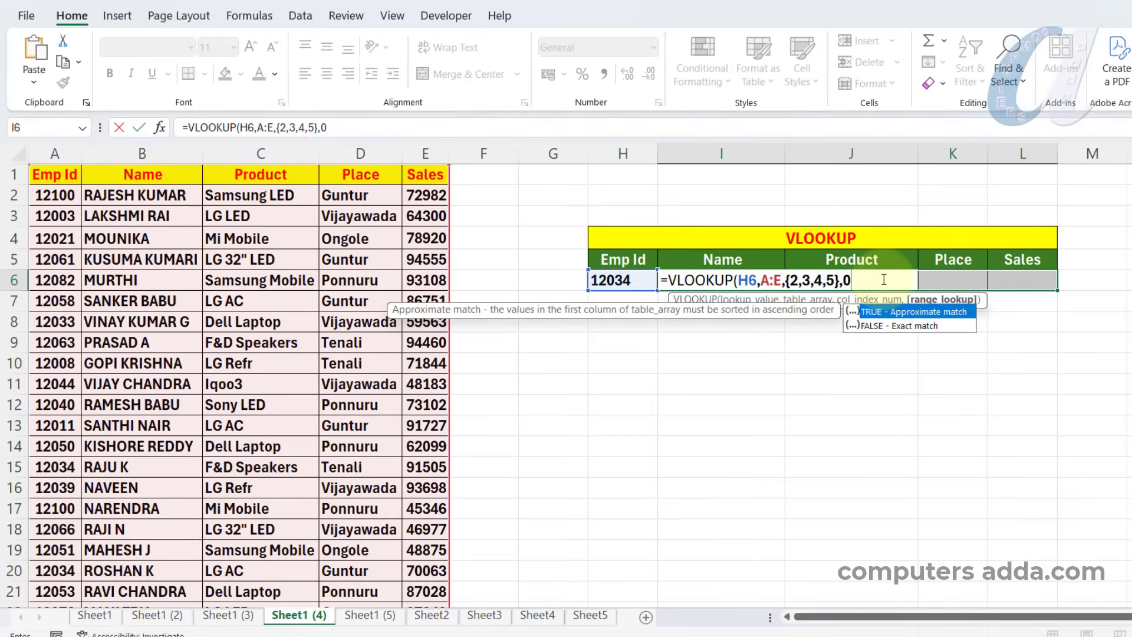
{"action": "type", "text": ")"}
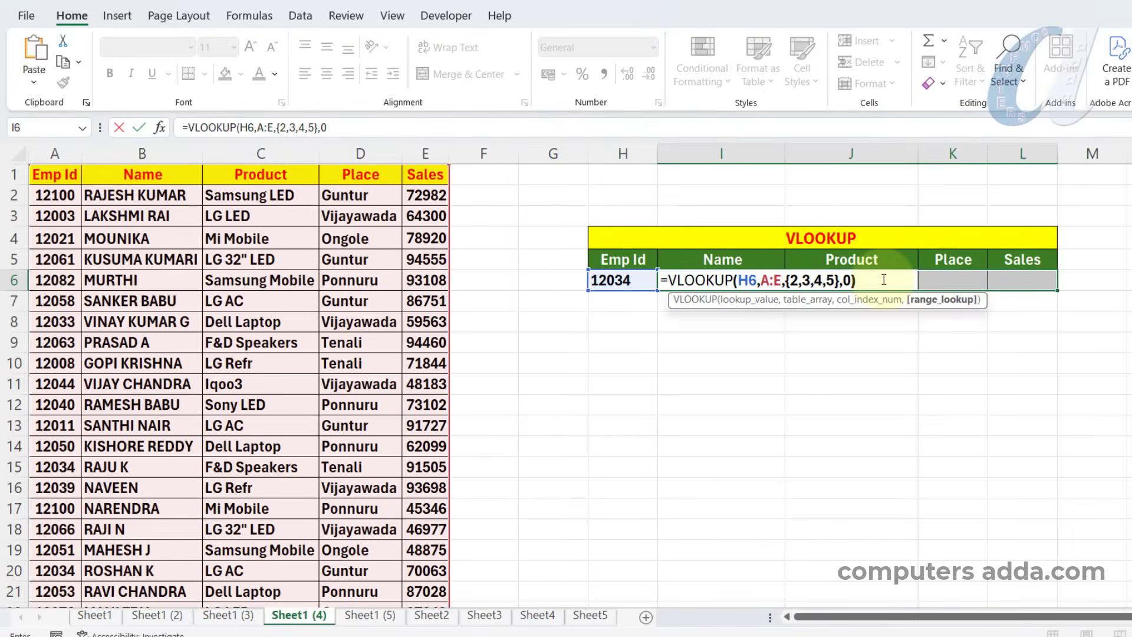
{"action": "key", "text": "Return"}
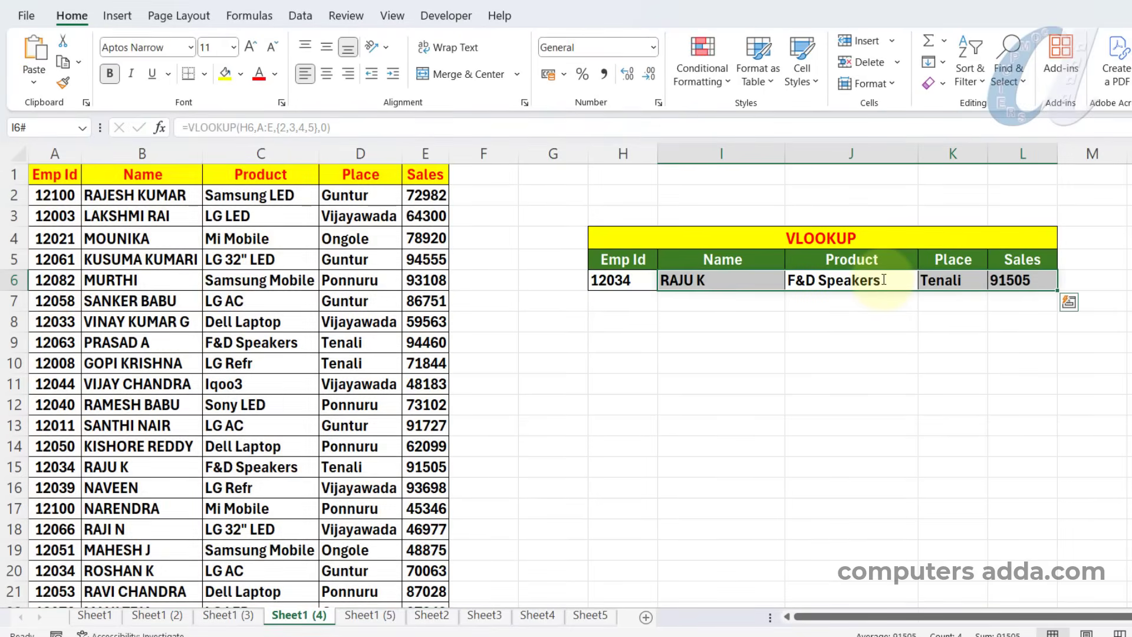
Review the lookup formula across I6:L6 and test it by setting H6 to the employee ID from worksheet row 7
{"action": "left_click", "coordinate": [702, 318]}
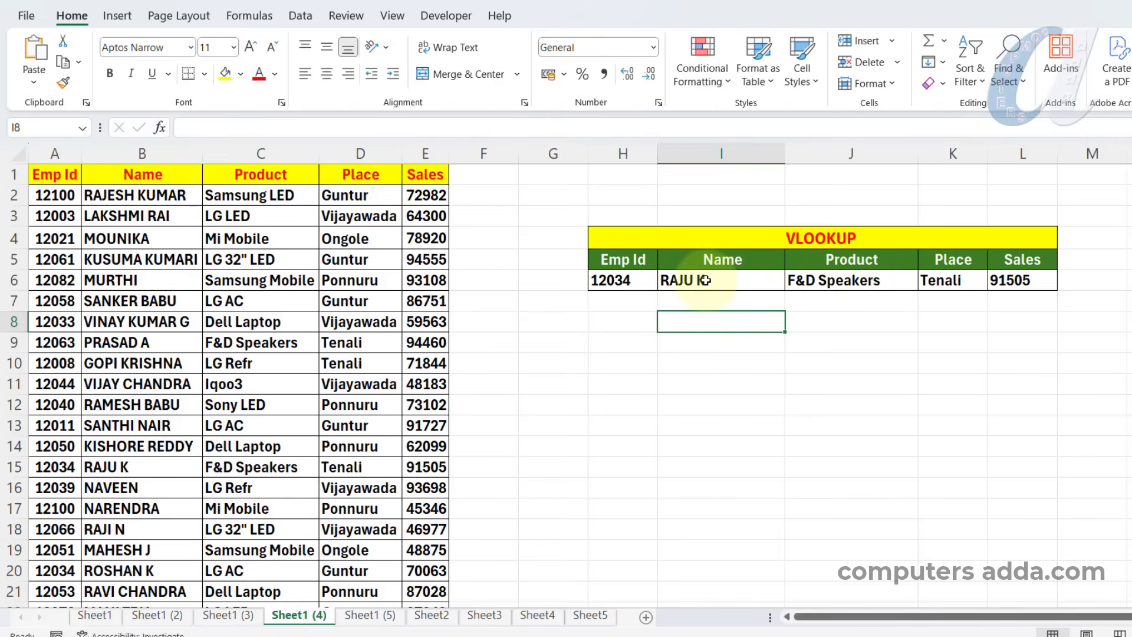
{"action": "left_click_drag", "start_coordinate": [725, 281], "coordinate": [1005, 280]}
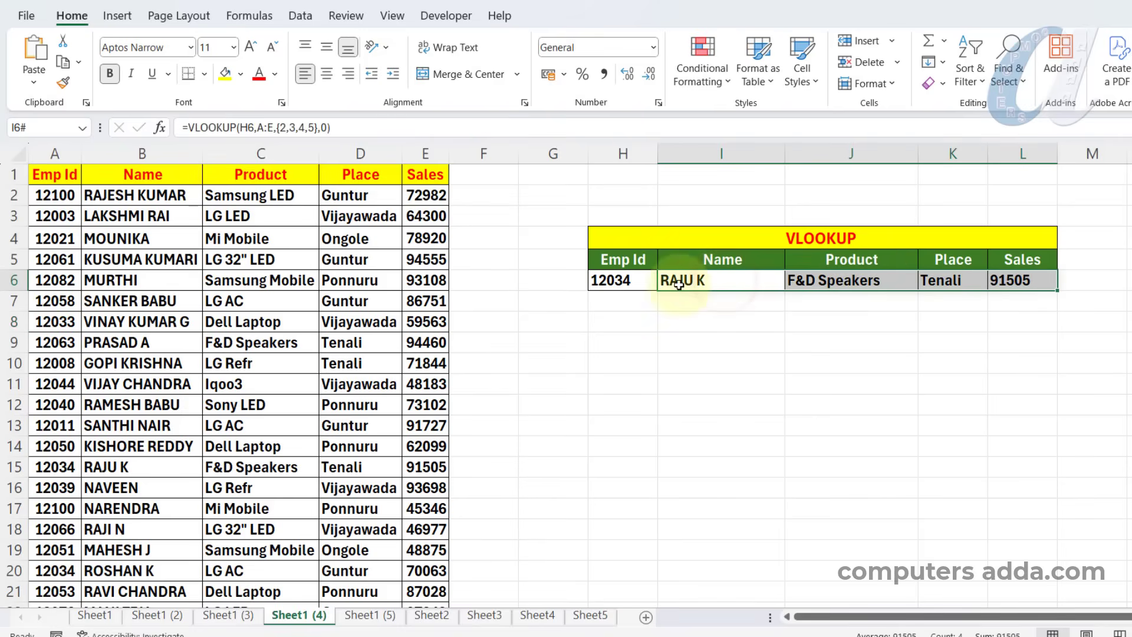
{"action": "left_click", "coordinate": [620, 287]}
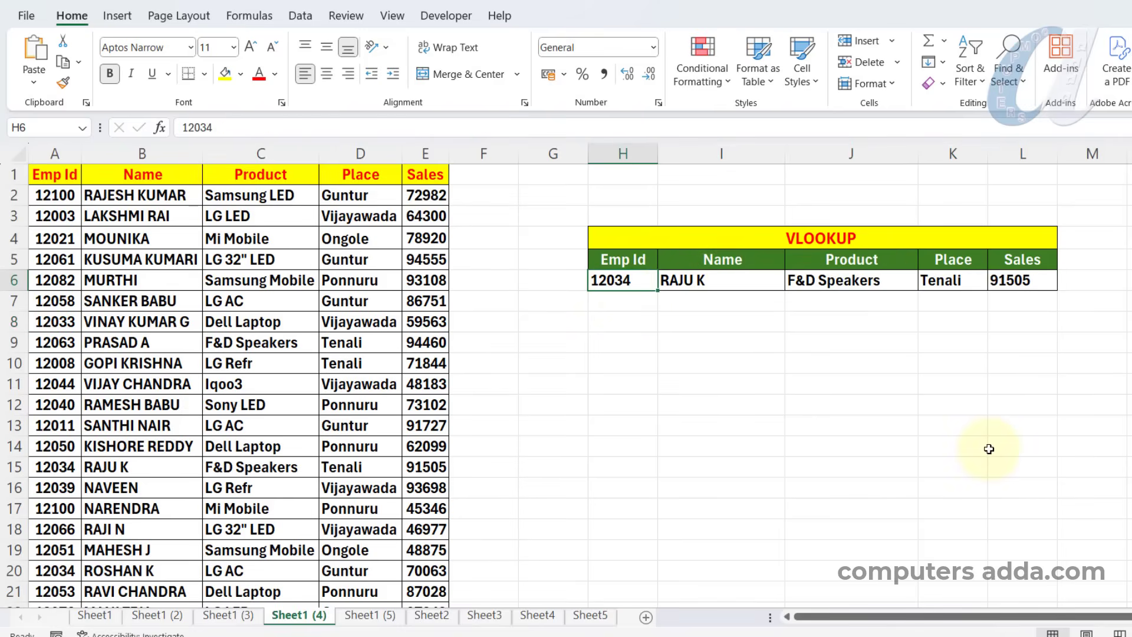
{"action": "type", "text": "1"}
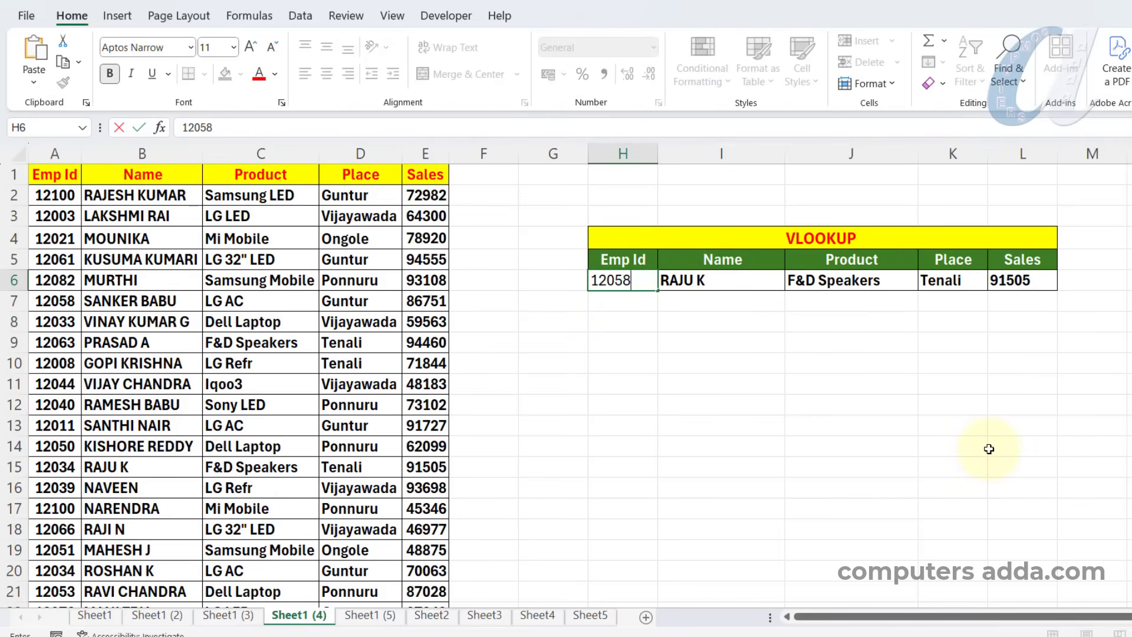
{"action": "key", "text": "Return"}
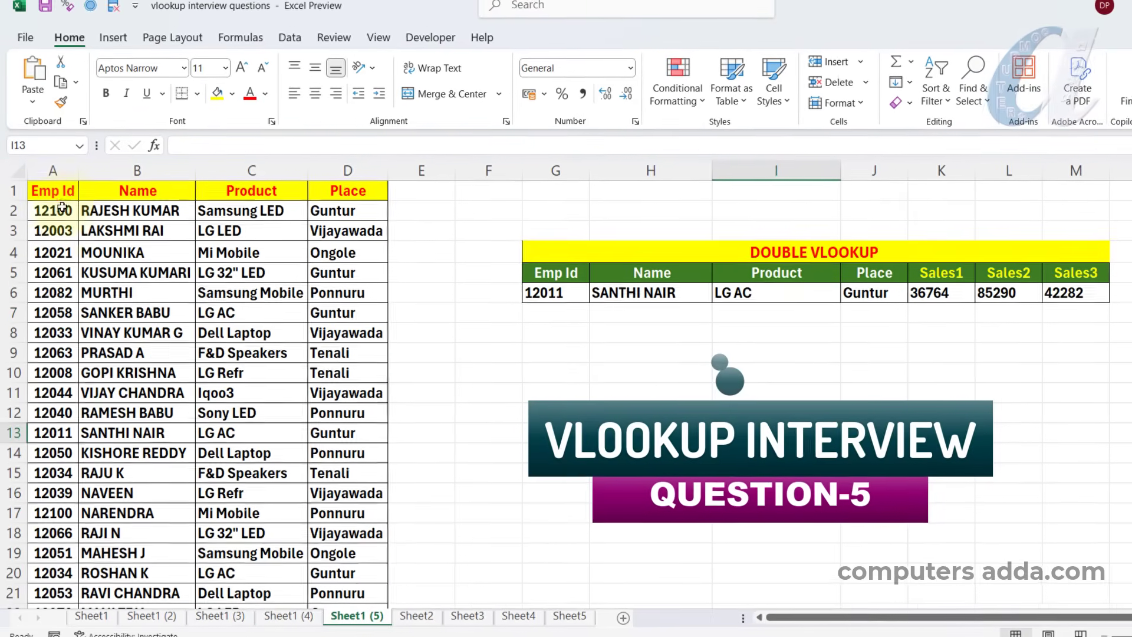
On Sheet1 (5), examine the source columns Name, Product and Place and the DOUBLE VLOOKUP cells G6 through M6
{"action": "left_click_drag", "start_coordinate": [134, 202], "coordinate": [139, 334]}
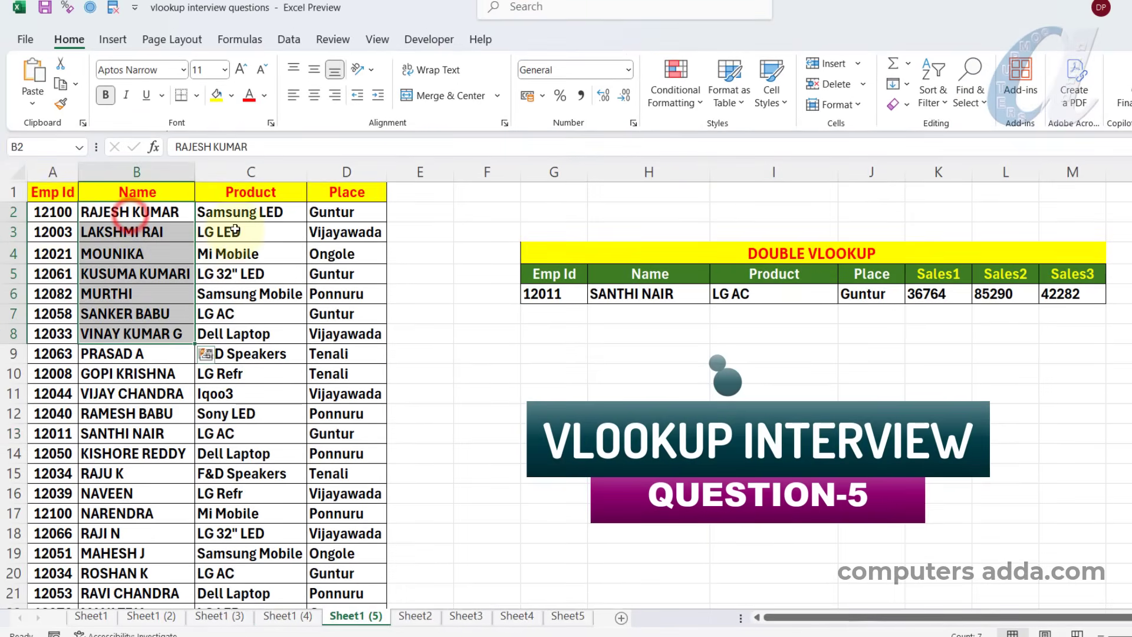
{"action": "left_click_drag", "start_coordinate": [244, 215], "coordinate": [251, 313]}
{"action": "left_click_drag", "start_coordinate": [349, 213], "coordinate": [348, 471]}
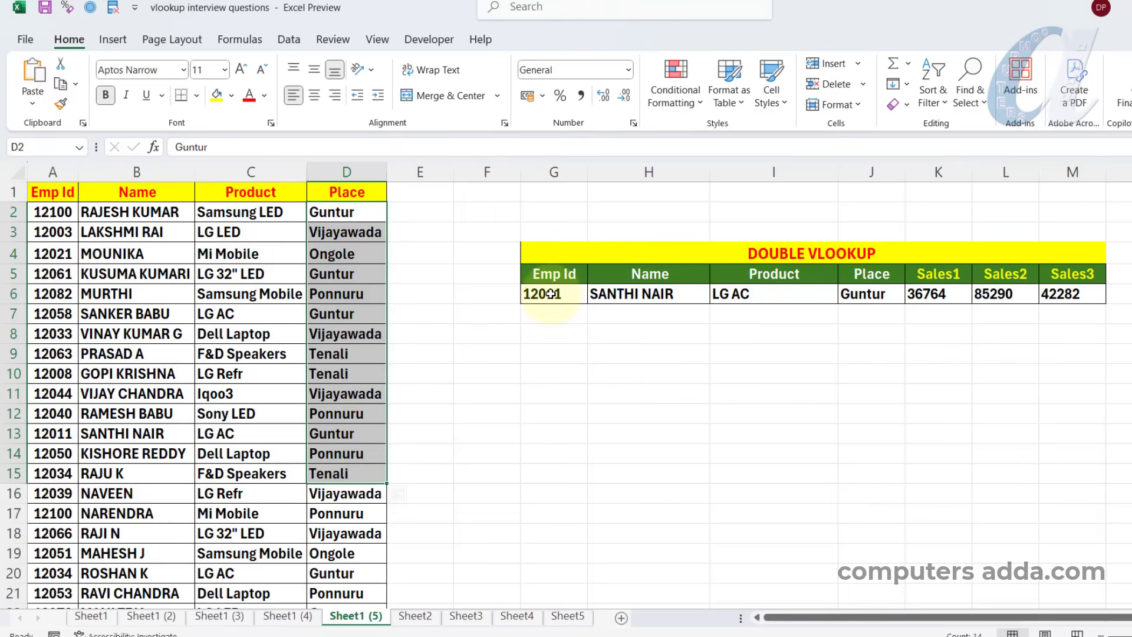
{"action": "left_click", "coordinate": [551, 294]}
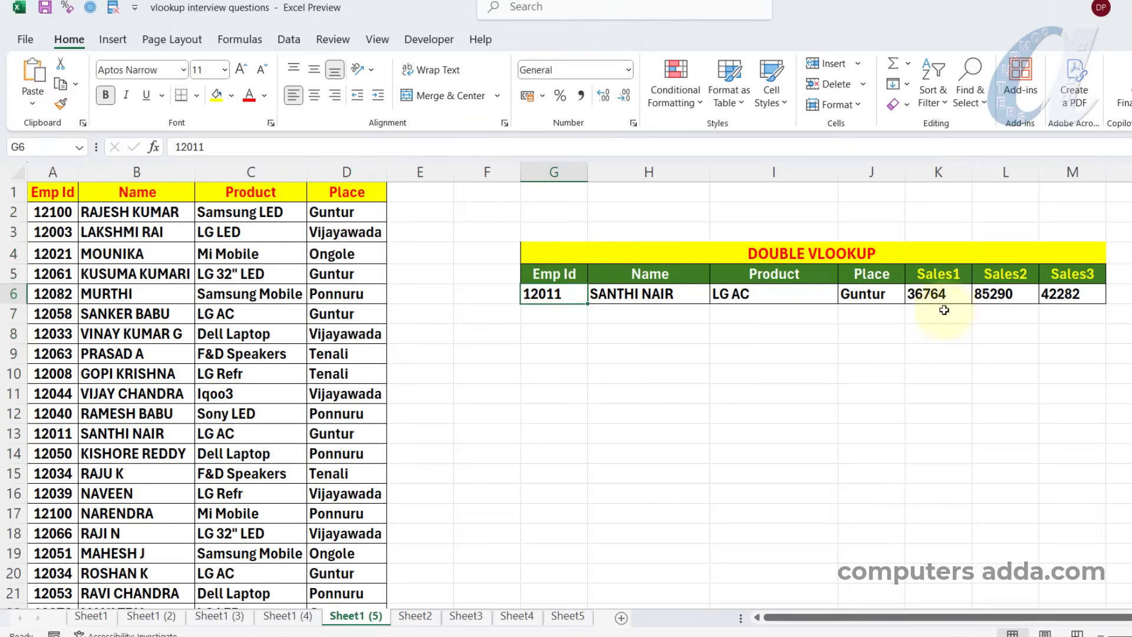
{"action": "left_click", "coordinate": [646, 295]}
{"action": "left_click", "coordinate": [805, 294]}
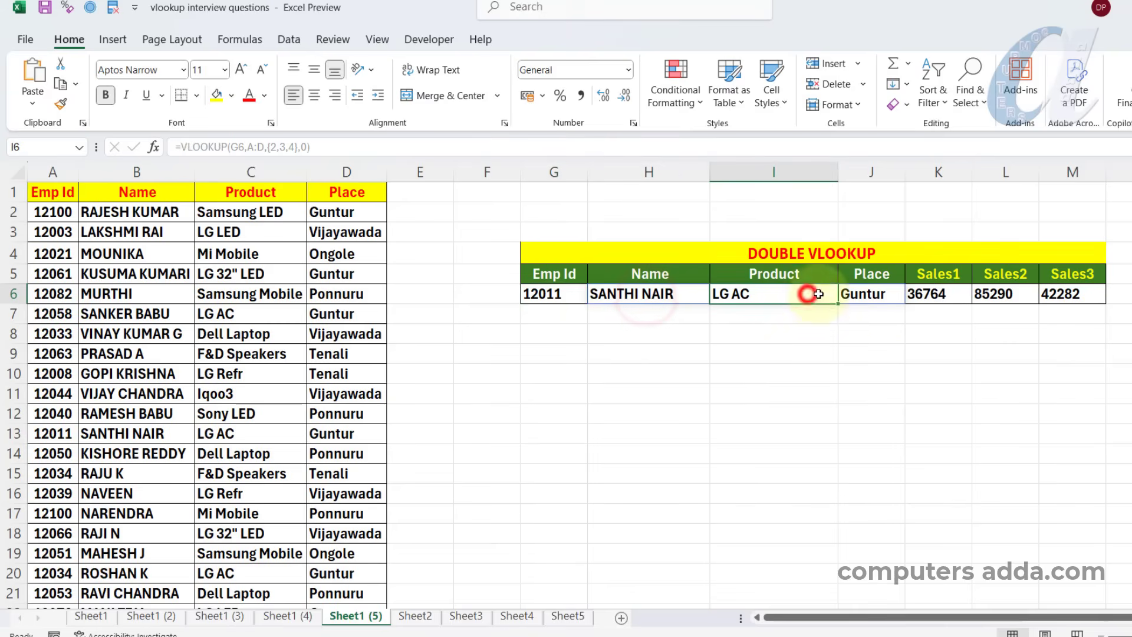
{"action": "left_click", "coordinate": [880, 295]}
{"action": "left_click", "coordinate": [939, 295]}
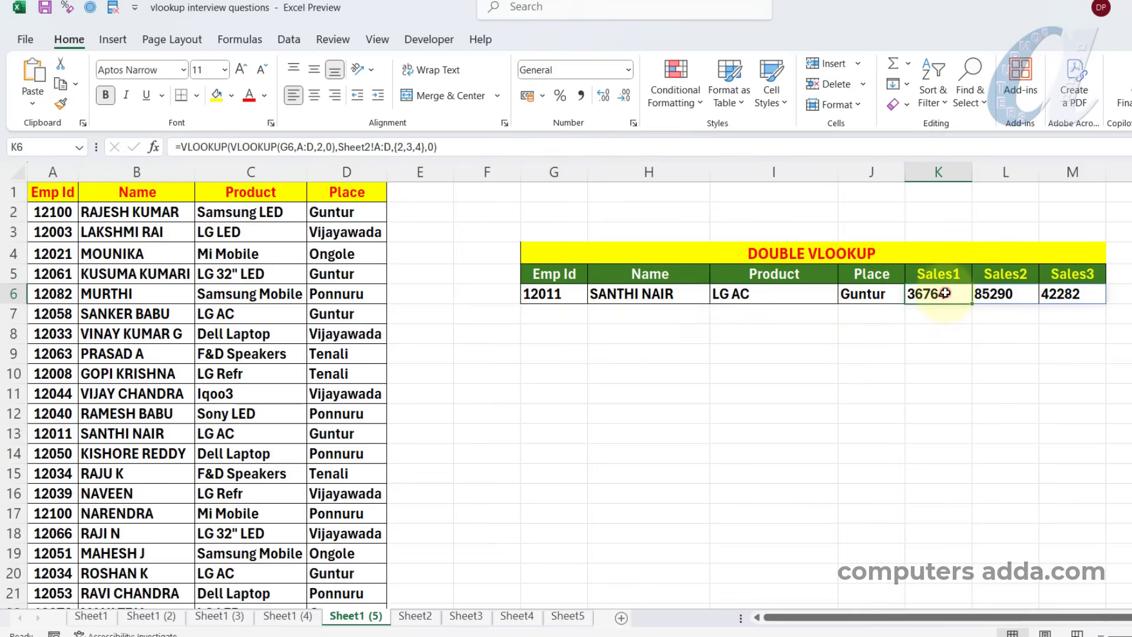
{"action": "left_click", "coordinate": [1006, 296]}
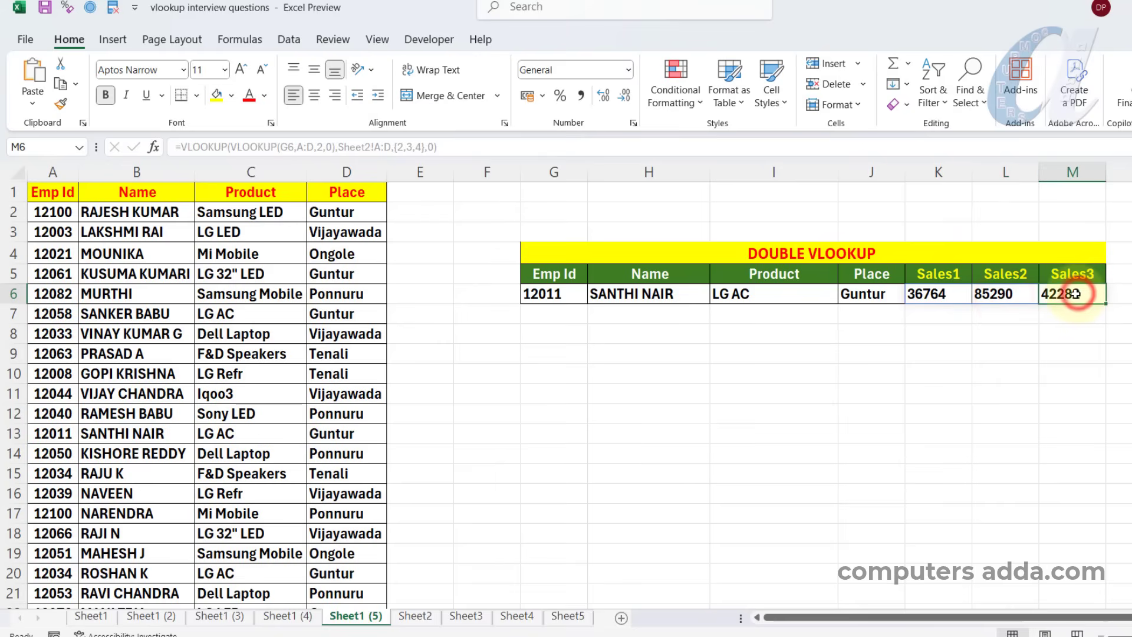
{"action": "left_click_drag", "start_coordinate": [940, 293], "coordinate": [1082, 297]}
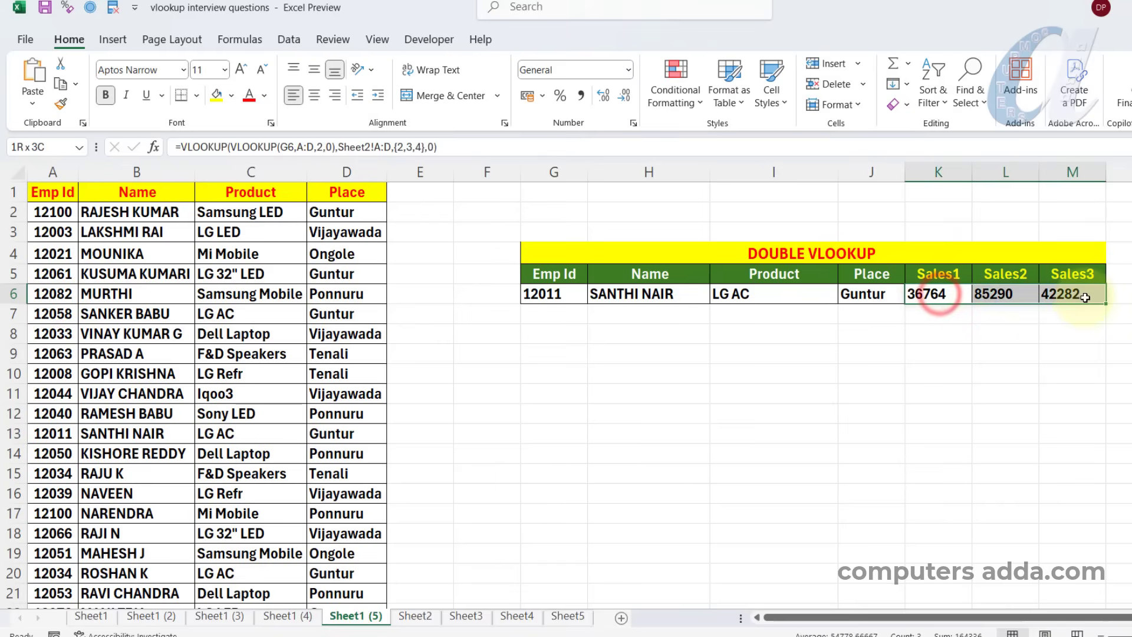
Examine the Name and Sales 1 to Sales 3 columns on Sheet2 and compare them with the lookup table on Sheet1 (5)
{"action": "left_click", "coordinate": [420, 617]}
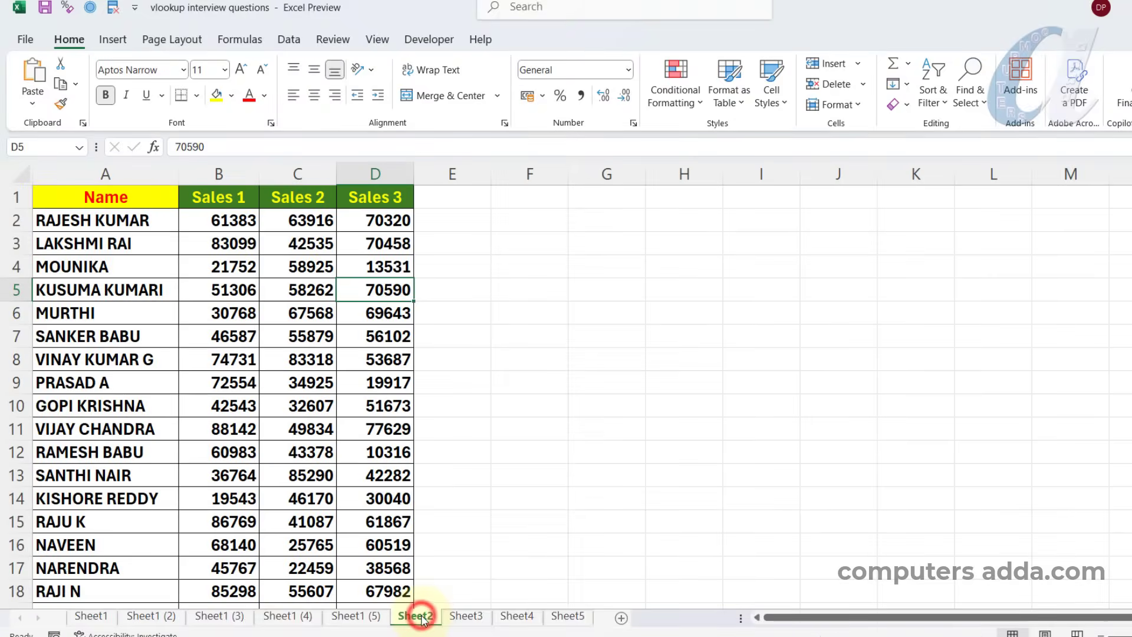
{"action": "left_click_drag", "start_coordinate": [118, 220], "coordinate": [106, 450]}
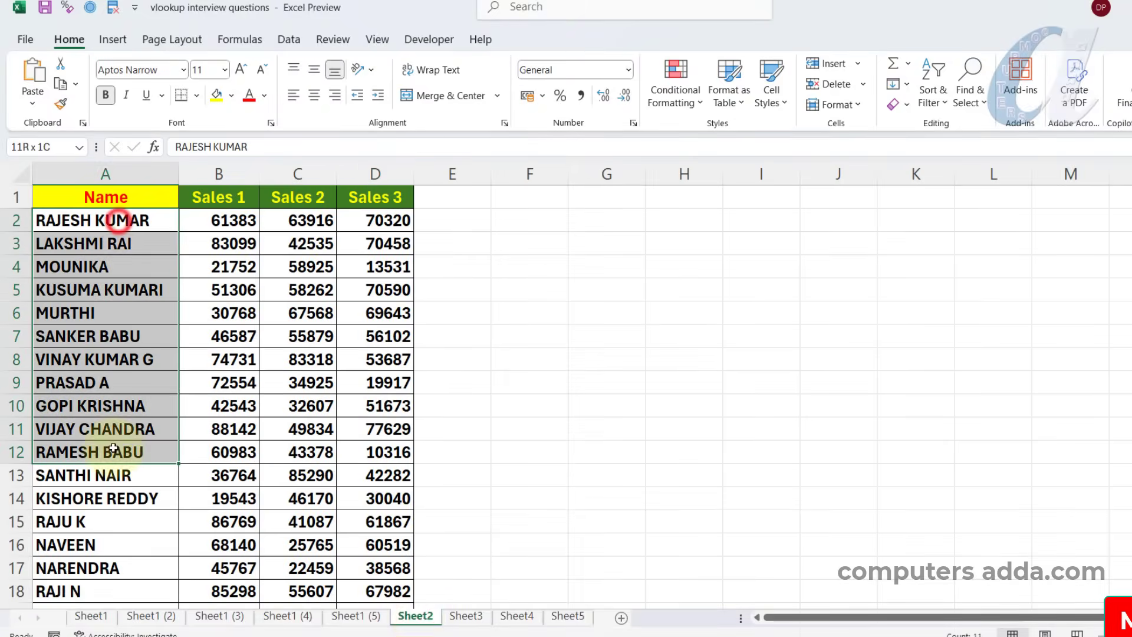
{"action": "left_click_drag", "start_coordinate": [207, 219], "coordinate": [217, 429]}
{"action": "left_click_drag", "start_coordinate": [307, 218], "coordinate": [306, 244]}
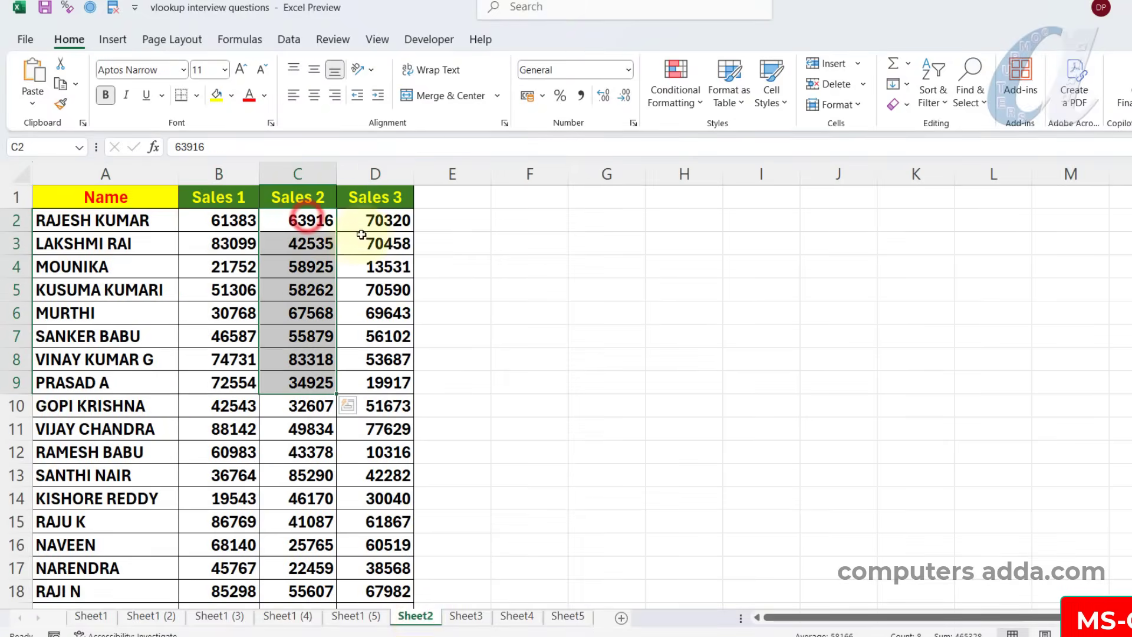
{"action": "left_click_drag", "start_coordinate": [376, 219], "coordinate": [367, 467]}
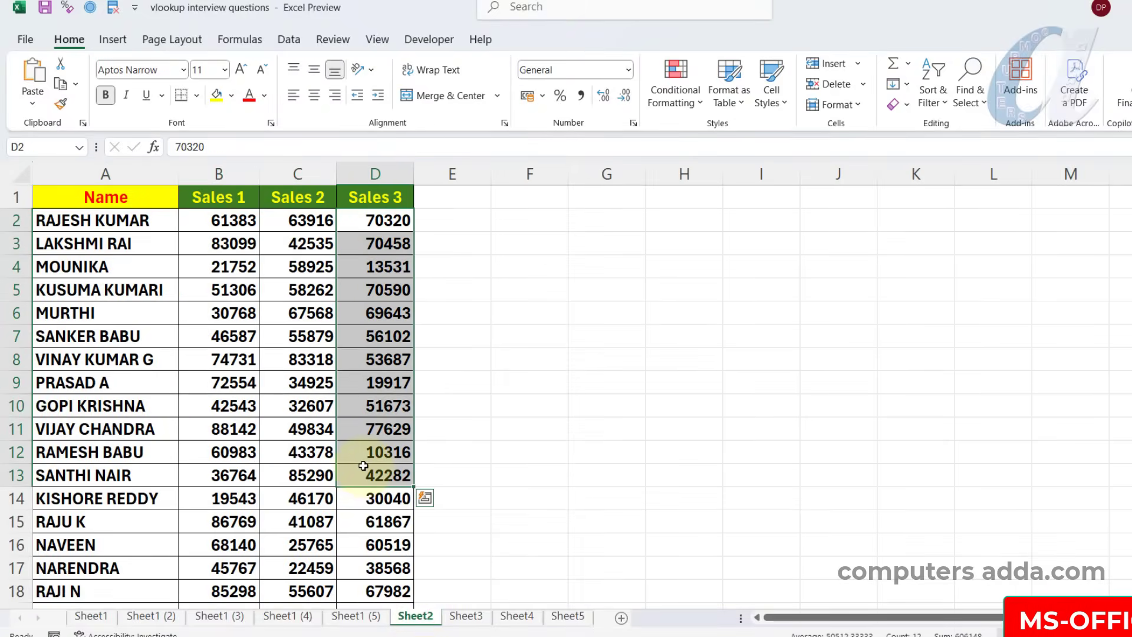
{"action": "left_click", "coordinate": [354, 616]}
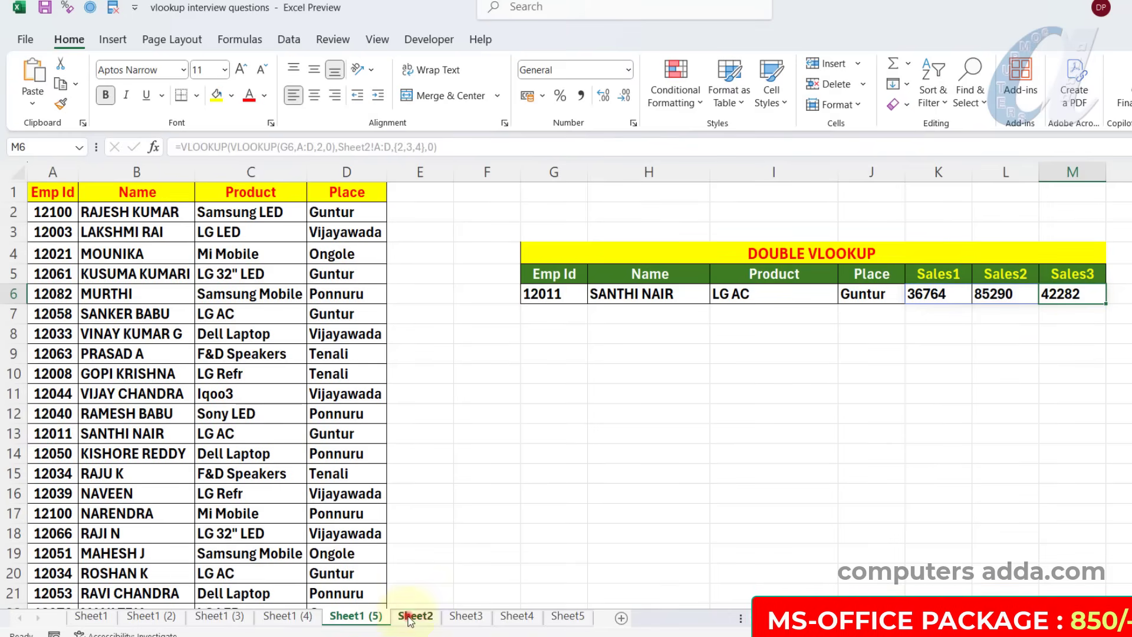
{"action": "left_click", "coordinate": [413, 615]}
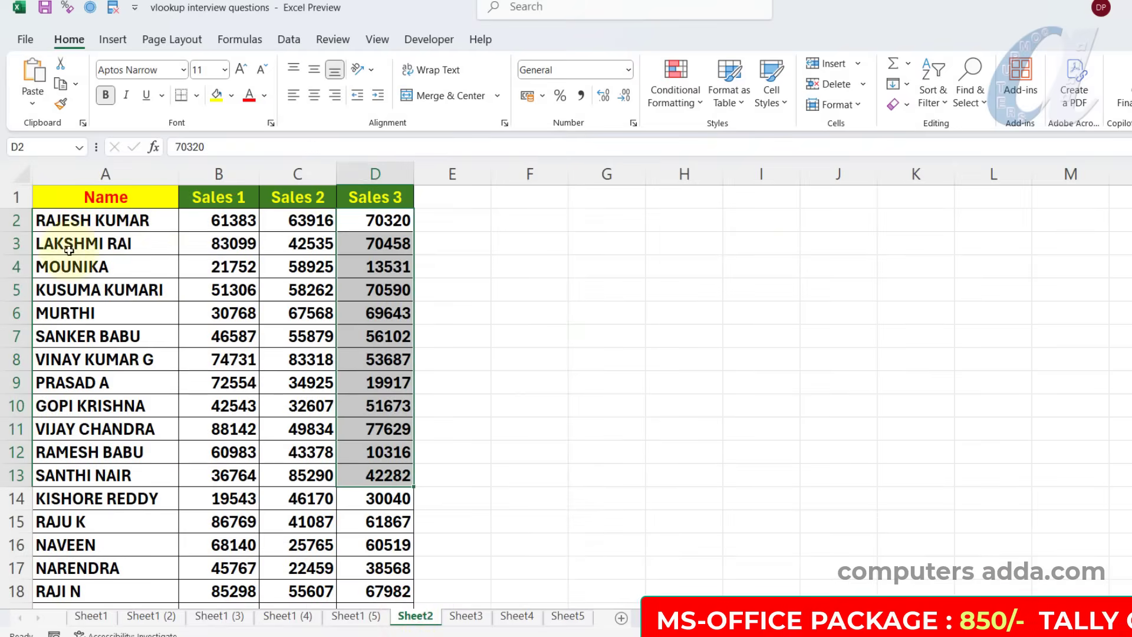
{"action": "left_click", "coordinate": [359, 616]}
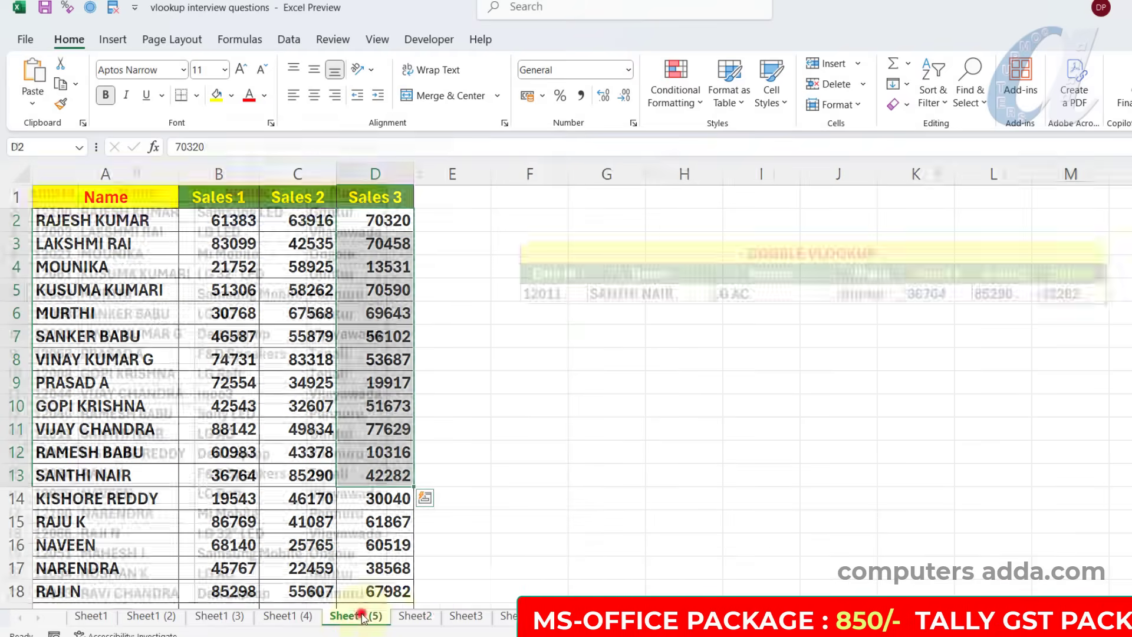
On Sheet1 (5), examine the lookup ID in G6 and the formulas behind the employee details and sales cells H6:M6
{"action": "left_click", "coordinate": [608, 425]}
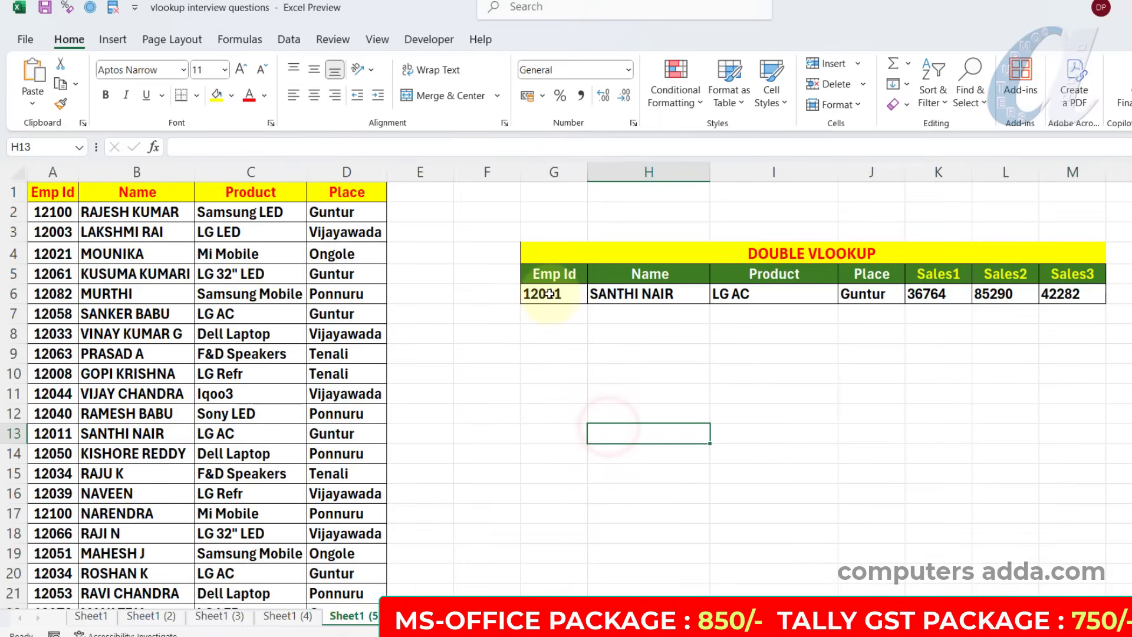
{"action": "left_click", "coordinate": [550, 294]}
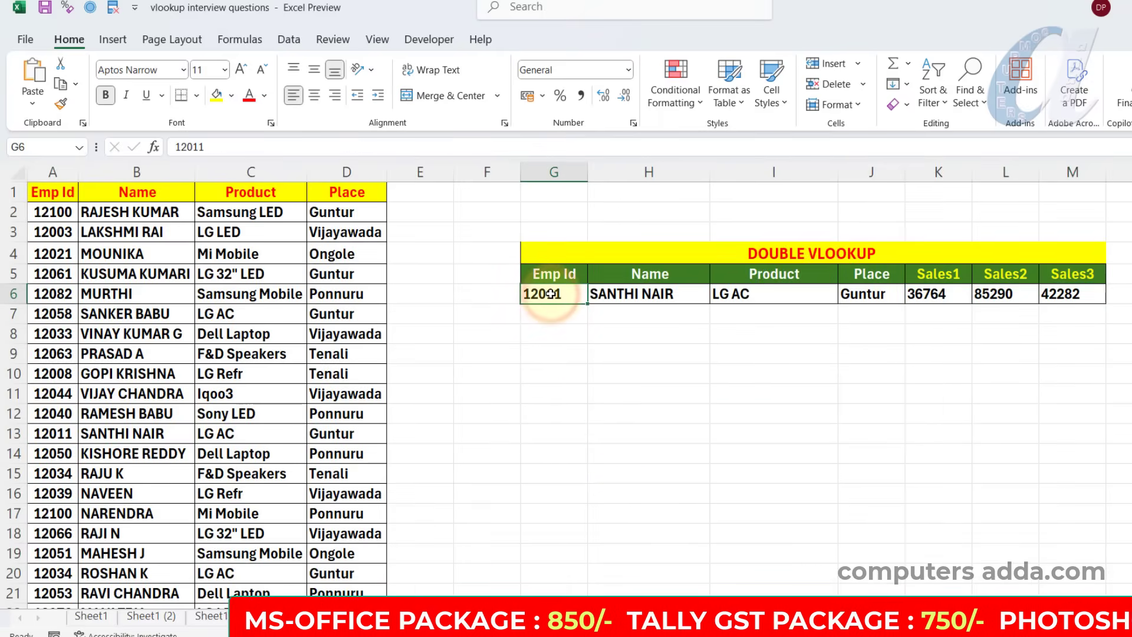
{"action": "left_click", "coordinate": [679, 293]}
{"action": "left_click", "coordinate": [746, 293]}
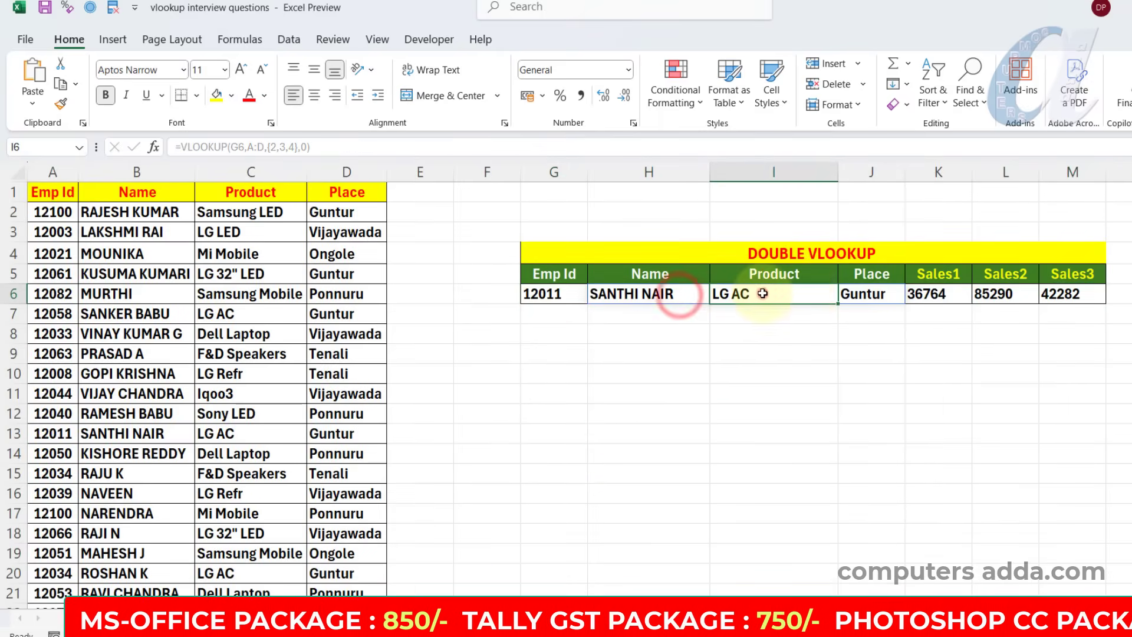
{"action": "left_click", "coordinate": [871, 294]}
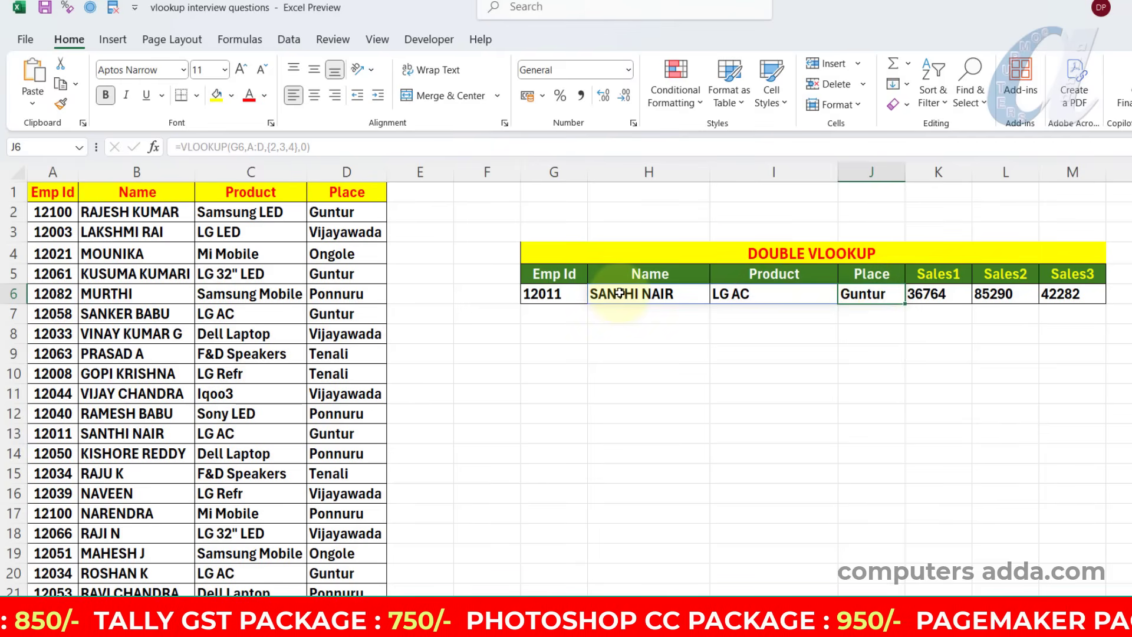
{"action": "left_click", "coordinate": [930, 294]}
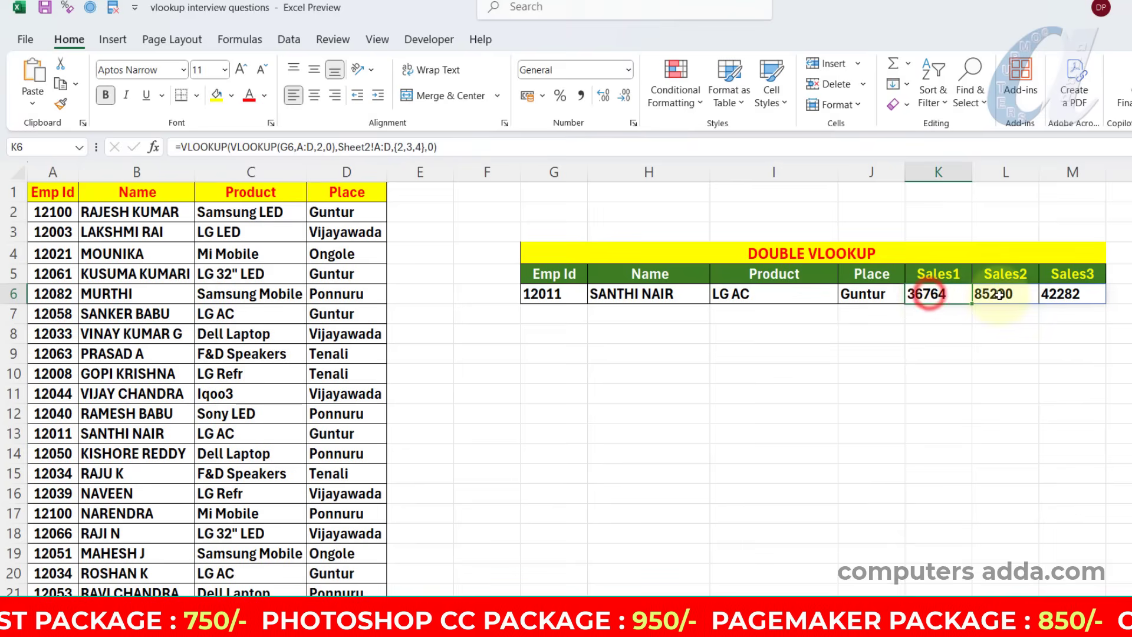
{"action": "left_click", "coordinate": [1001, 293]}
{"action": "left_click", "coordinate": [1071, 294]}
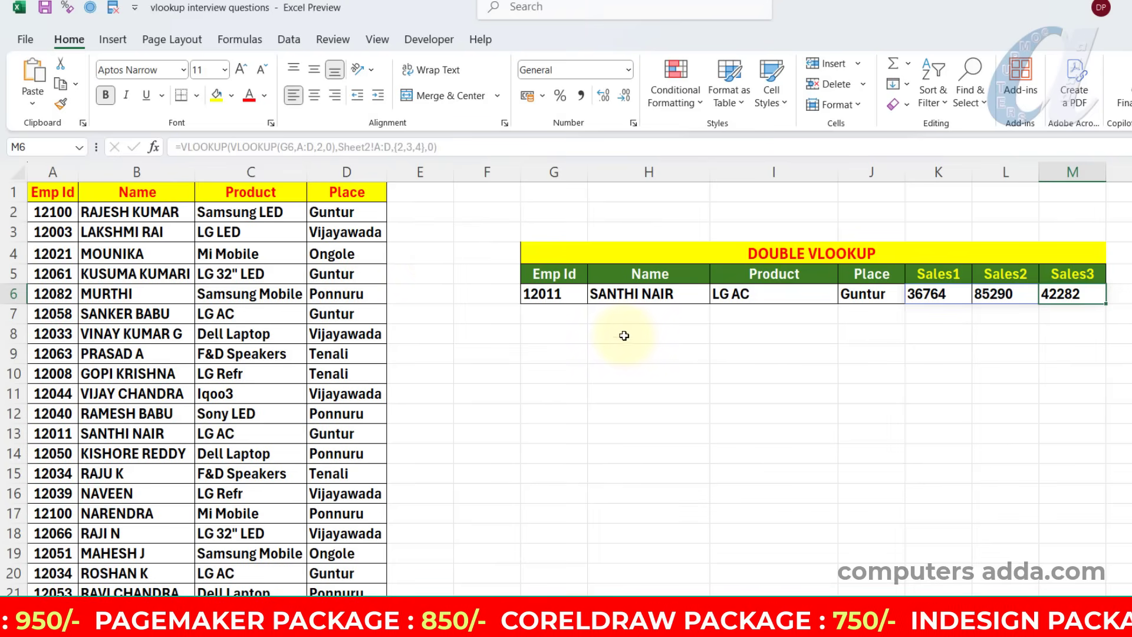
Clear the existing lookup formulas from H6:M6 in the DOUBLE VLOOKUP table
{"action": "left_click_drag", "start_coordinate": [637, 294], "coordinate": [1060, 293]}
{"action": "key", "text": "Delete"}
{"action": "left_click", "coordinate": [820, 453]}
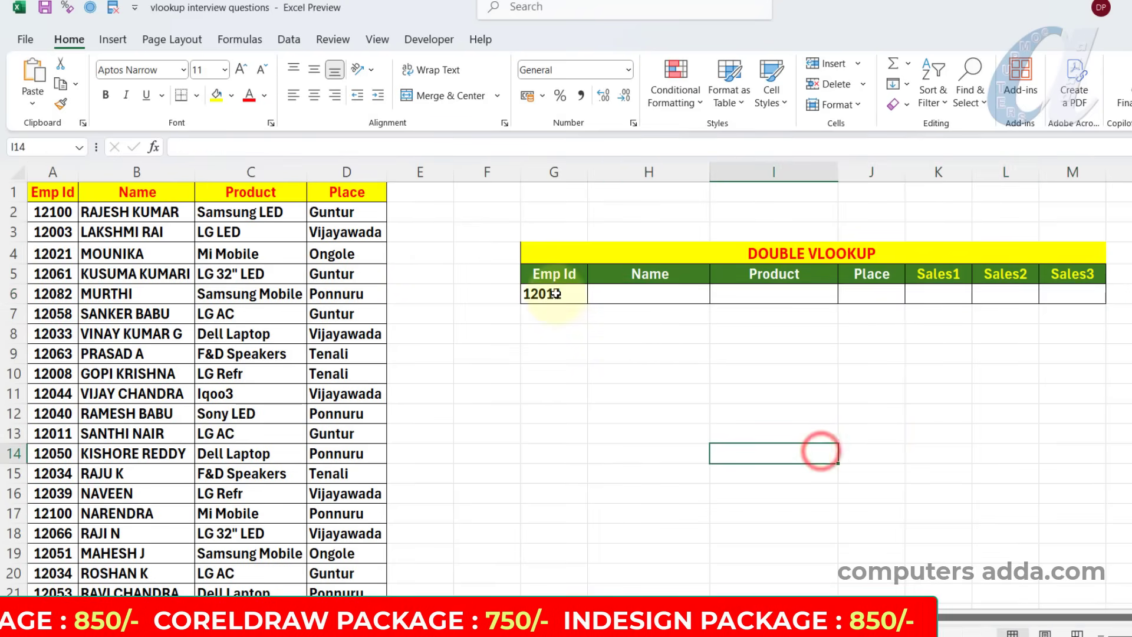
Start a VLOOKUP formula across H6:J6 with G6 as the lookup value and columns A:D as the table array
{"action": "left_click", "coordinate": [548, 294]}
{"action": "left_click_drag", "start_coordinate": [654, 295], "coordinate": [870, 295]}
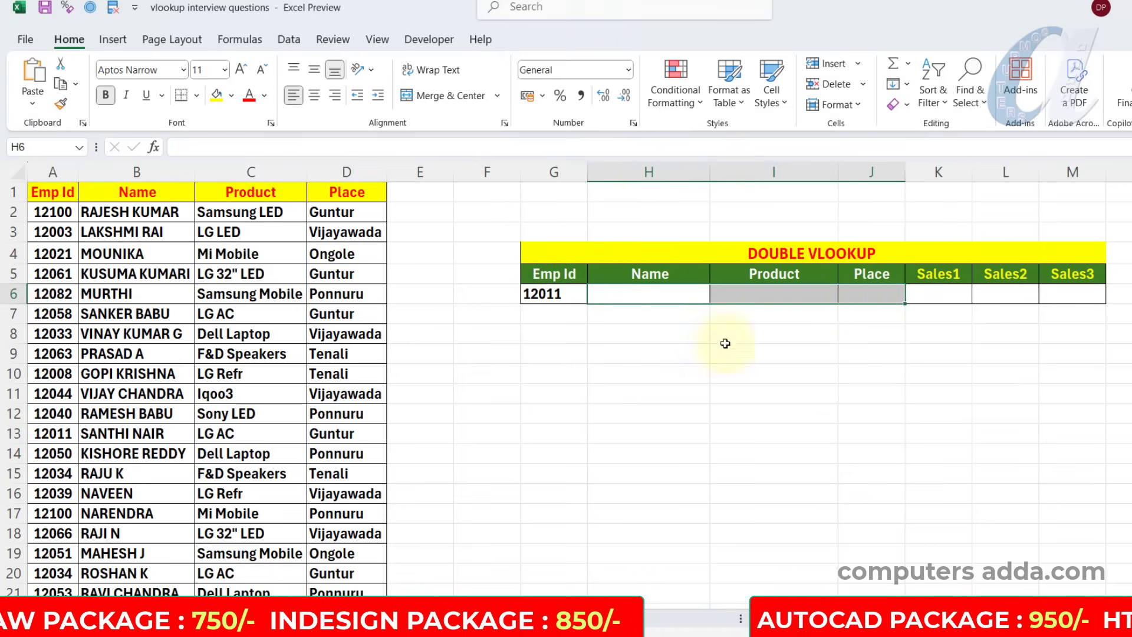
{"action": "left_click", "coordinate": [680, 400]}
{"action": "left_click_drag", "start_coordinate": [646, 294], "coordinate": [866, 291]}
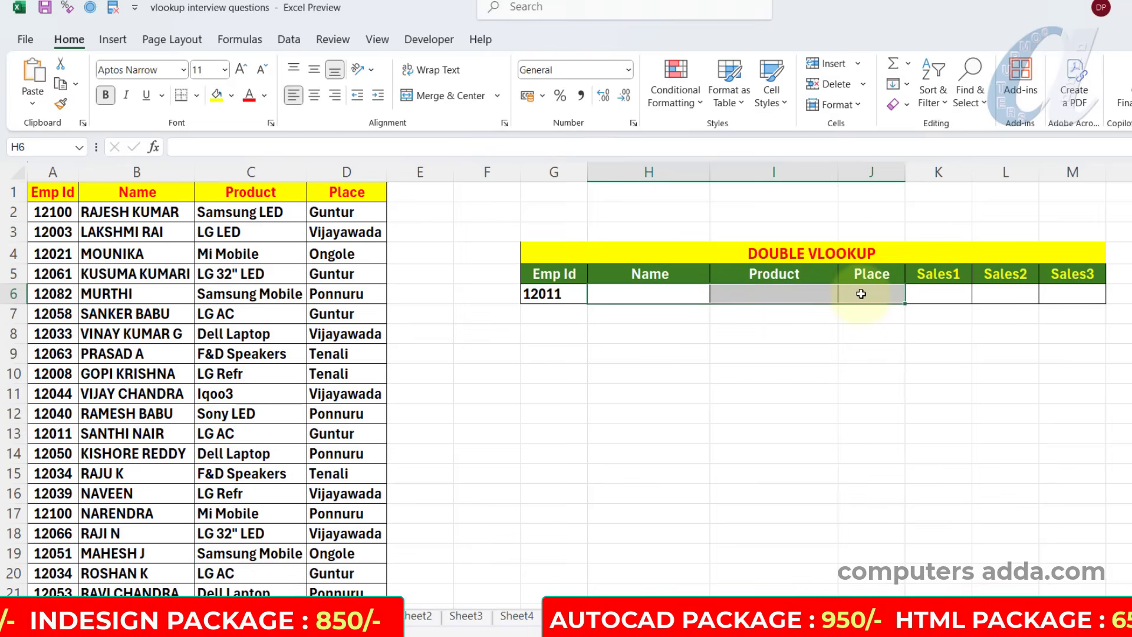
{"action": "type", "text": "=vl"}
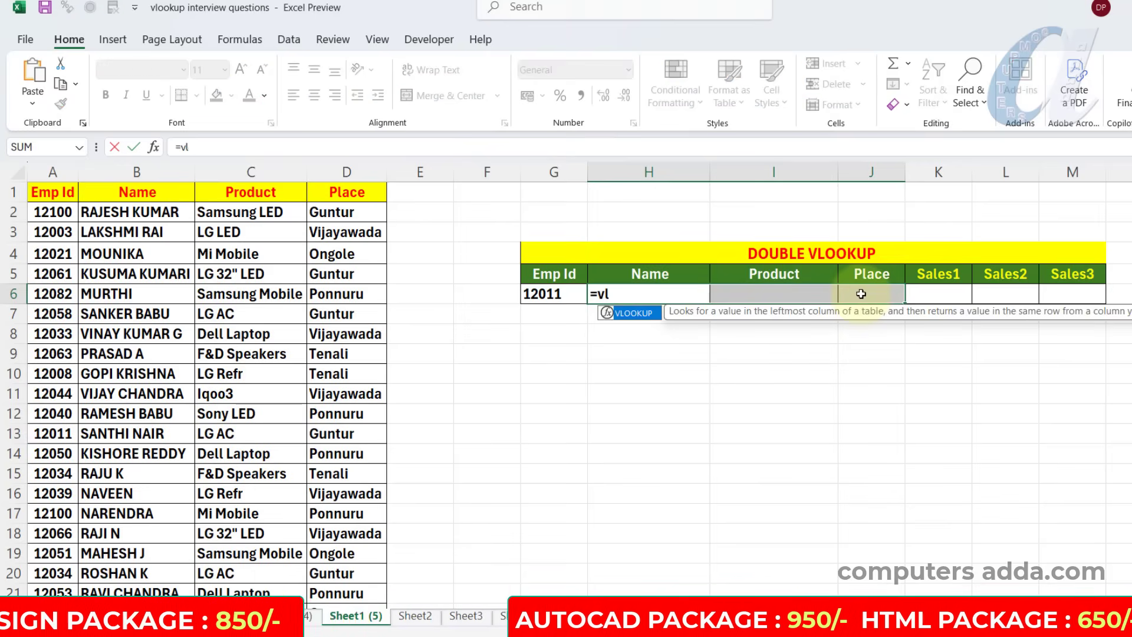
{"action": "key", "text": "Tab"}
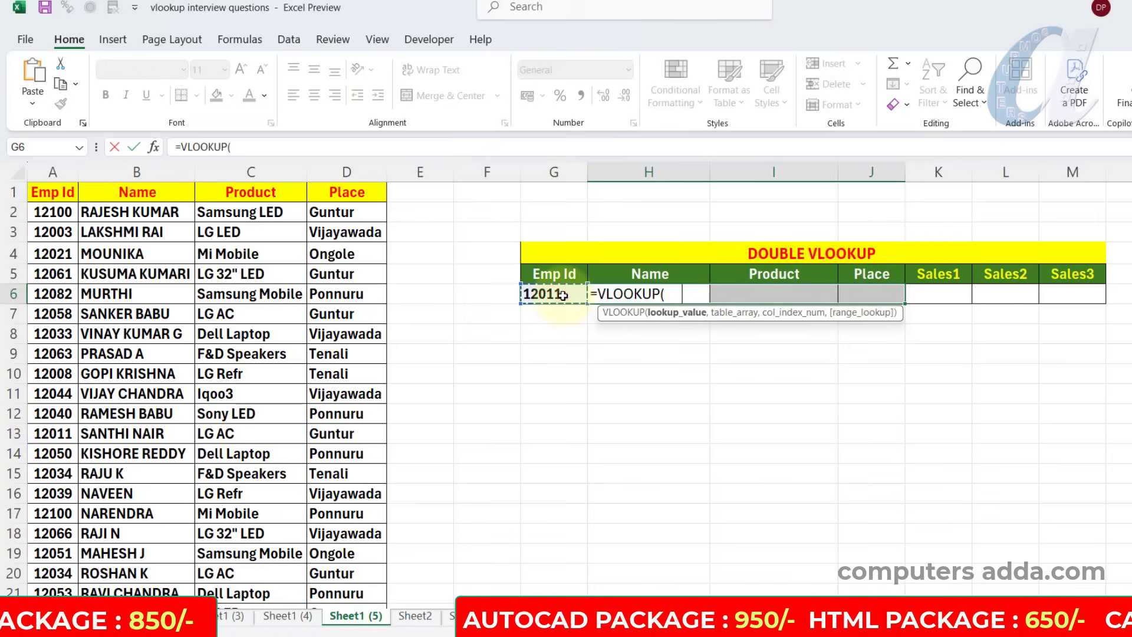
{"action": "left_click", "coordinate": [561, 295]}
{"action": "type", "text": ","}
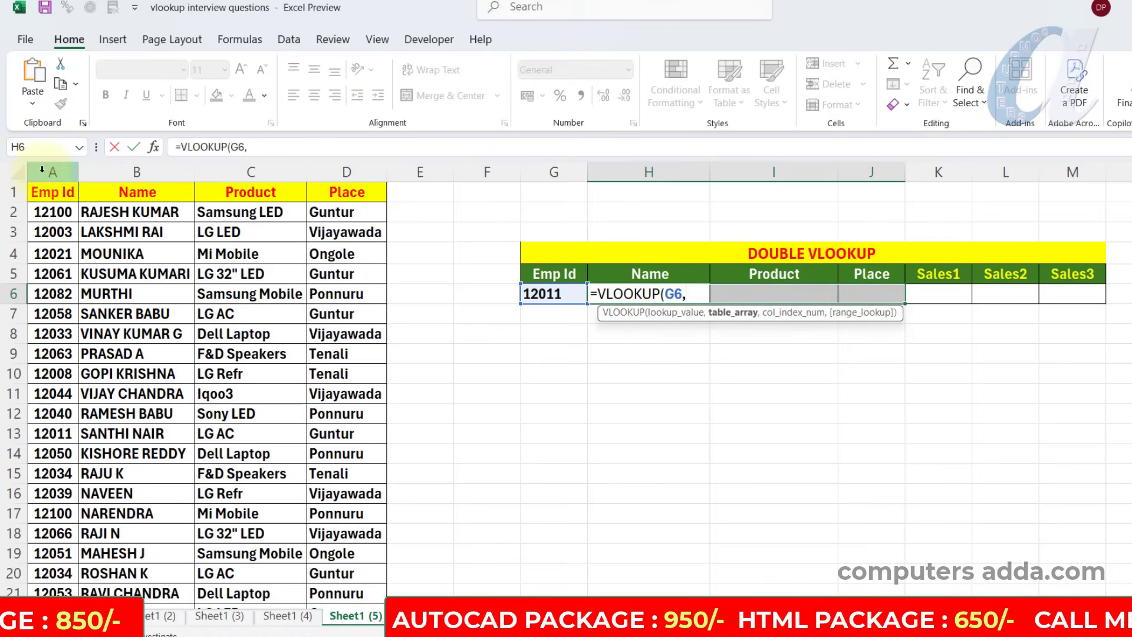
{"action": "left_click_drag", "start_coordinate": [53, 172], "coordinate": [352, 173]}
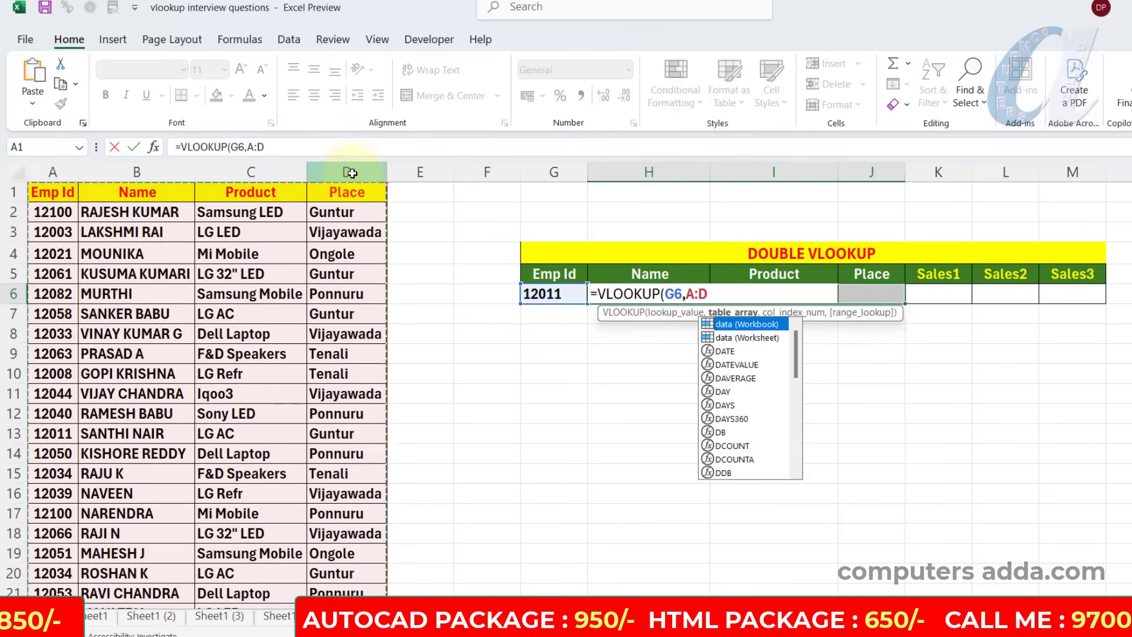
Complete the H6:J6 VLOOKUP with the column index array {2,3,4} and 0 for an exact match
{"action": "type", "text": ",{2"}
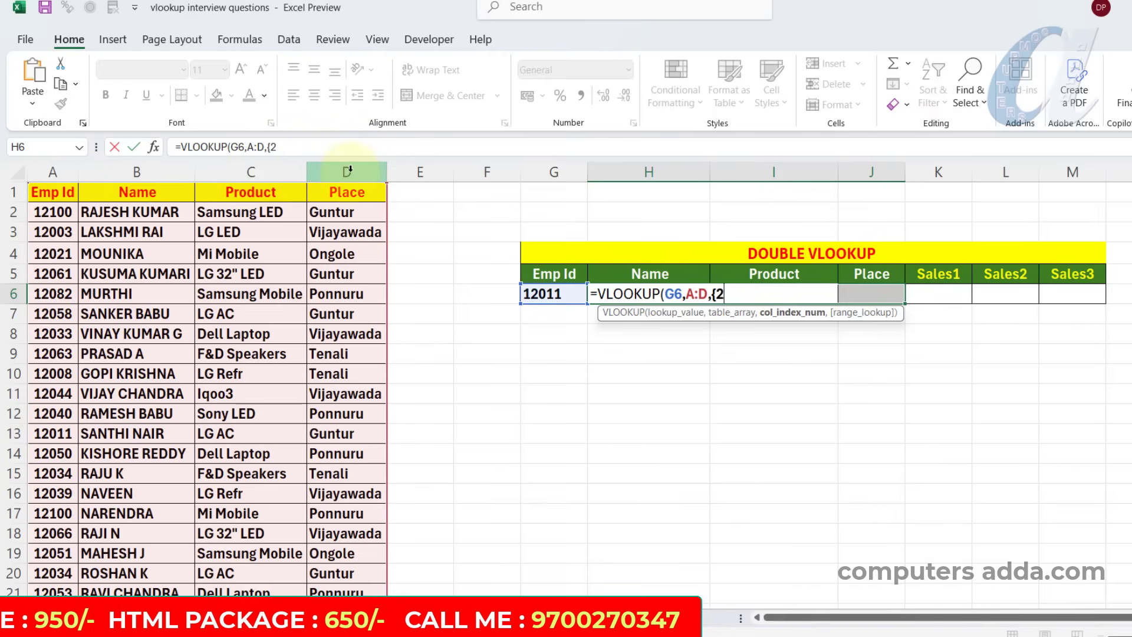
{"action": "type", "text": ",3,4"}
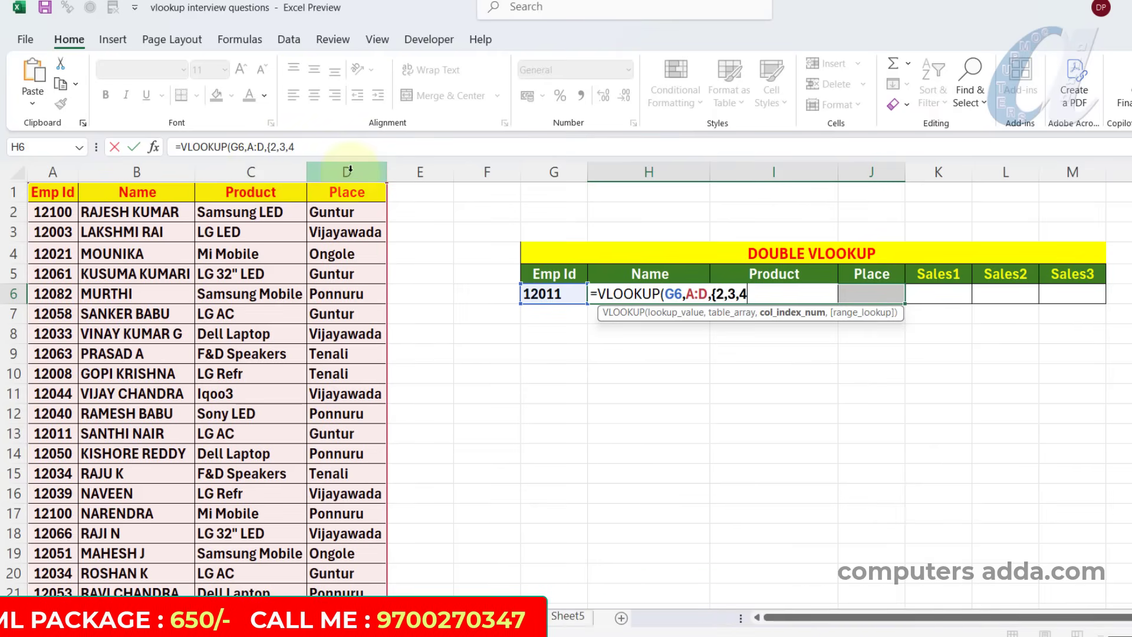
{"action": "type", "text": "}"}
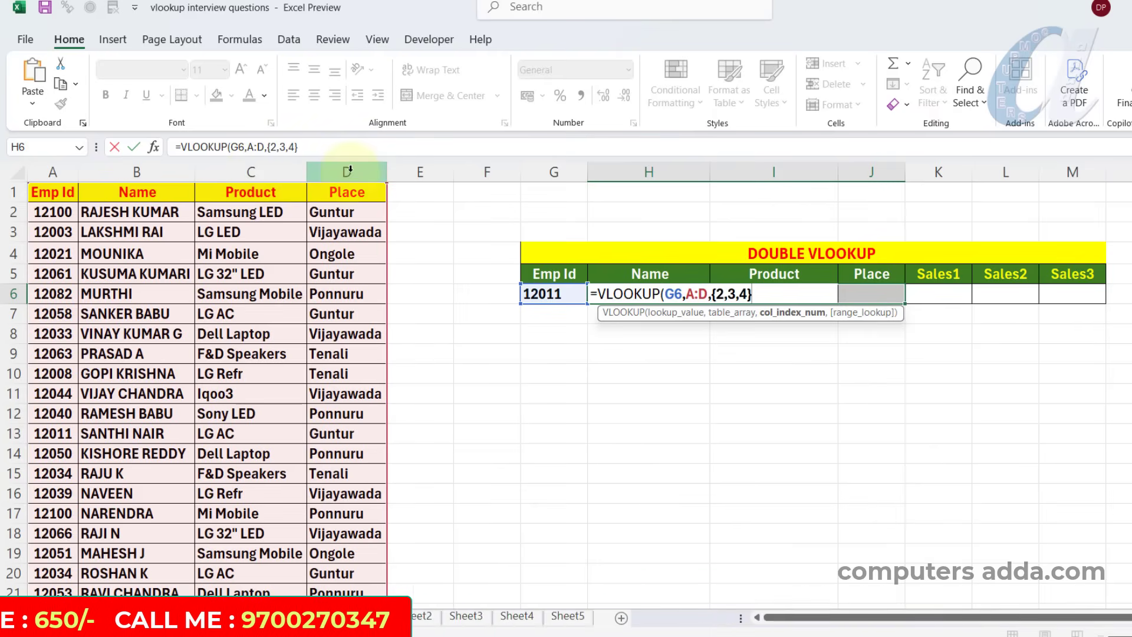
{"action": "type", "text": ",0"}
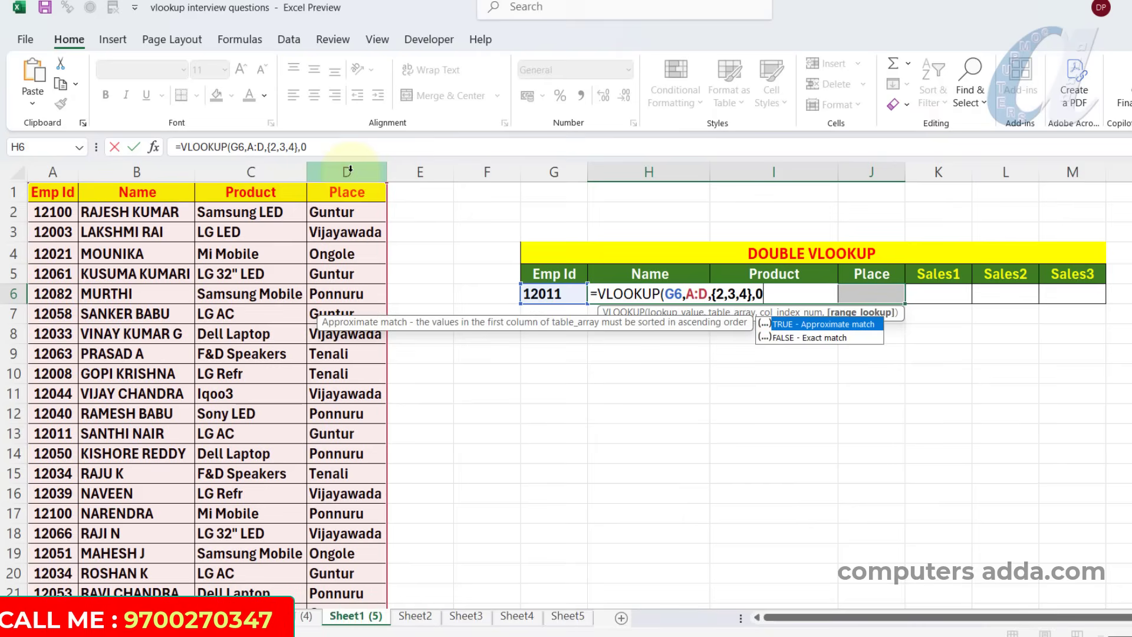
{"action": "type", "text": ")"}
{"action": "key", "text": "ctrl+Return"}
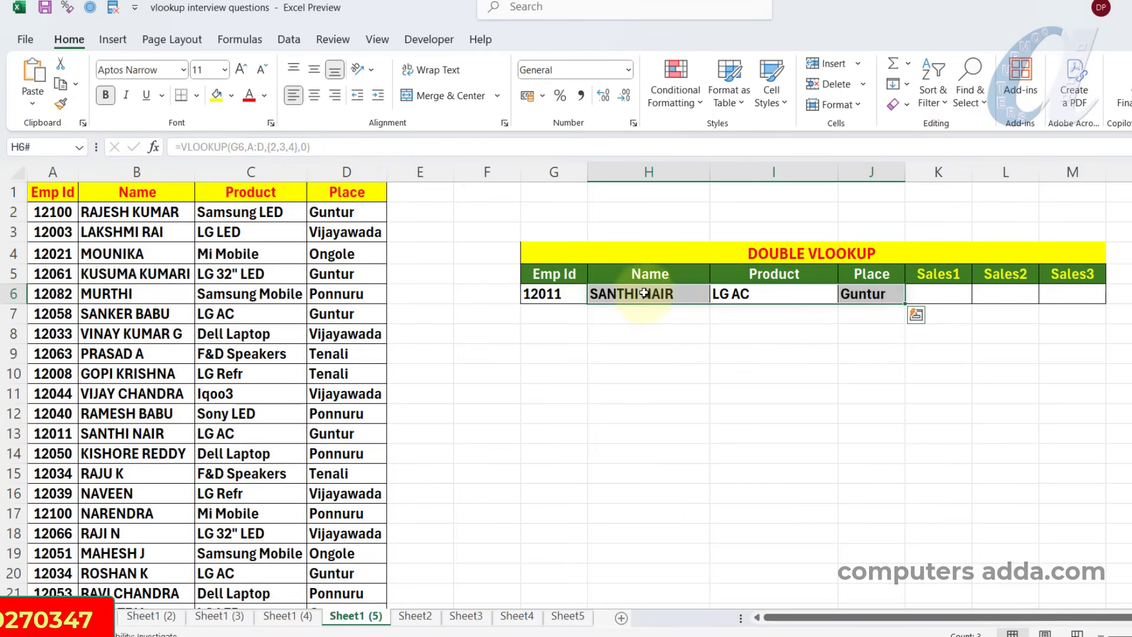
Check the Name, Product and Place lookups in H6:J6, and compare the empty sales cells K6:M6 with the data on Sheet2
{"action": "left_click", "coordinate": [655, 291]}
{"action": "left_click", "coordinate": [770, 293]}
{"action": "left_click", "coordinate": [874, 291]}
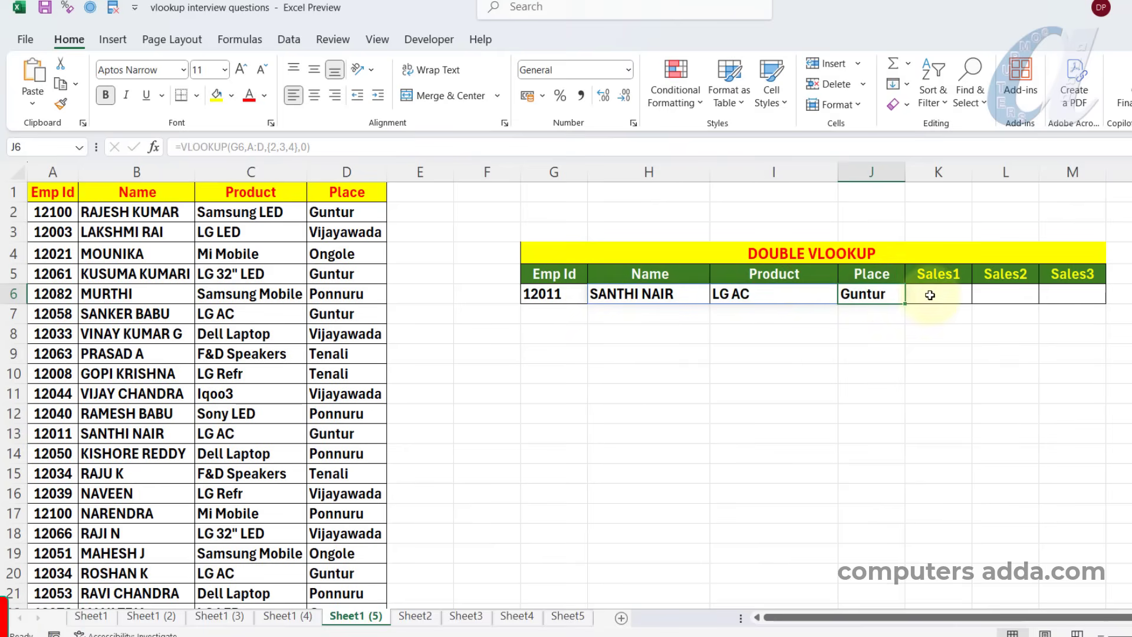
{"action": "left_click", "coordinate": [932, 294]}
{"action": "left_click", "coordinate": [1011, 291]}
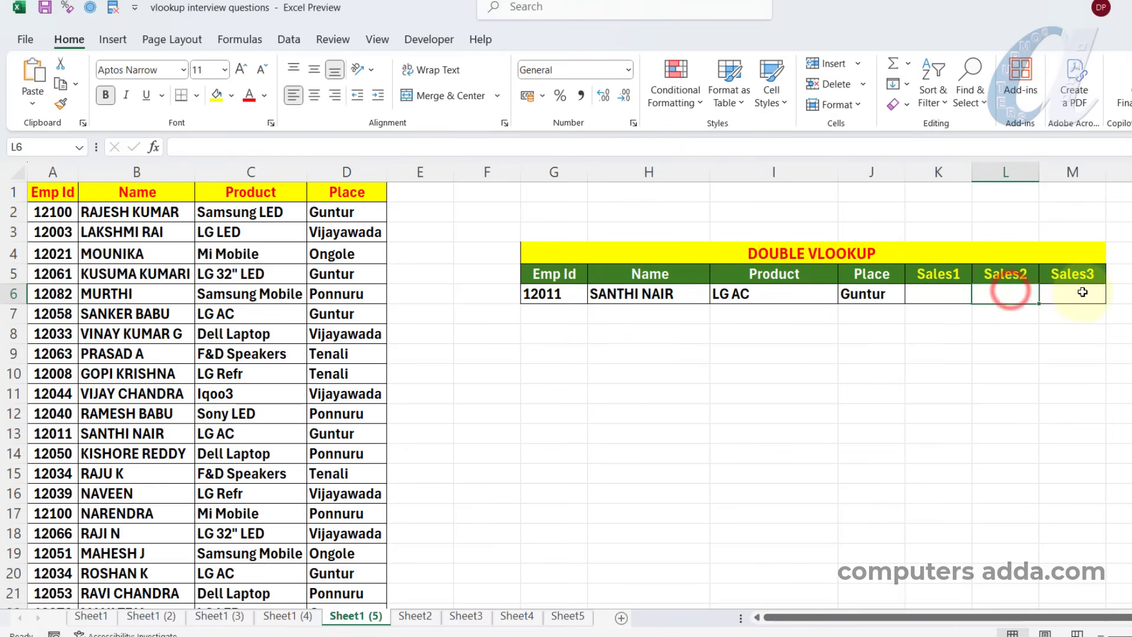
{"action": "left_click", "coordinate": [1083, 292]}
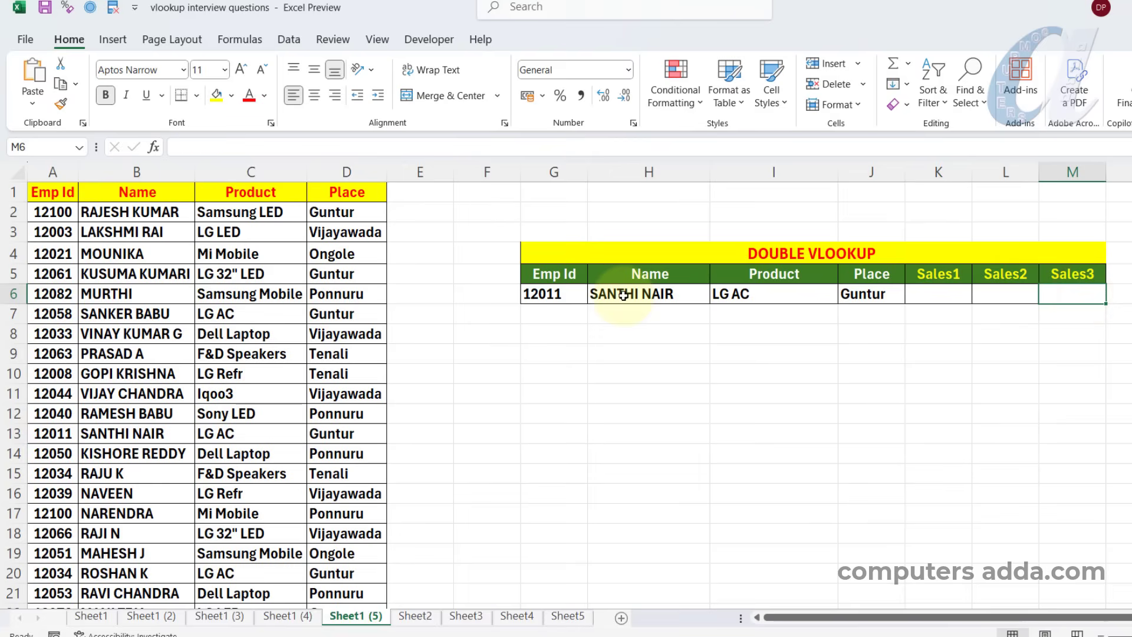
{"action": "left_click", "coordinate": [623, 295]}
{"action": "left_click", "coordinate": [943, 293]}
{"action": "left_click", "coordinate": [1014, 291]}
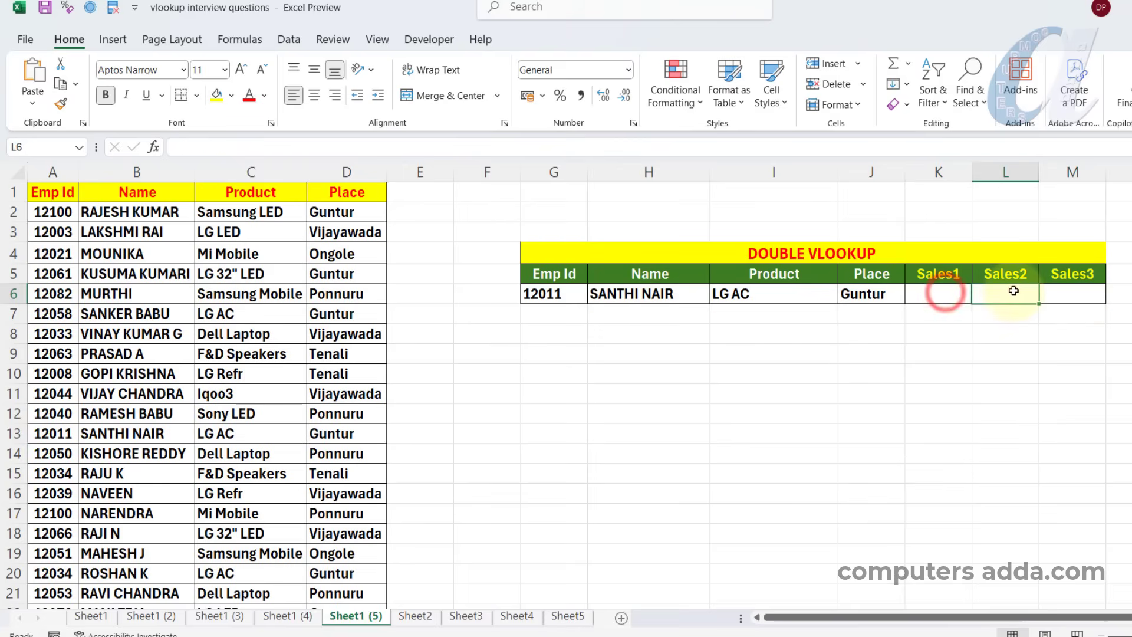
{"action": "left_click", "coordinate": [1079, 292]}
{"action": "left_click", "coordinate": [549, 293]}
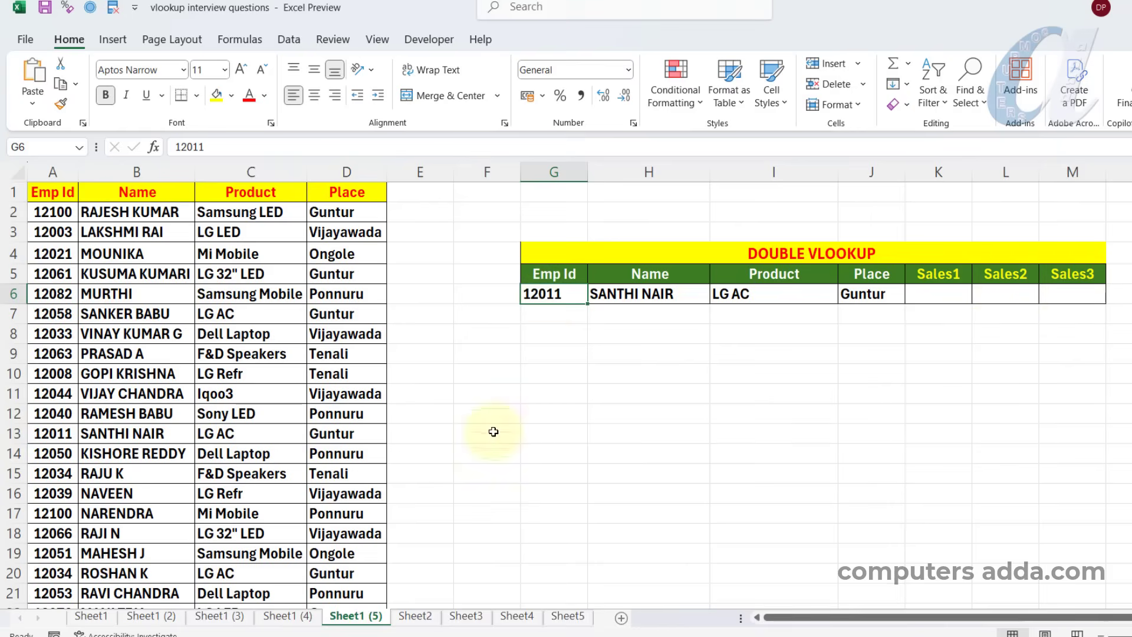
{"action": "left_click", "coordinate": [416, 616]}
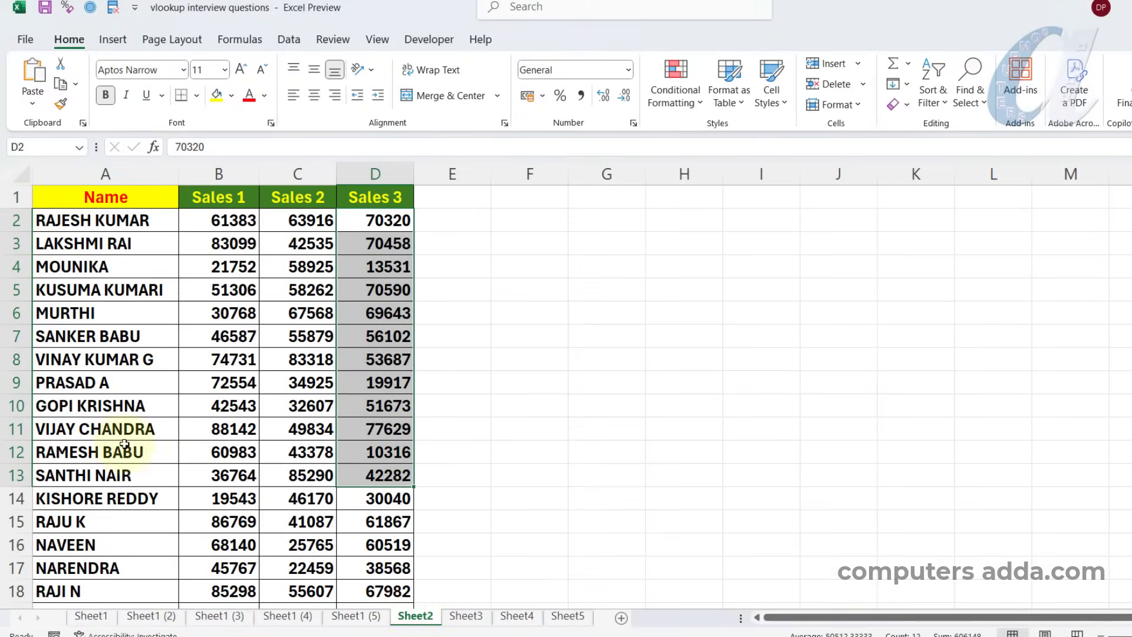
{"action": "left_click", "coordinate": [354, 619]}
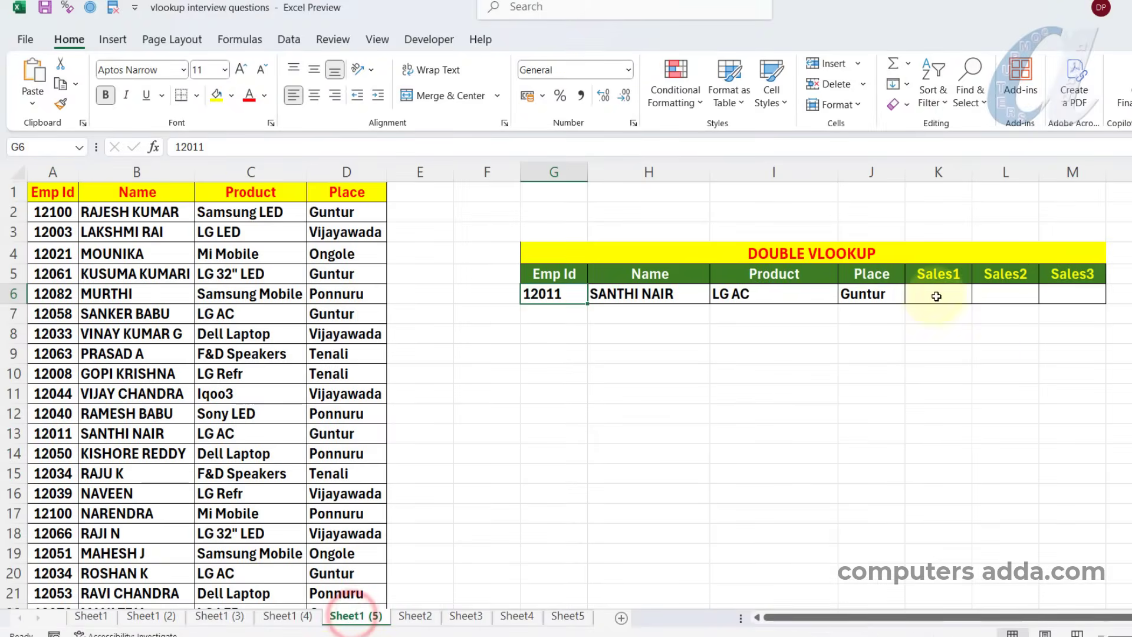
Start a VLOOKUP across the sales cells K6:M6 with a second VLOOKUP nested as its lookup value
{"action": "left_click", "coordinate": [938, 294]}
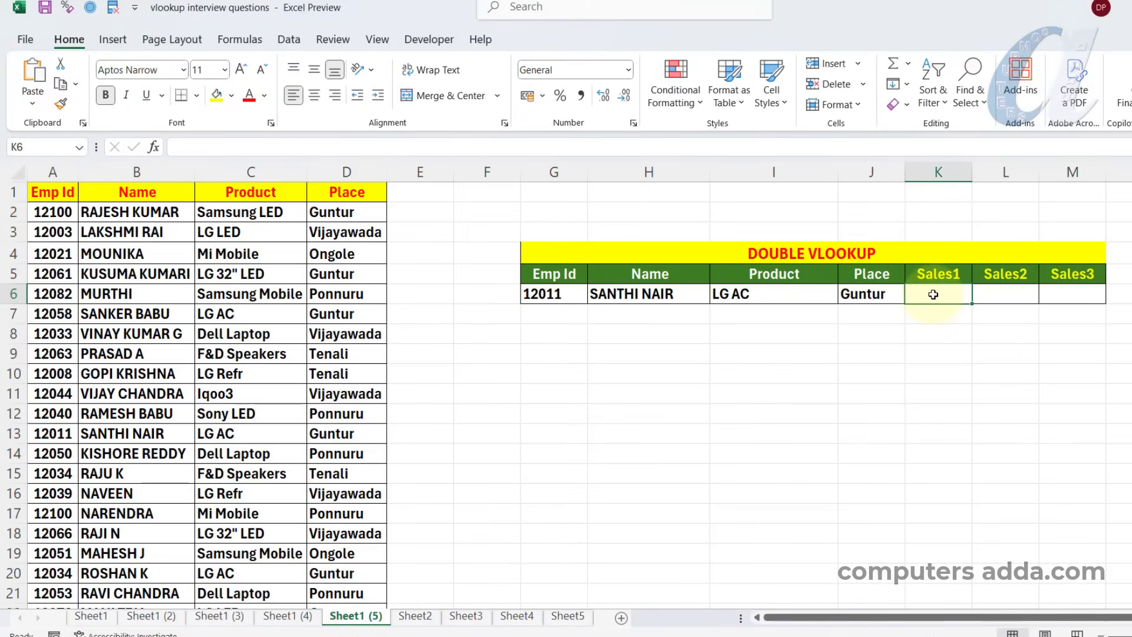
{"action": "left_click_drag", "start_coordinate": [944, 295], "coordinate": [1087, 295]}
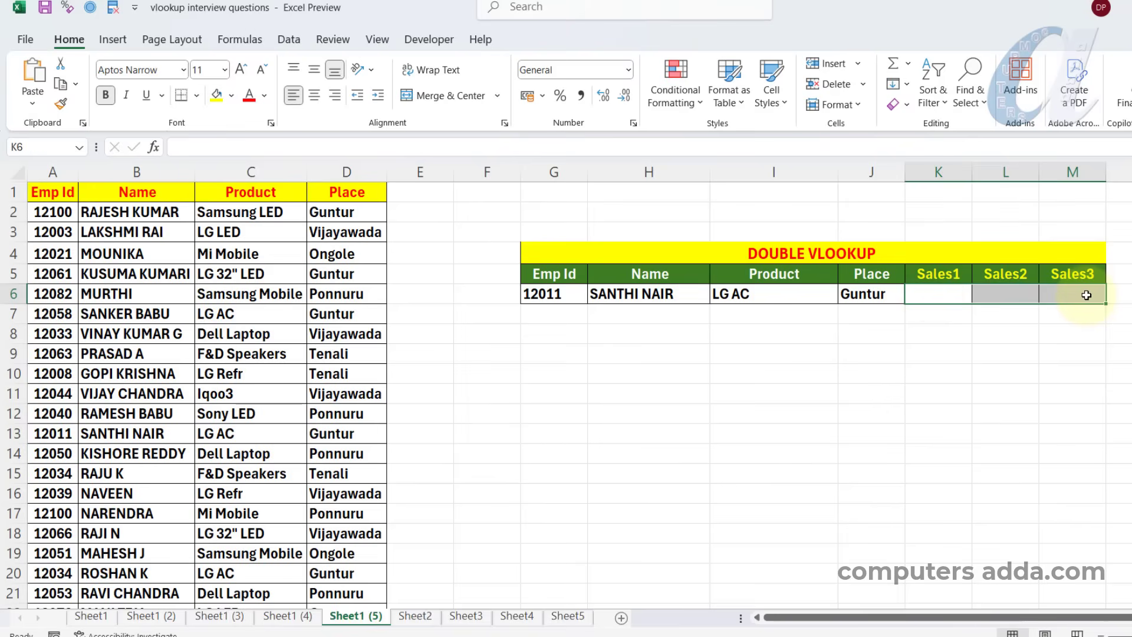
{"action": "type", "text": "=vlo"}
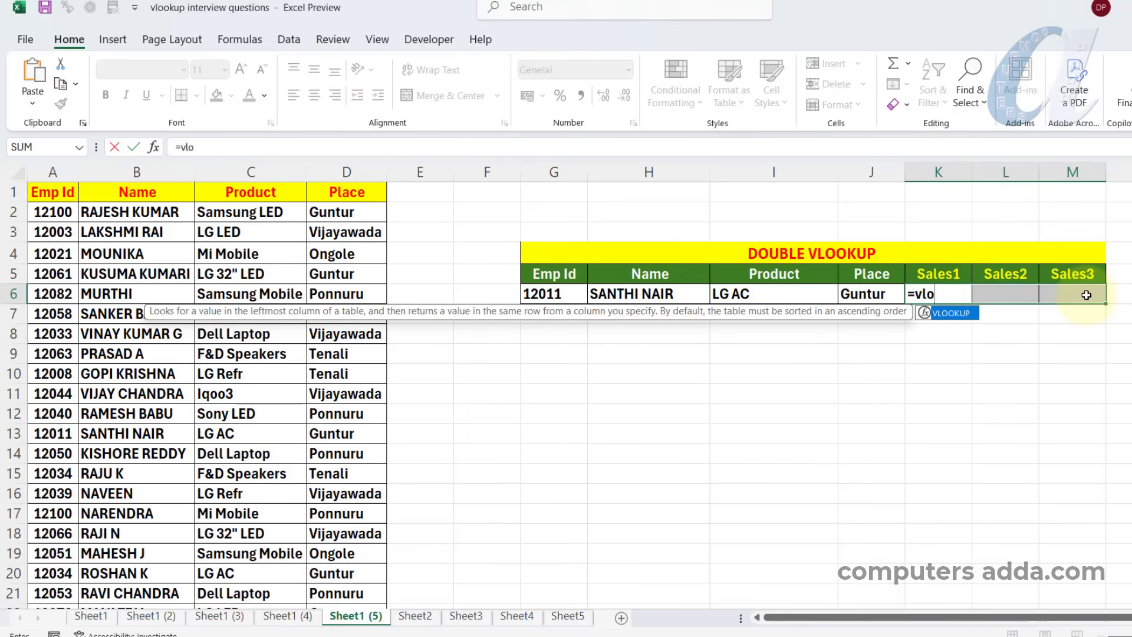
{"action": "key", "text": "Tab"}
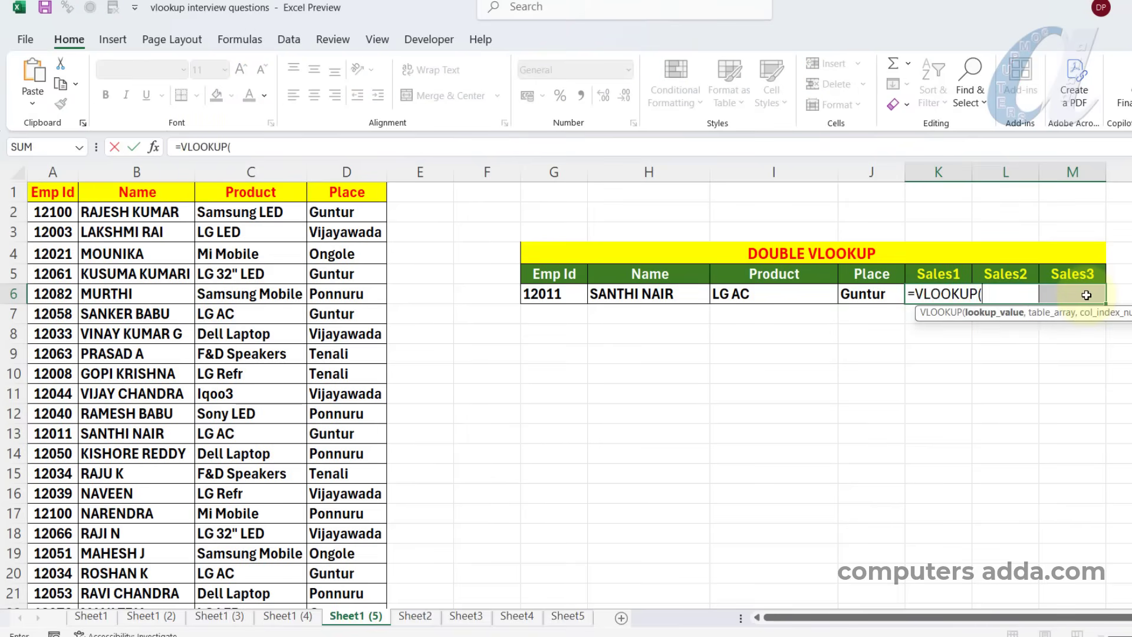
{"action": "type", "text": "vlo"}
{"action": "key", "text": "Tab"}
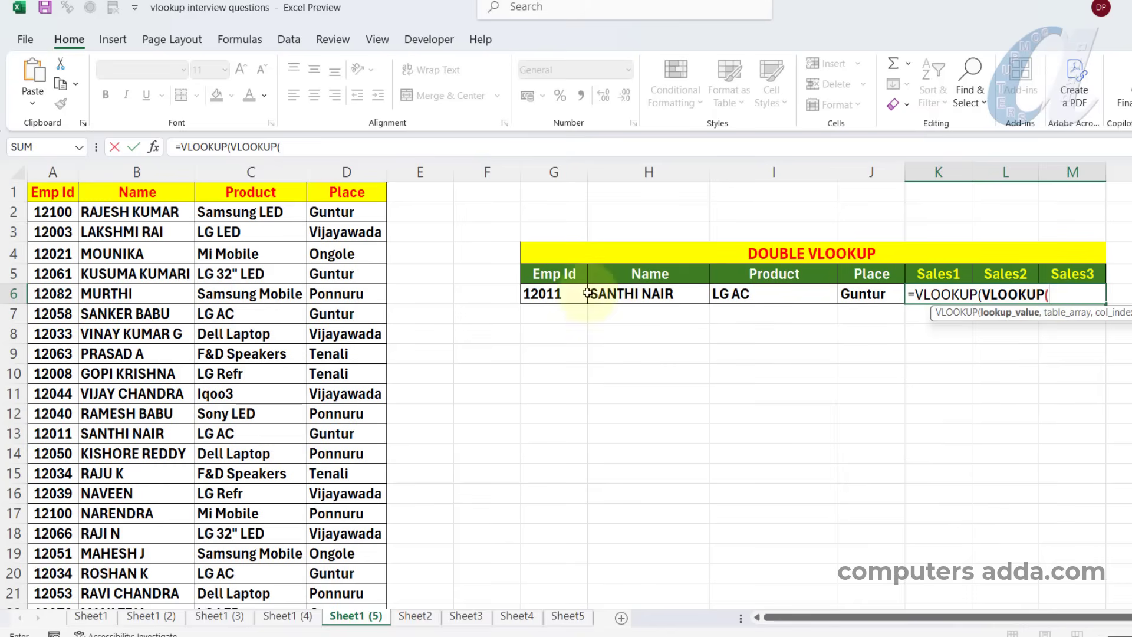
Complete the nested VLOOKUP with lookup value G6, table array A:D, column index 2 and 0 for an exact match
{"action": "left_click", "coordinate": [552, 295]}
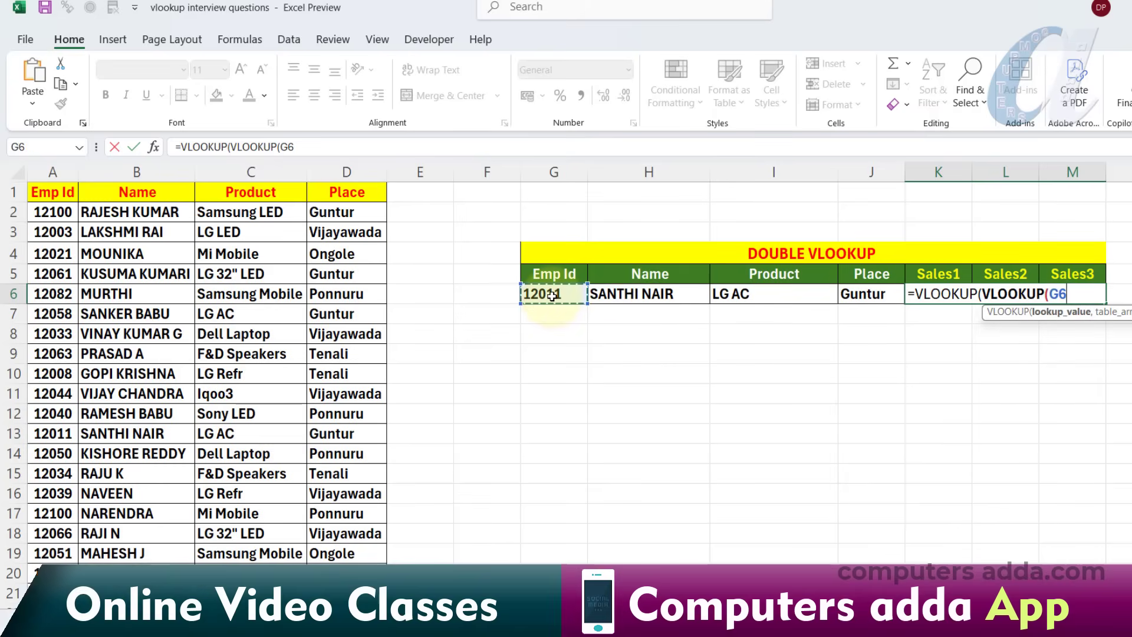
{"action": "type", "text": ","}
{"action": "left_click_drag", "start_coordinate": [53, 171], "coordinate": [372, 171]}
{"action": "type", "text": ","}
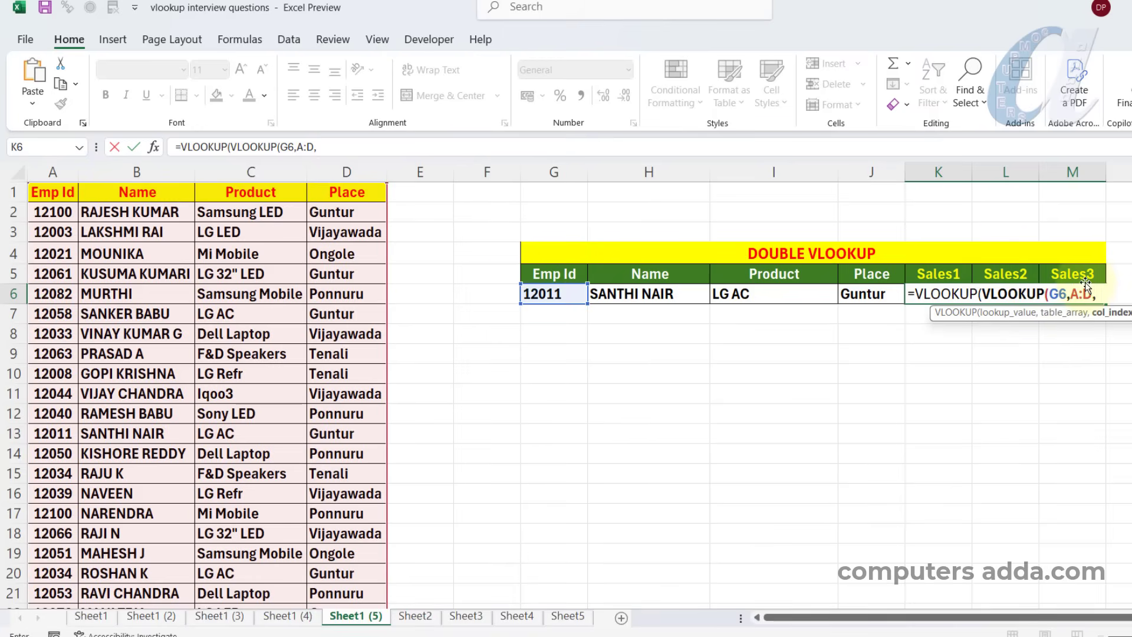
{"action": "type", "text": ","}
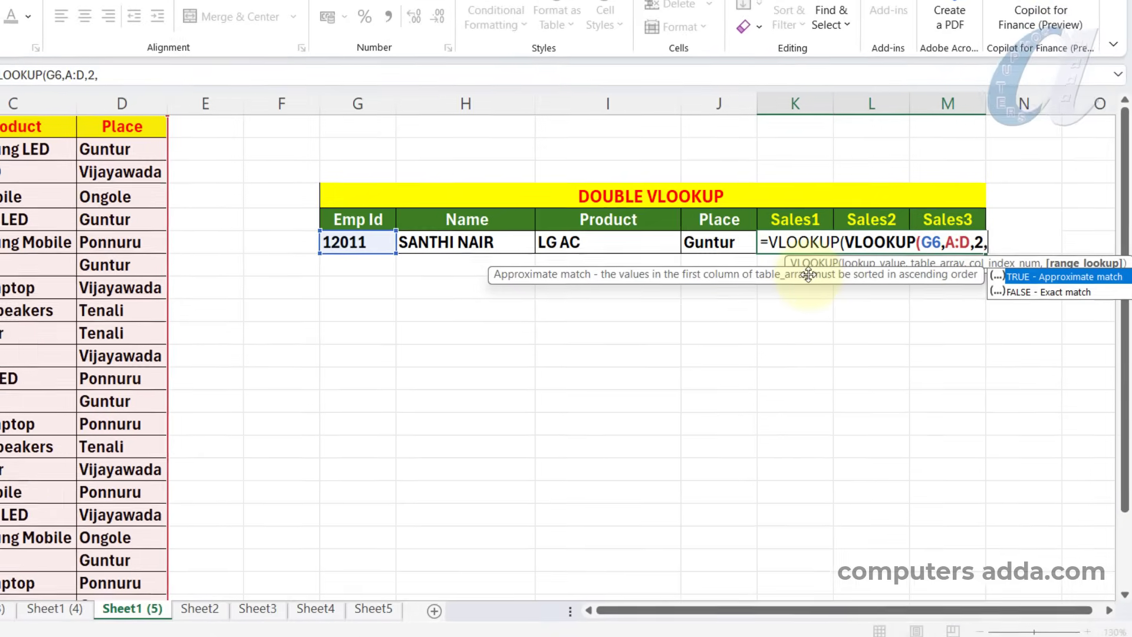
{"action": "type", "text": "0"}
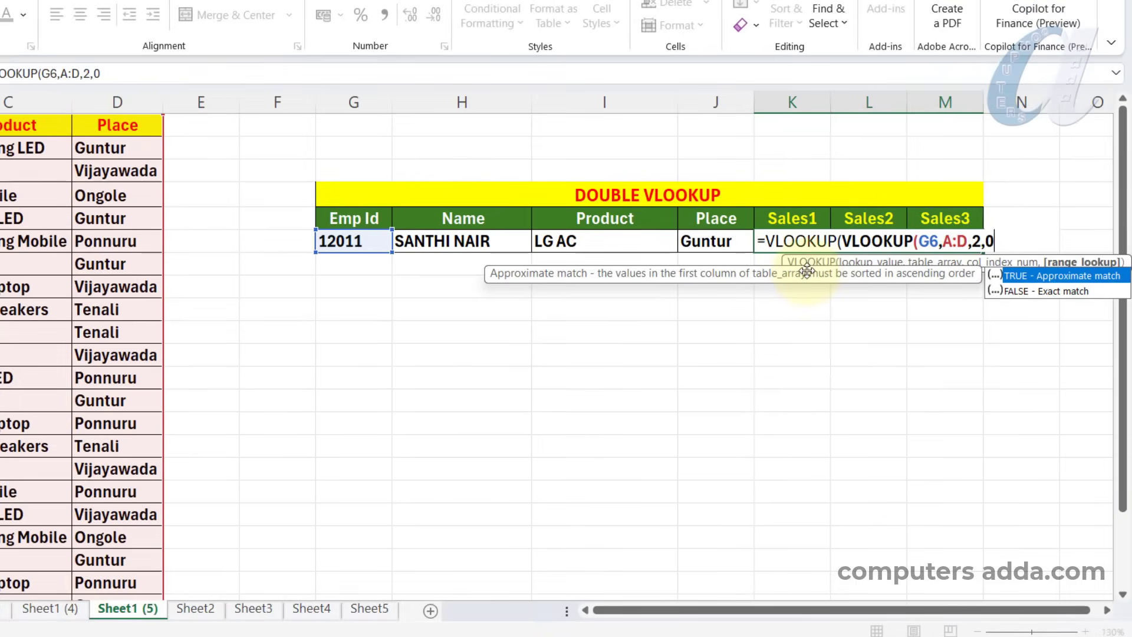
{"action": "type", "text": "),"}
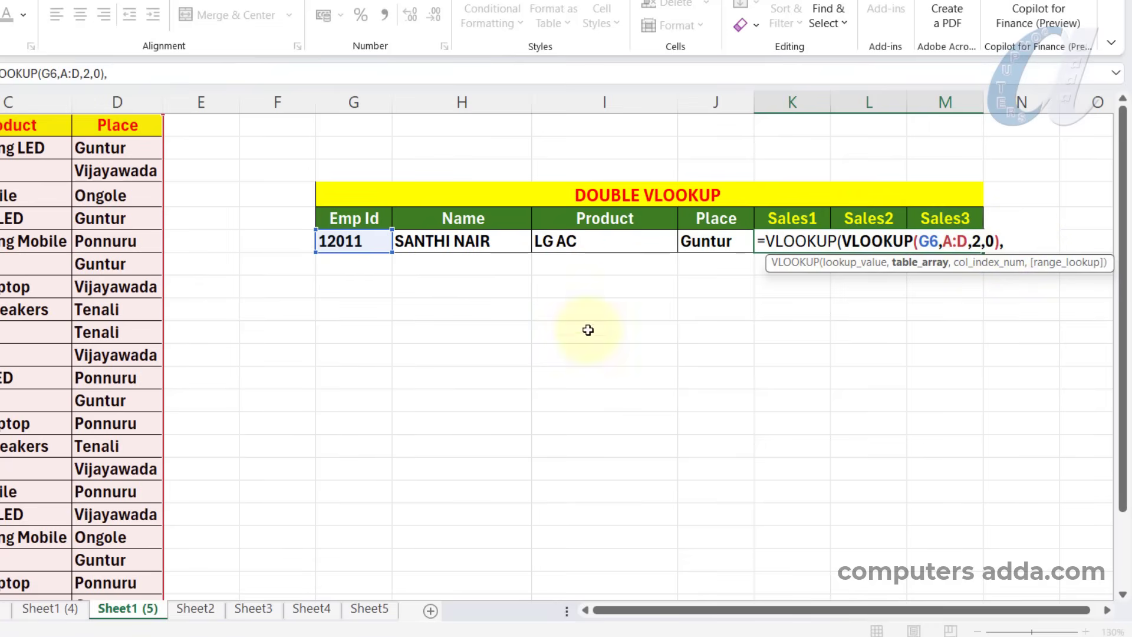
Complete the outer VLOOKUP with Sheet2 columns A:D as table array, column index array {2,3,4} and 0 for an exact match
{"action": "left_click", "coordinate": [200, 613]}
{"action": "left_click_drag", "start_coordinate": [120, 96], "coordinate": [434, 95]}
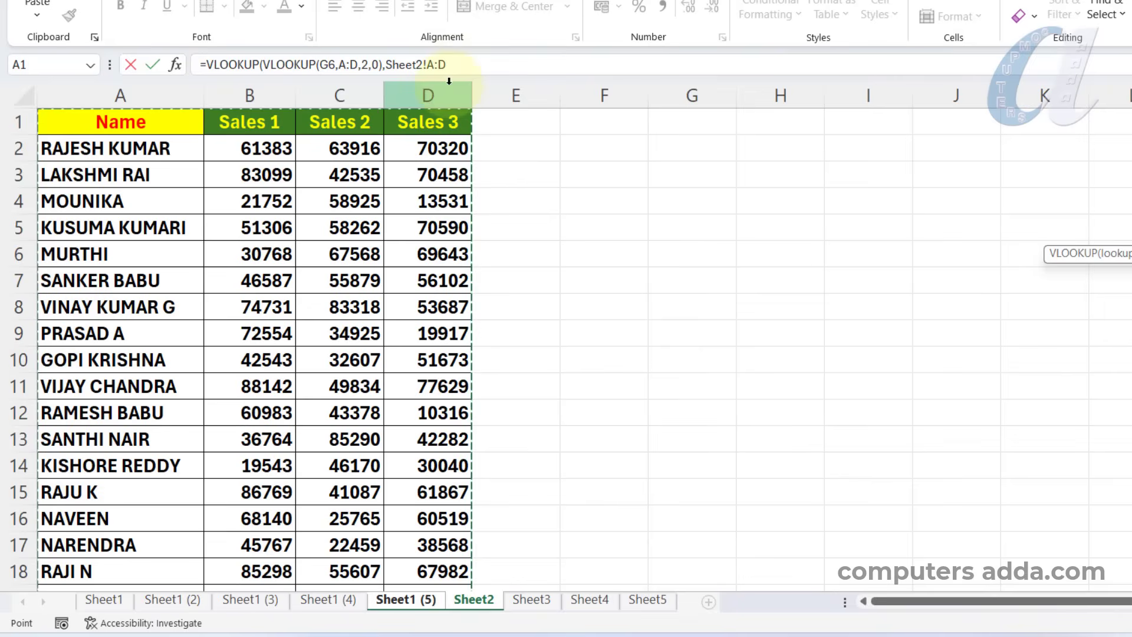
{"action": "left_click", "coordinate": [462, 63]}
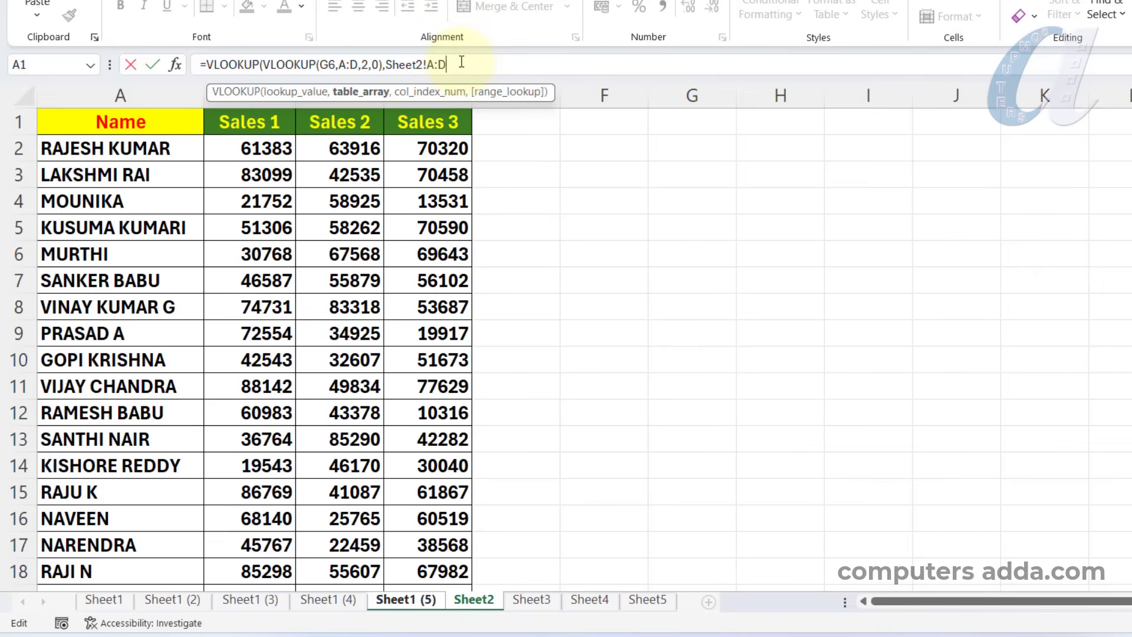
{"action": "type", "text": ",{2,3,4"}
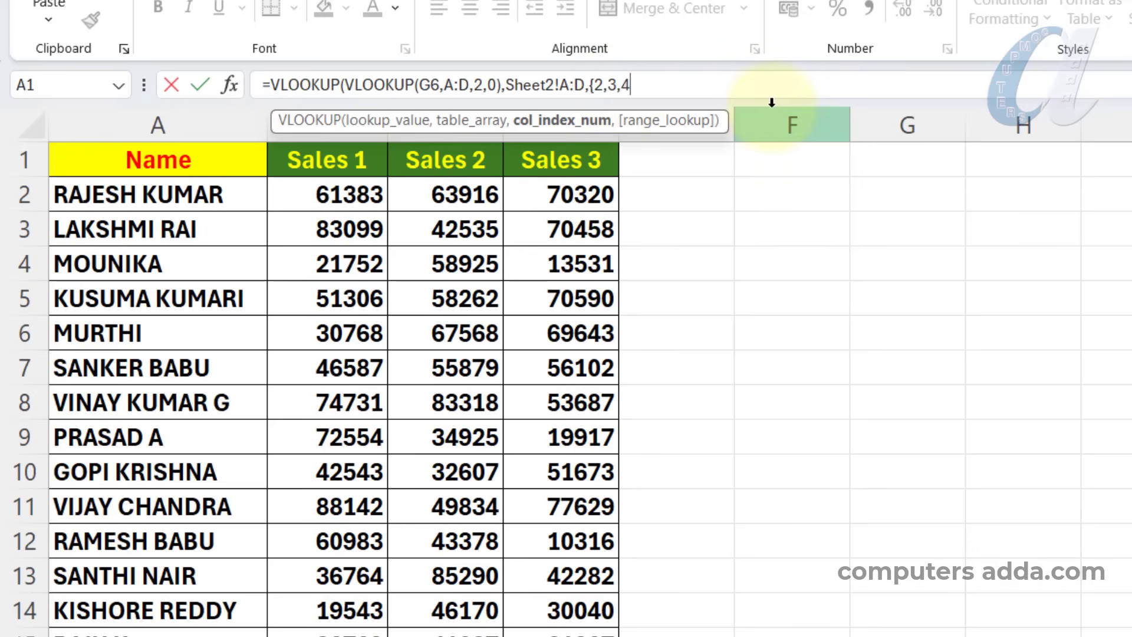
{"action": "type", "text": "},"}
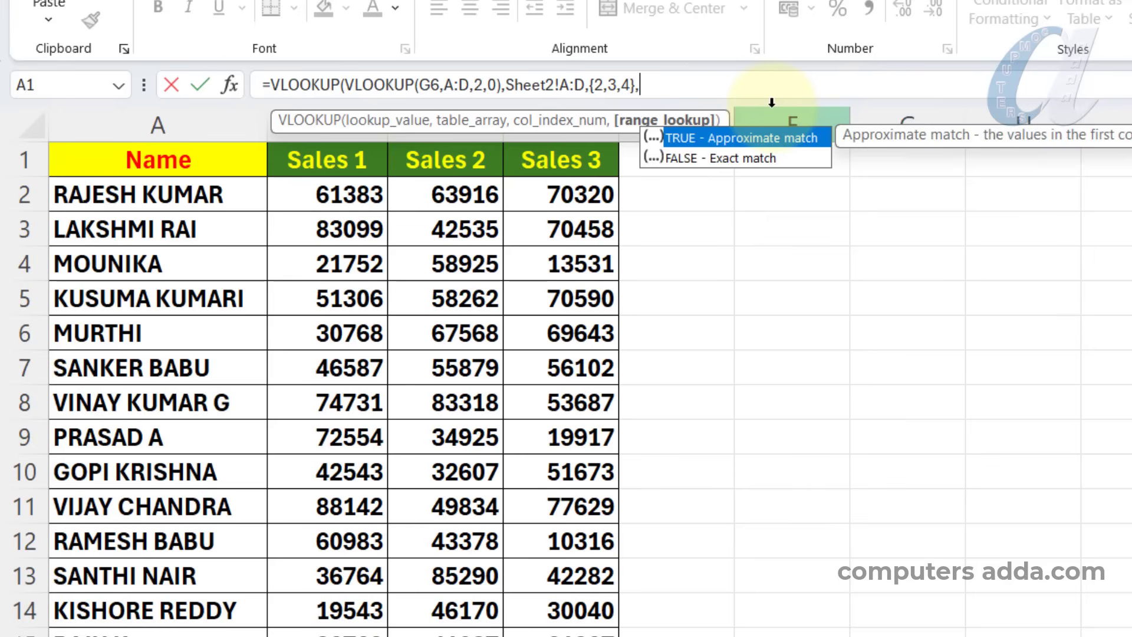
{"action": "type", "text": "0)"}
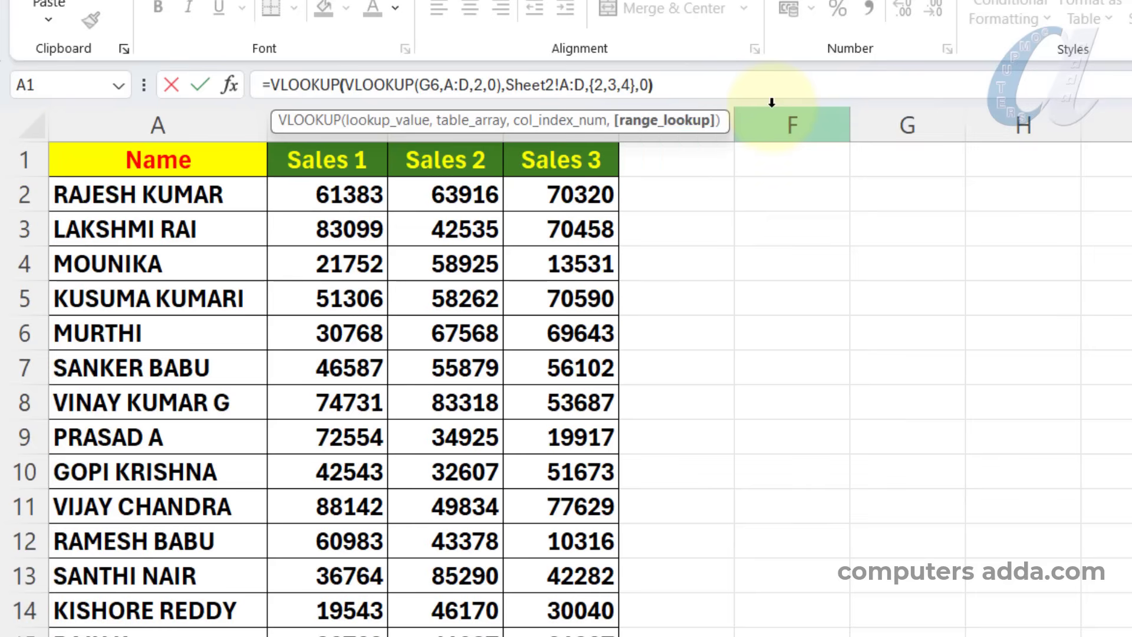
{"action": "key", "text": "Return"}
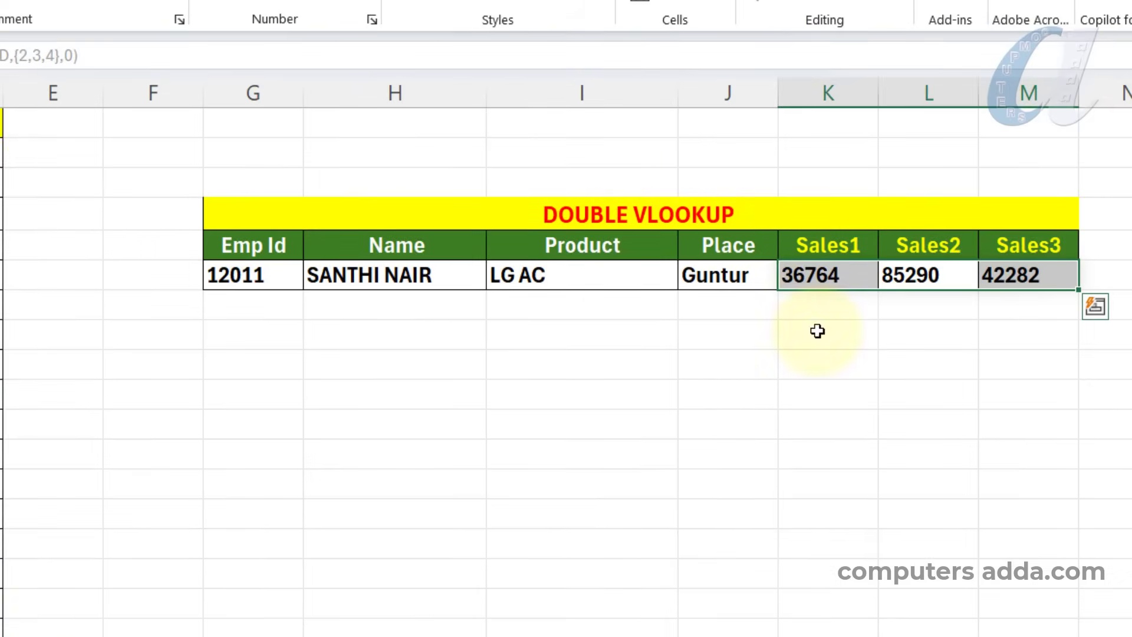
Check the Sales1, Sales2 and Sales3 values returned in K6:M6
{"action": "left_click", "coordinate": [832, 272]}
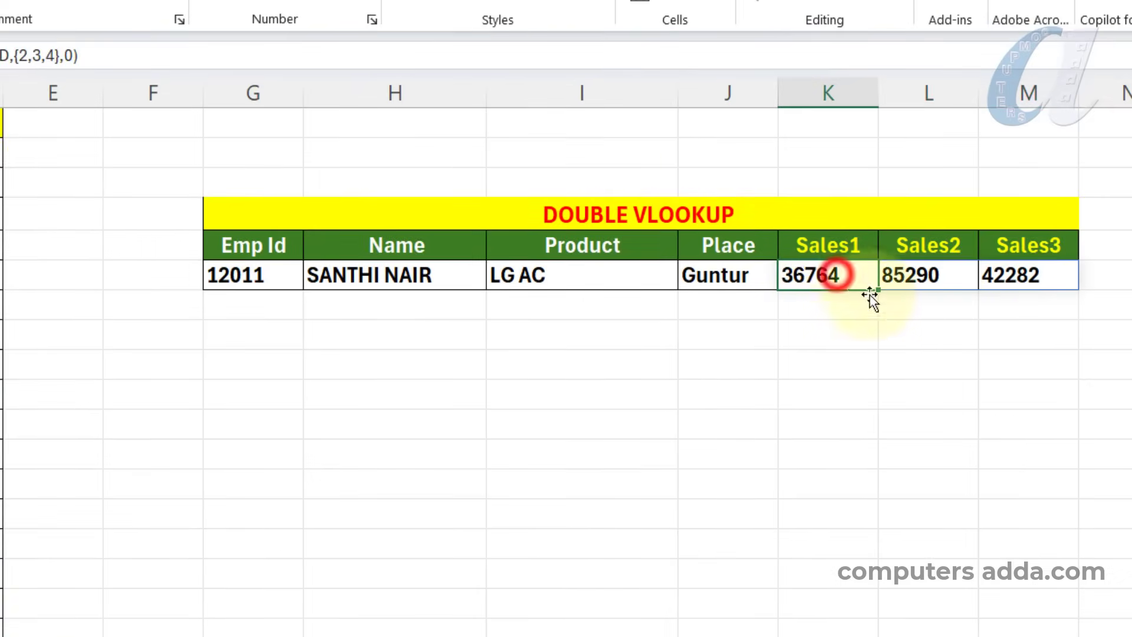
{"action": "left_click", "coordinate": [942, 277]}
{"action": "left_click", "coordinate": [1036, 281]}
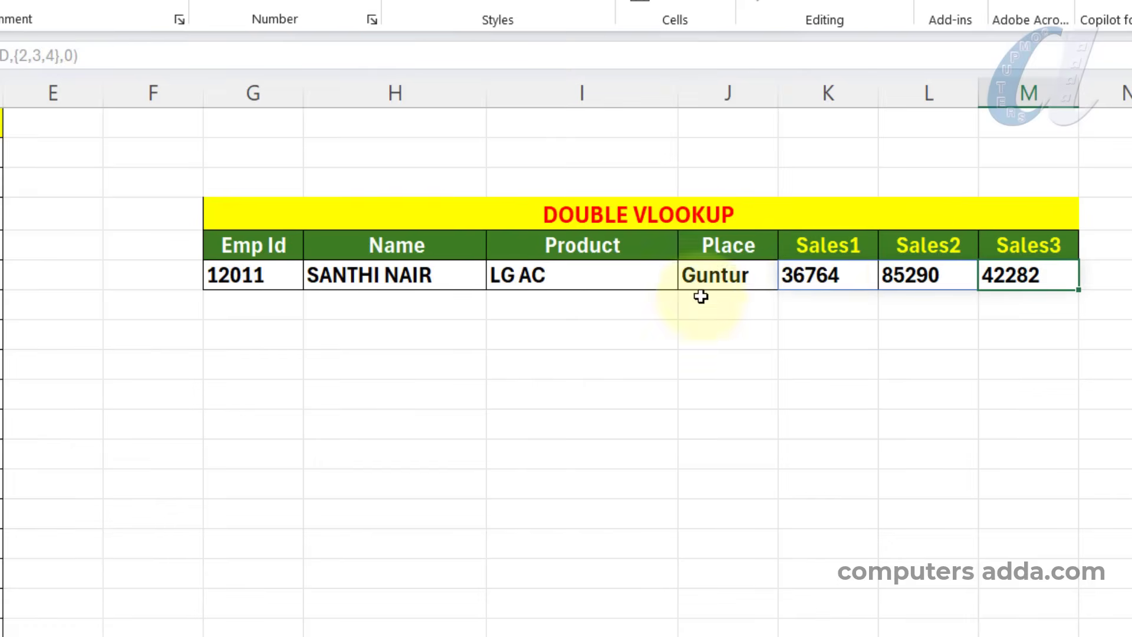
Enter a different employee ID in G6 and review the sales values returned for it in K6:M6
{"action": "left_click", "coordinate": [246, 275]}
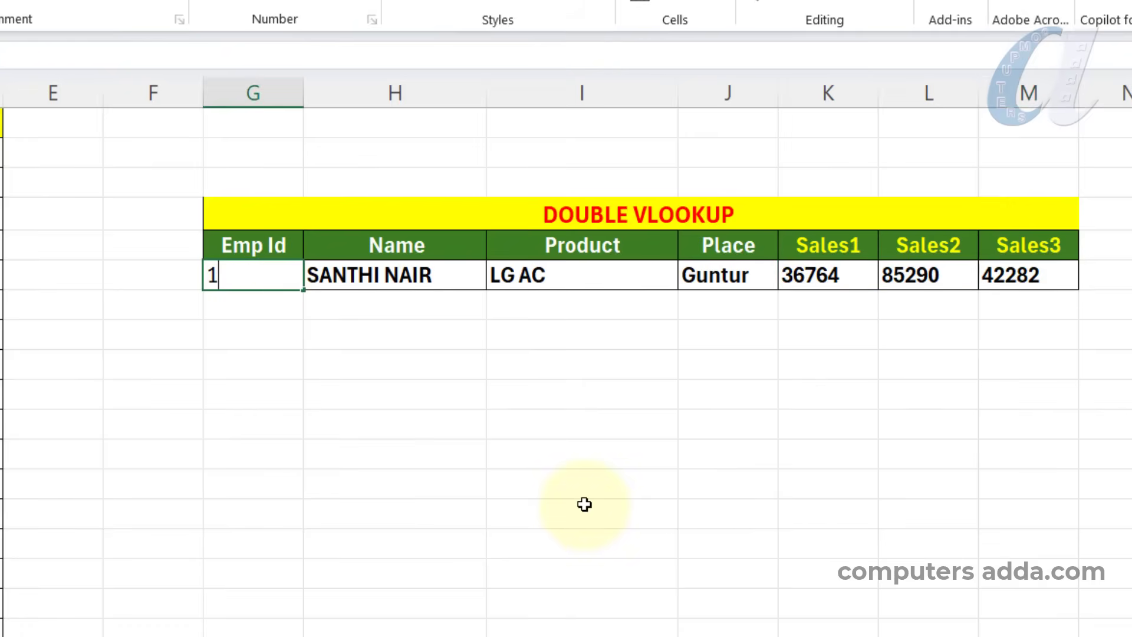
{"action": "key", "text": "Return"}
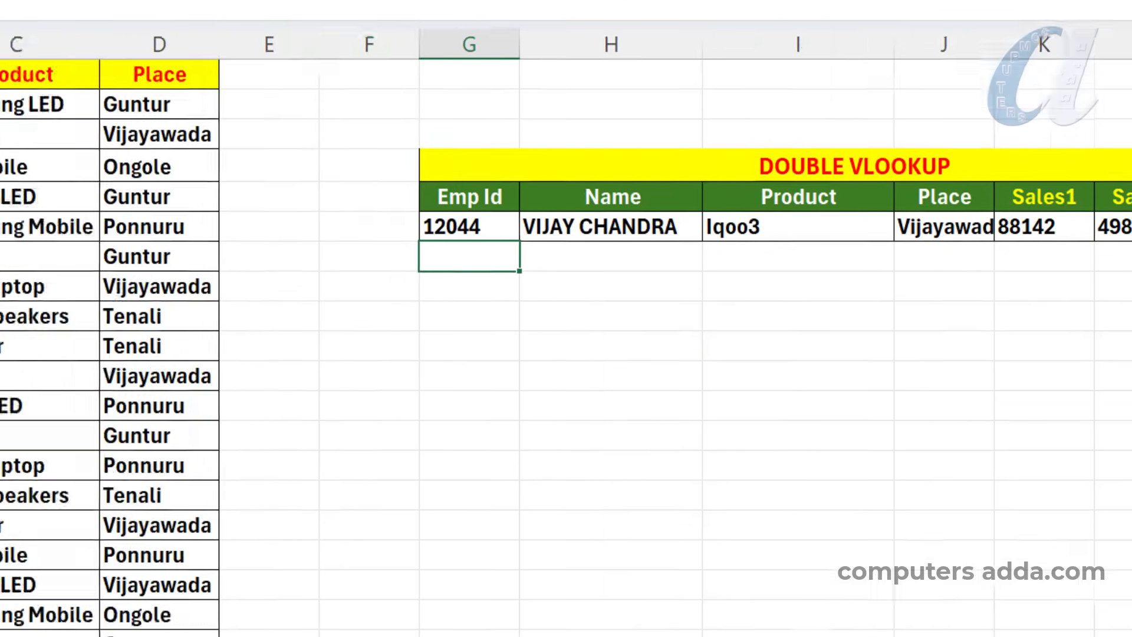
{"action": "left_click", "coordinate": [628, 624]}
{"action": "left_click", "coordinate": [309, 356]}
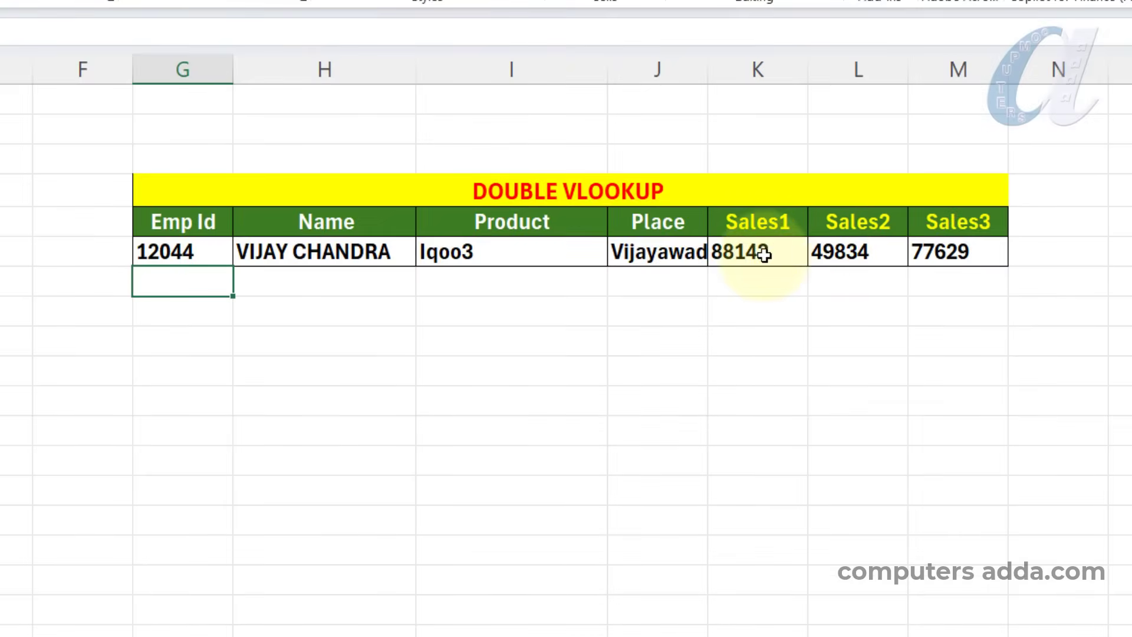
{"action": "left_click_drag", "start_coordinate": [755, 254], "coordinate": [966, 255]}
{"action": "left_click", "coordinate": [736, 350]}
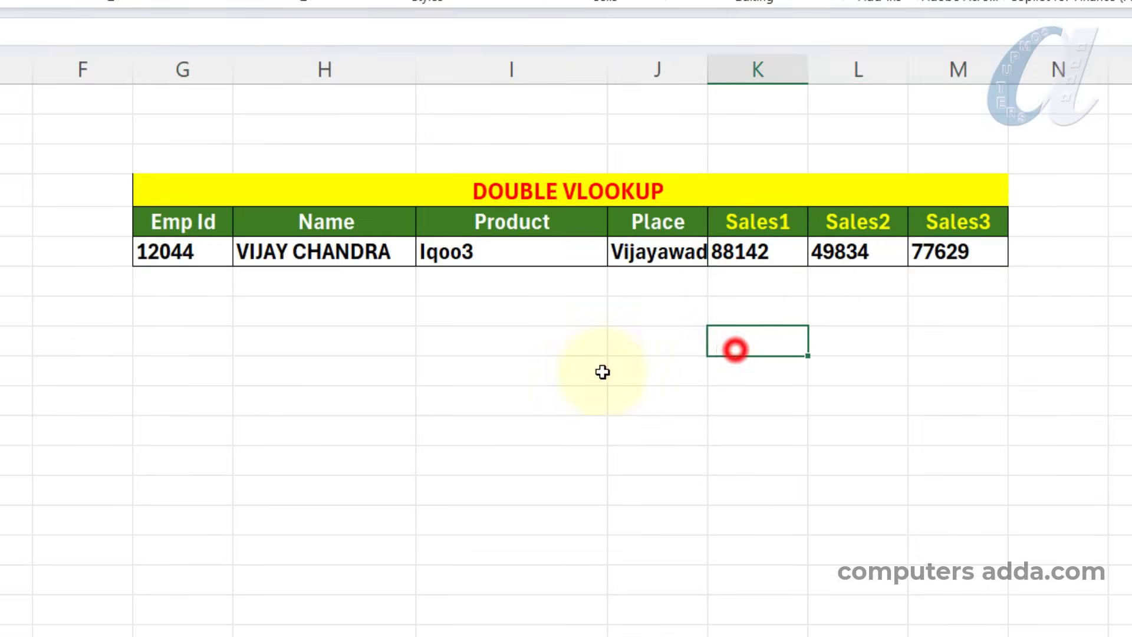